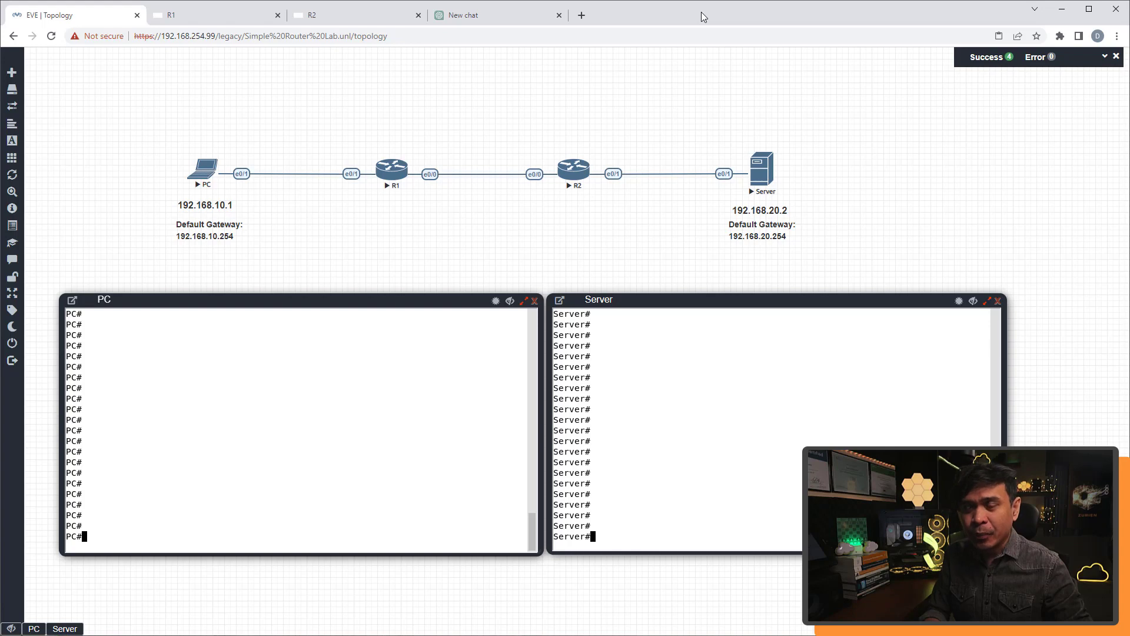
- Open router R1's console session and wake it to the Switch> prompt
click(213, 22)
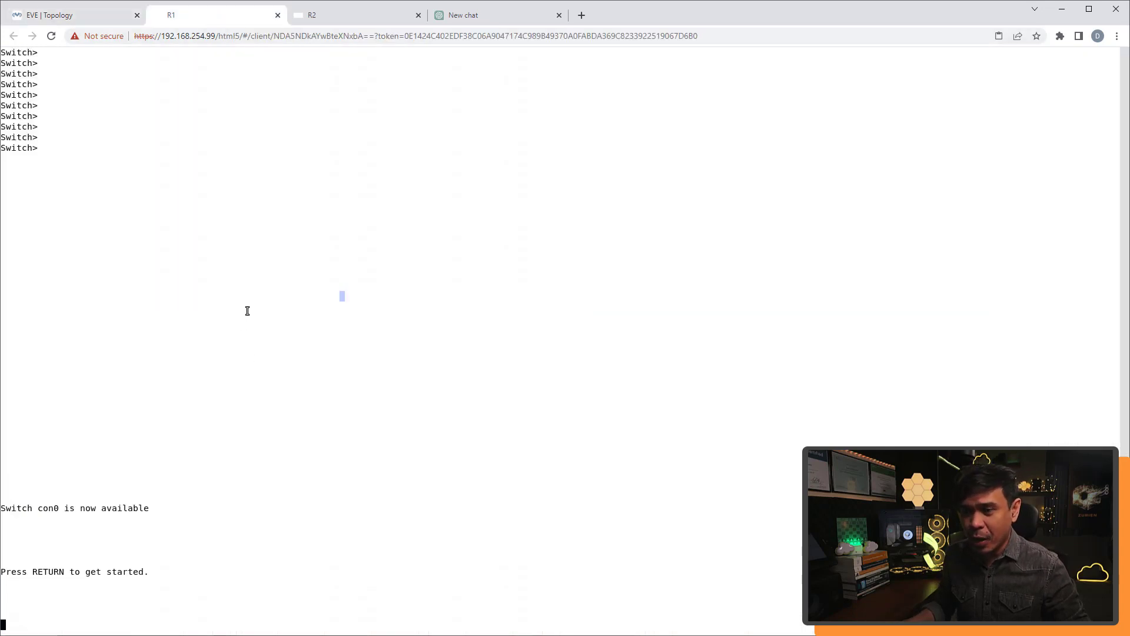
key(Return)
key(Return)
key(Return)
key(Return)
key(Return)
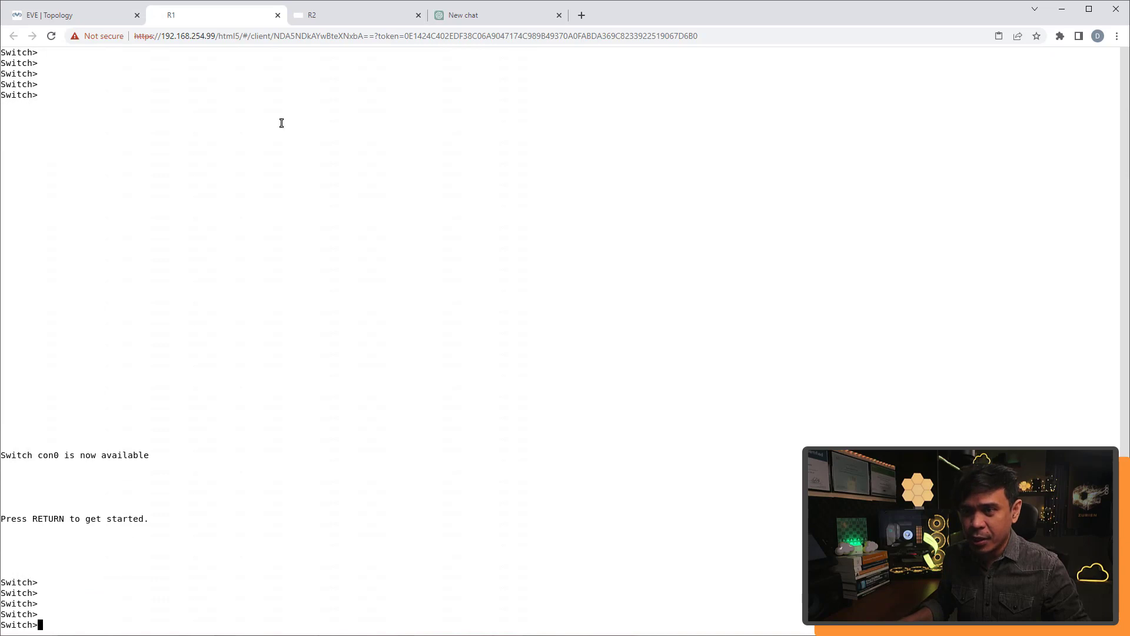
- Open router R2's console session and wake it to the Switch> prompt
click(345, 14)
click(348, 224)
key(Return)
key(Return)
key(Return)
key(Return)
key(Return)
key(Return)
key(Return)
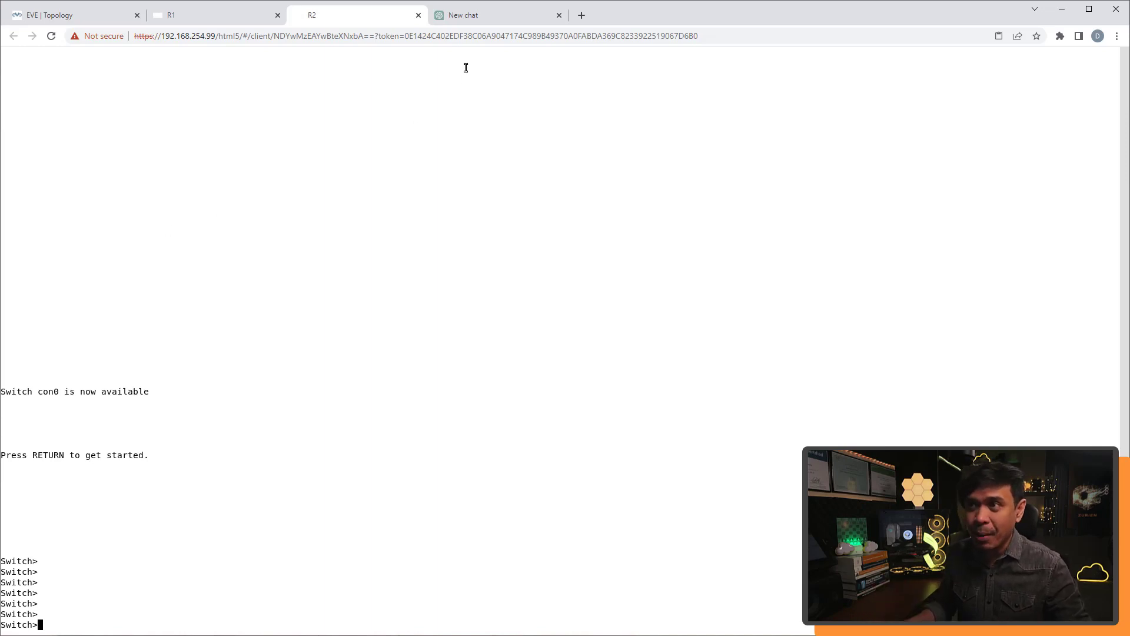
- Switch to ChatGPT and begin a message with "create 2 cisco router configuration. hostname are R1 and R2"
click(478, 15)
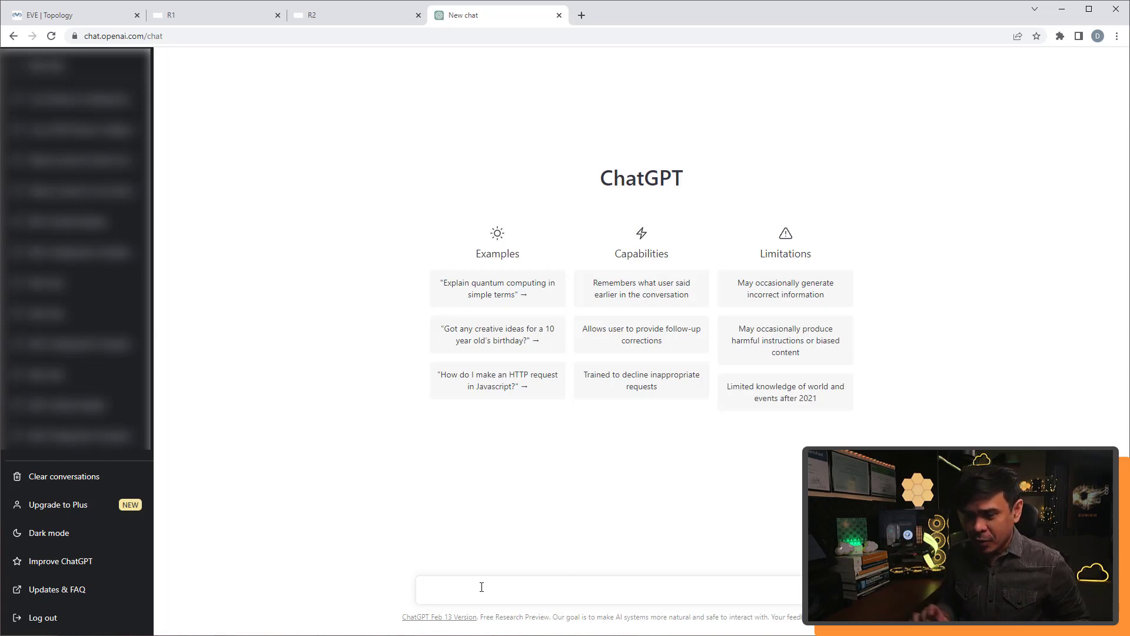
text(create 2 cisco router )
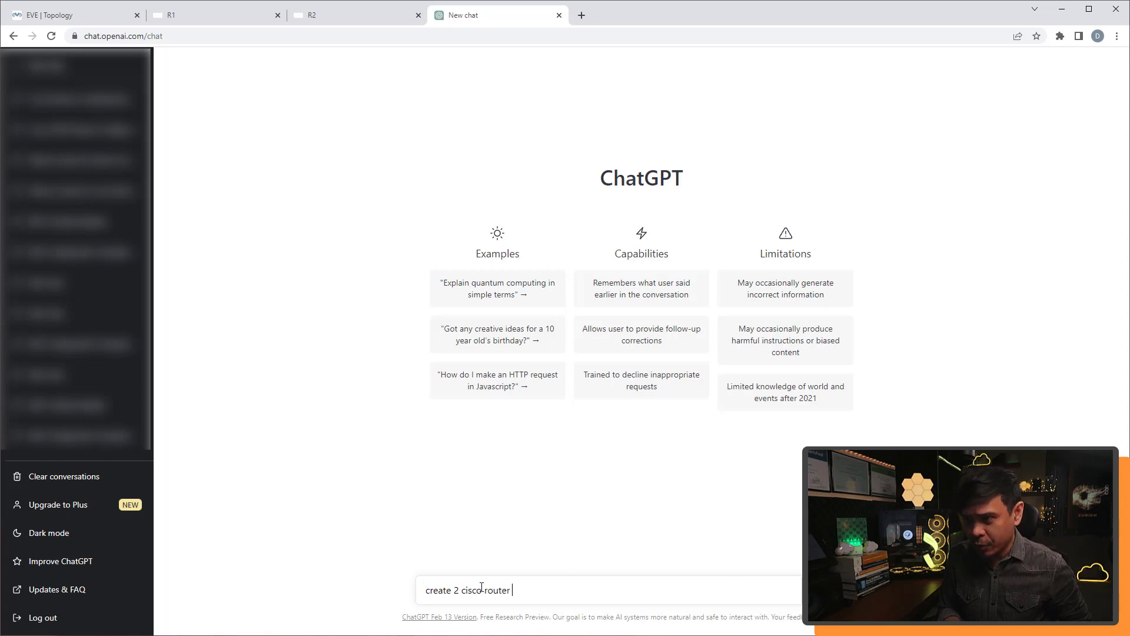
text(configuration)
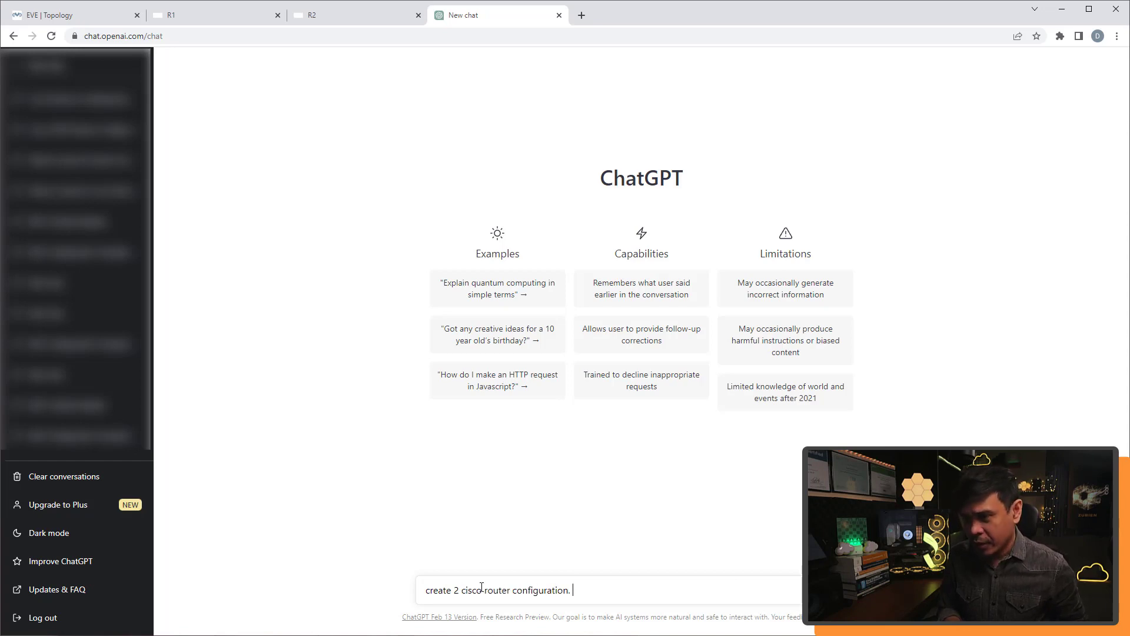
text(. host)
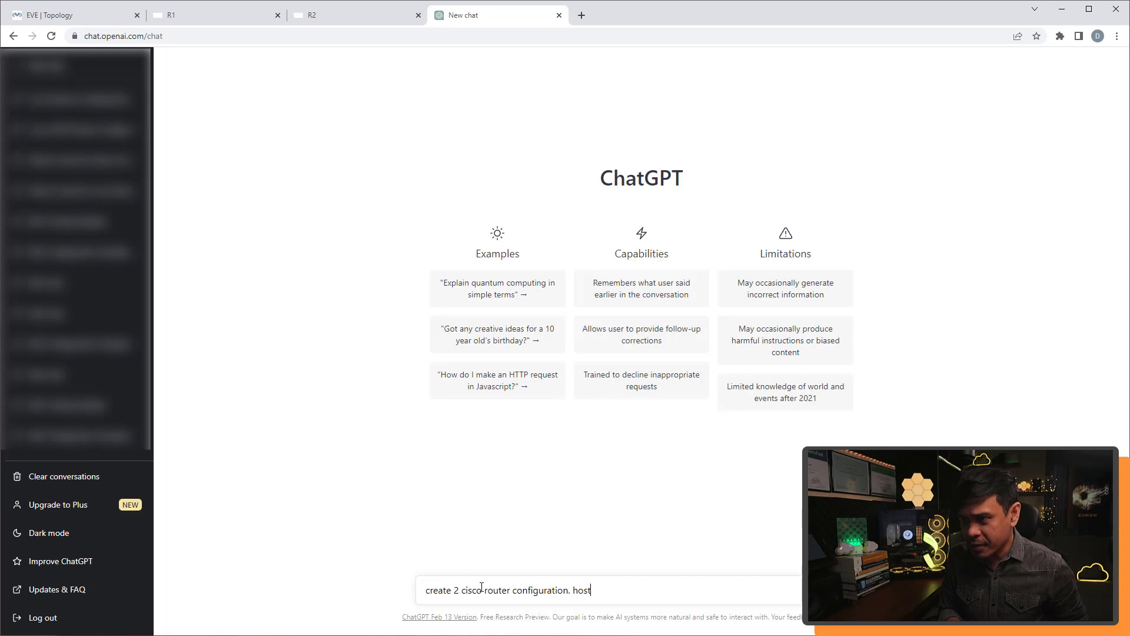
text(name are R1 and R2)
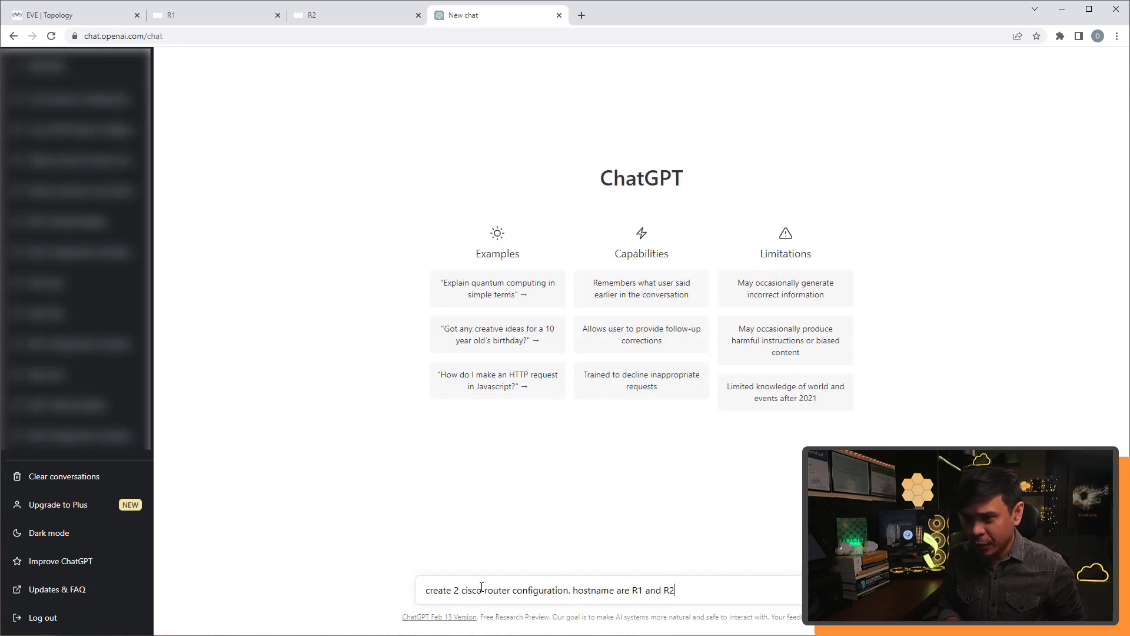
- Check the R1–R2 link in the topology, then add "with interface eth0/0 connected point to point with network ip address of 10.0.0.0/30. R1 has"
click(63, 16)
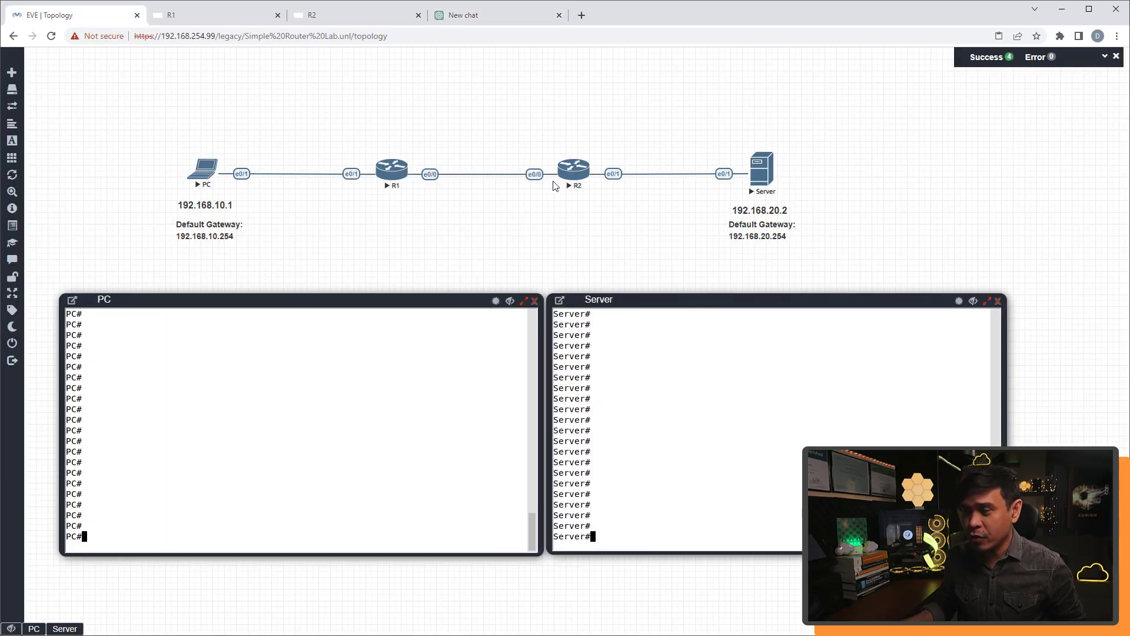
click(427, 180)
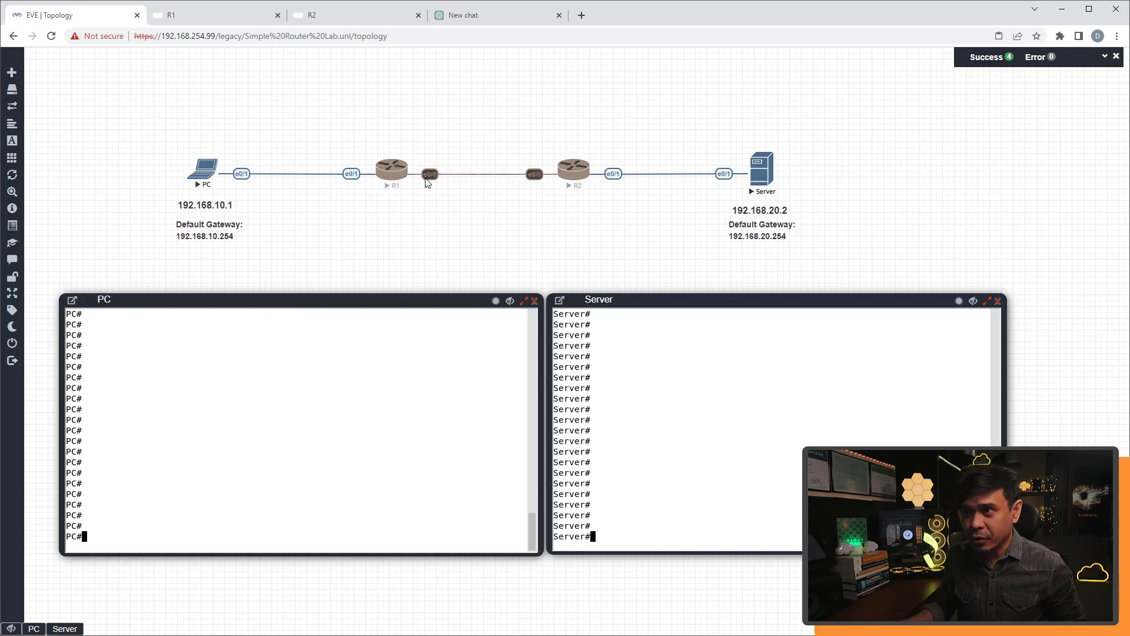
click(466, 18)
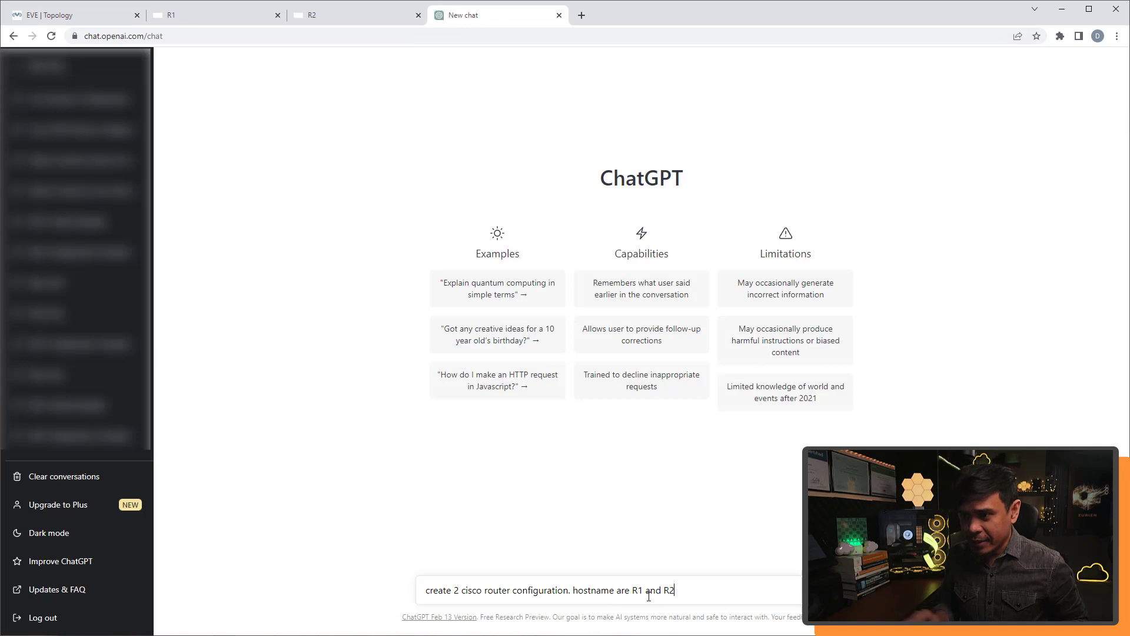
text(with interface eth0/0 connecte )
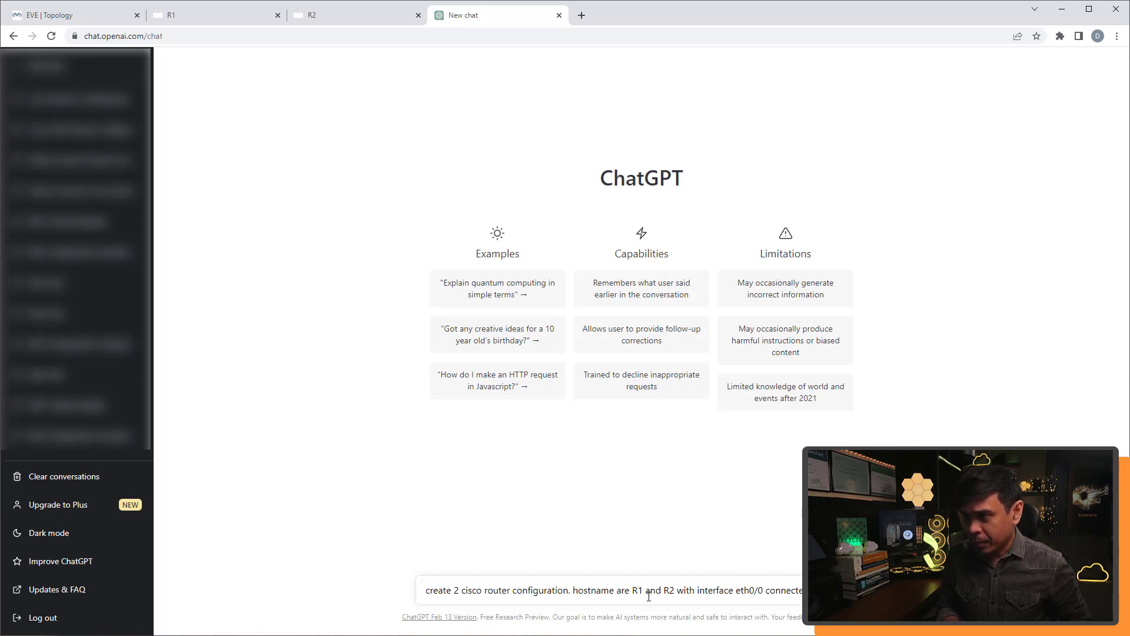
text(point)
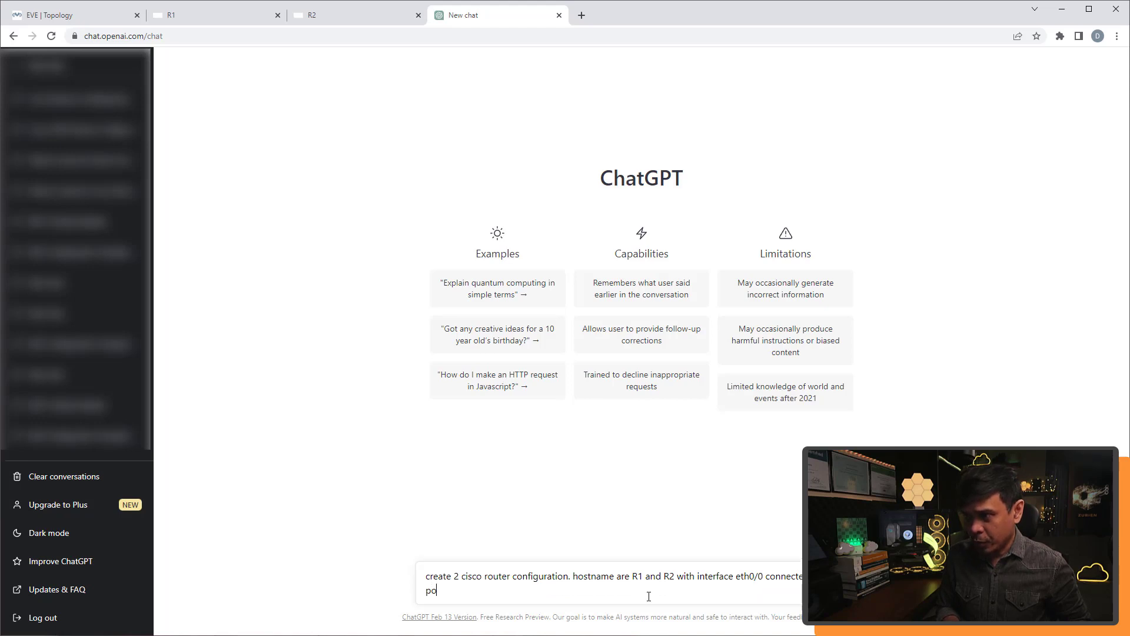
text( with network)
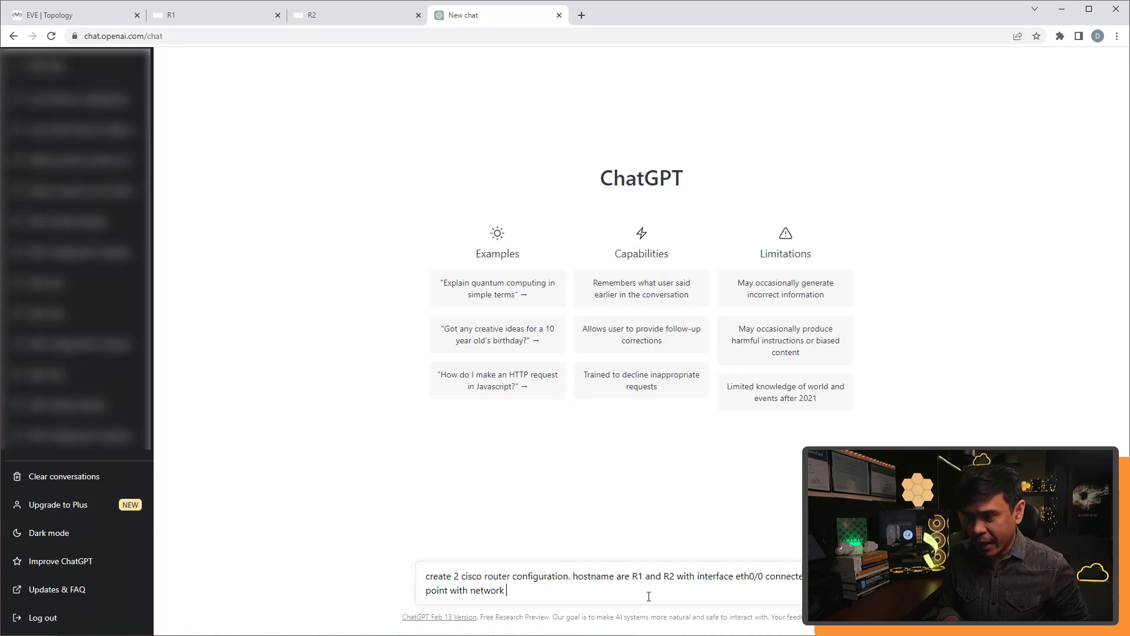
text( ip address of 10)
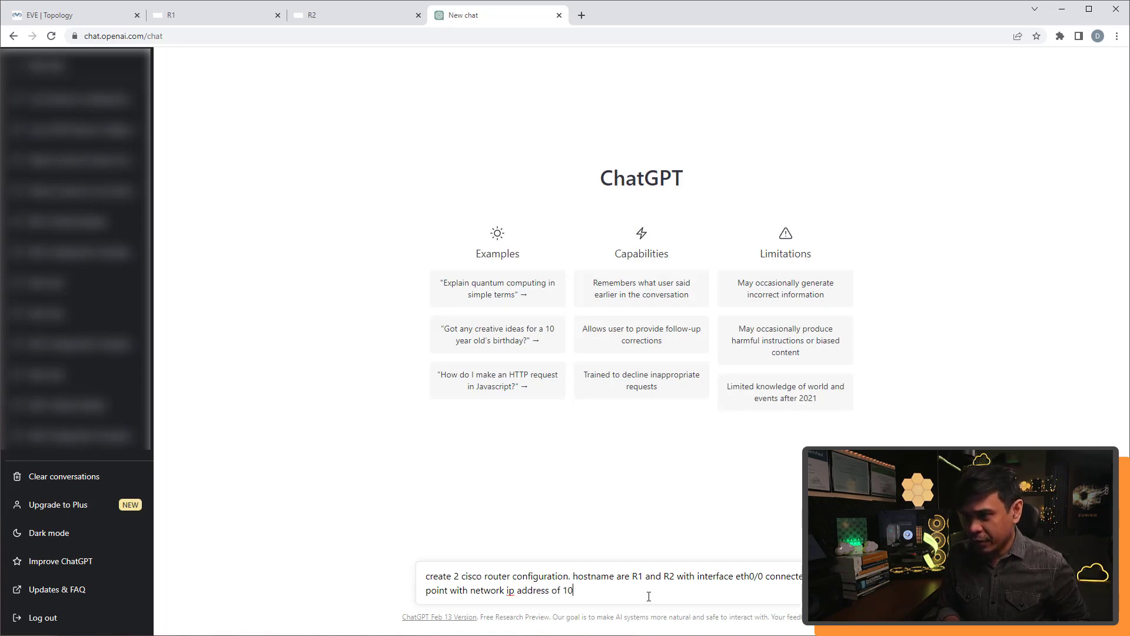
text(.0.0.0/)
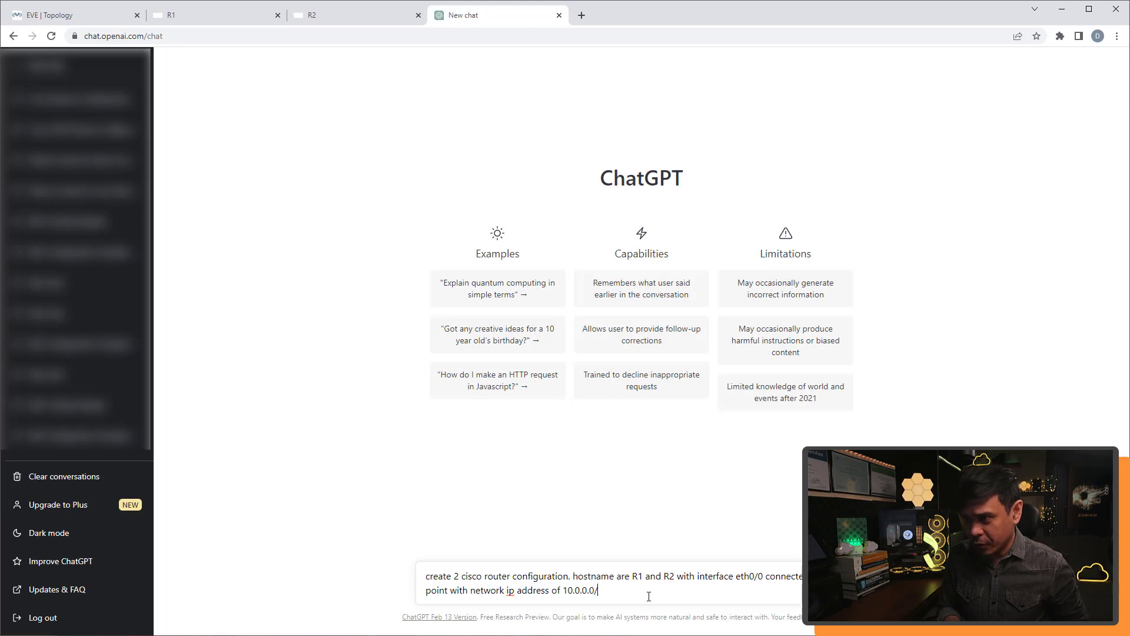
text(30. R1 has)
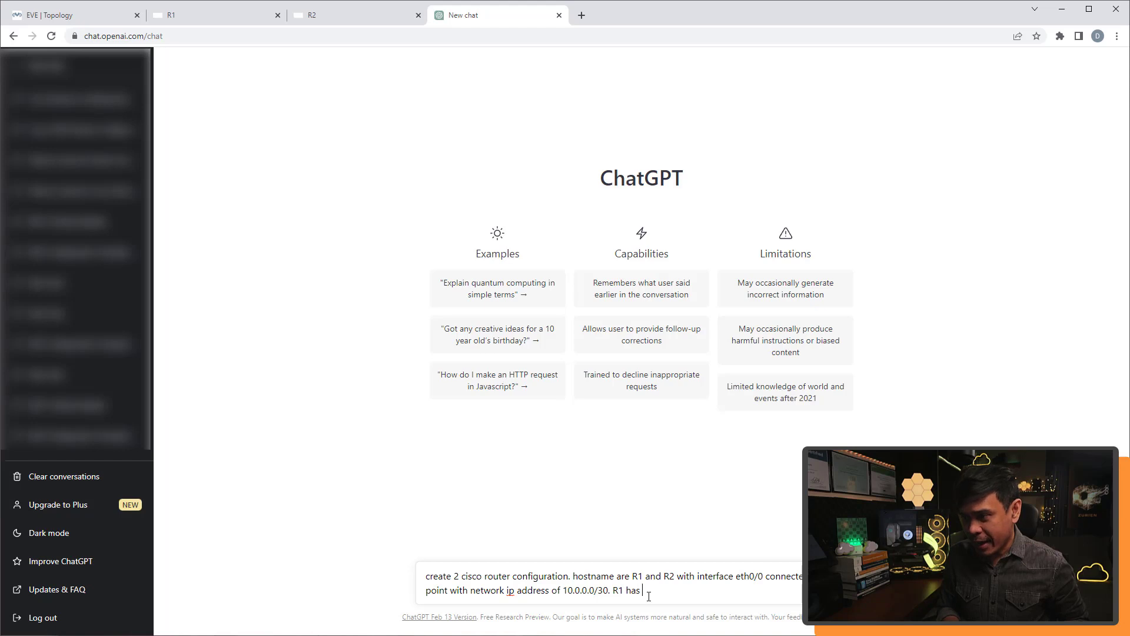
- Consult the topology's gateway addresses and continue the prompt with "ip add 192.168.10.254 and R2 has IP address 192.168.20.254 both on interfaces"
text(ip add 192.)
click(126, 23)
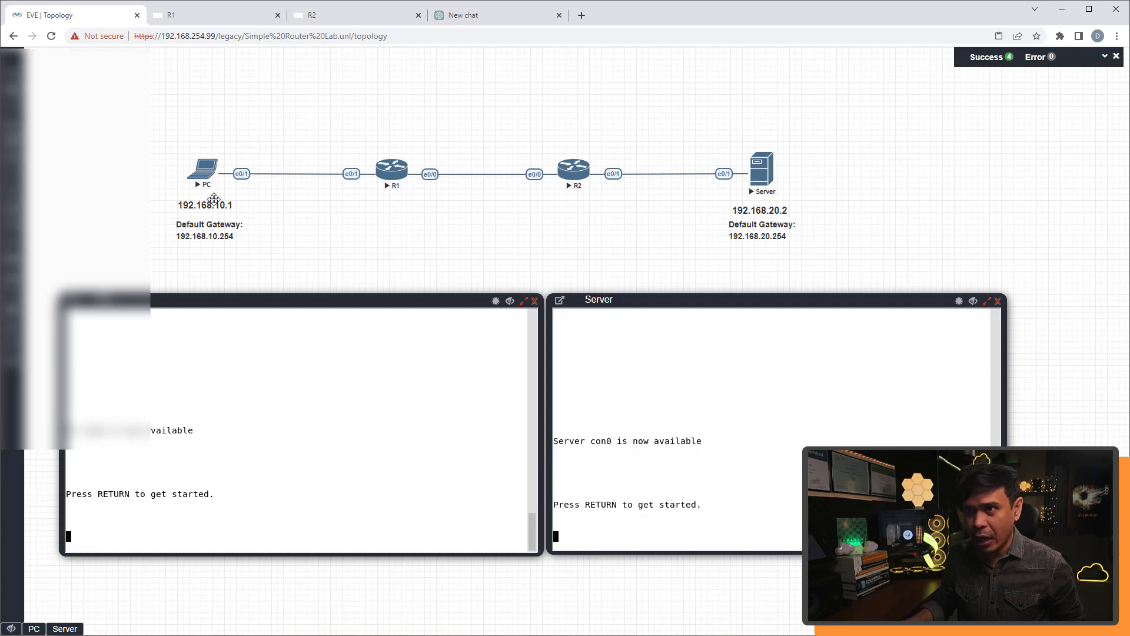
click(463, 16)
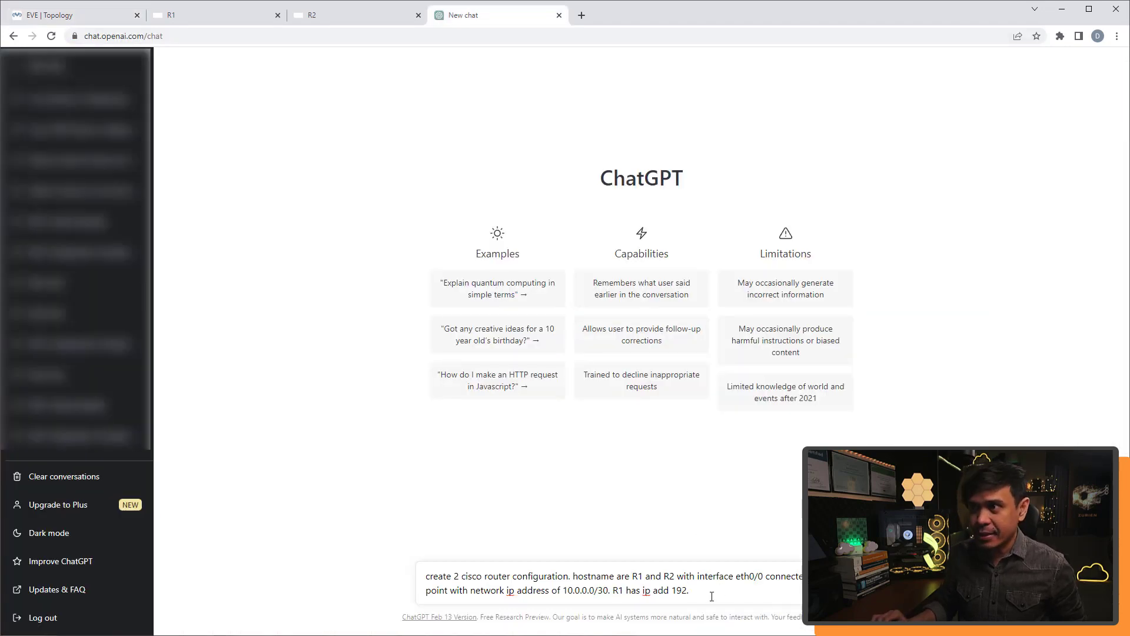
text(.)
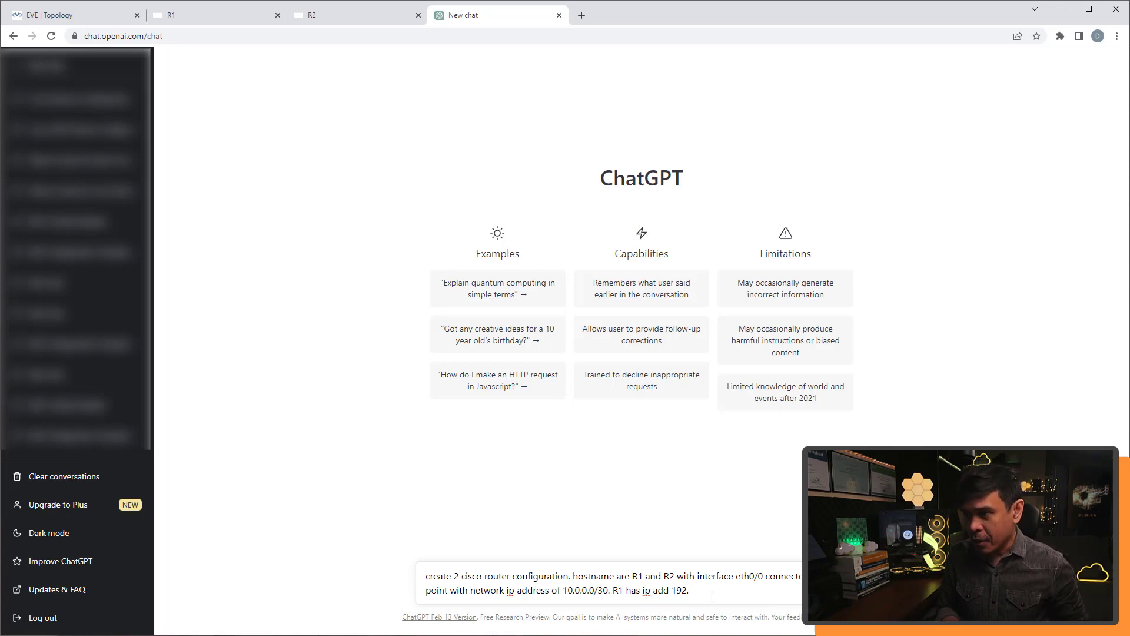
text(.169)
text(.10.254)
text( and R2 has )
text(IP ad)
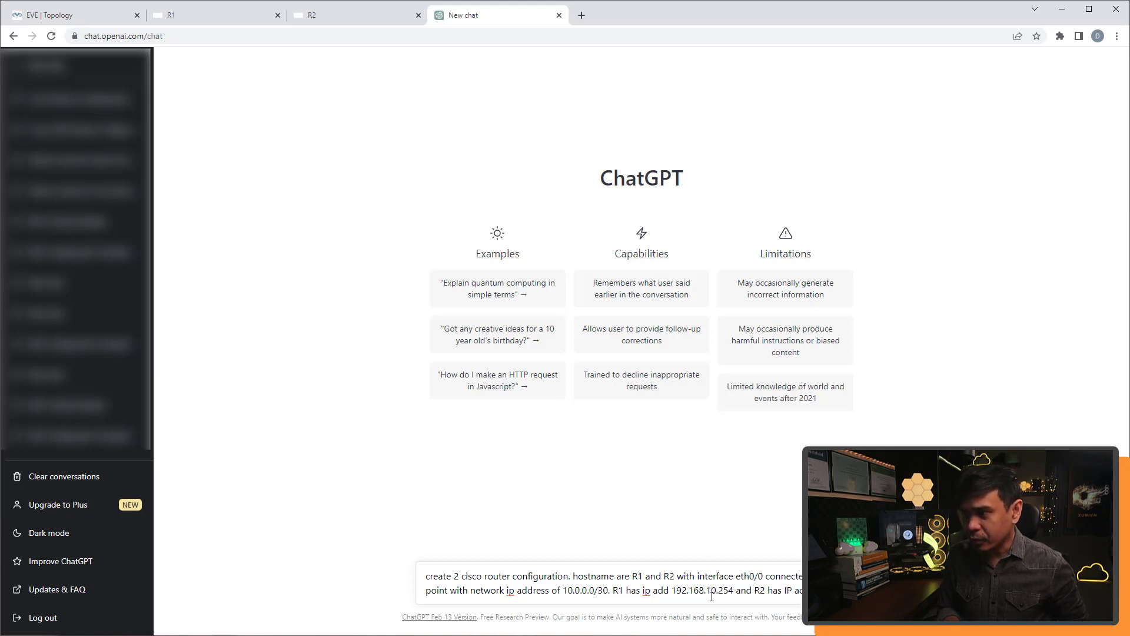
text(192.168.20.254 both on interfaces)
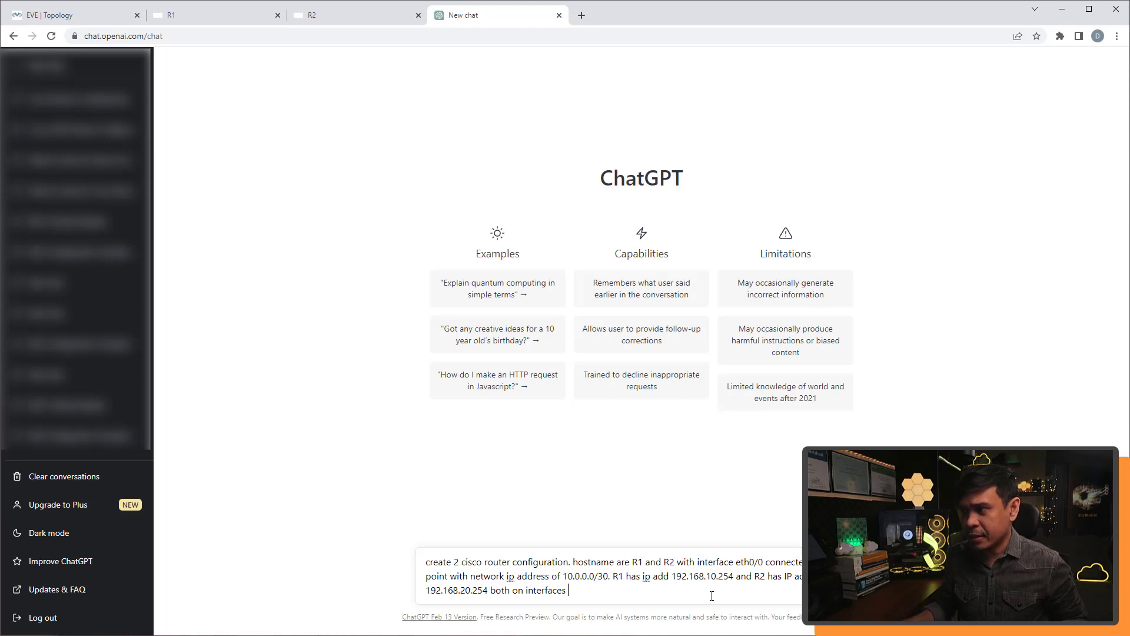
- Check the routers' host-facing interfaces in the topology and complete the prompt with "eth0/1"
click(88, 16)
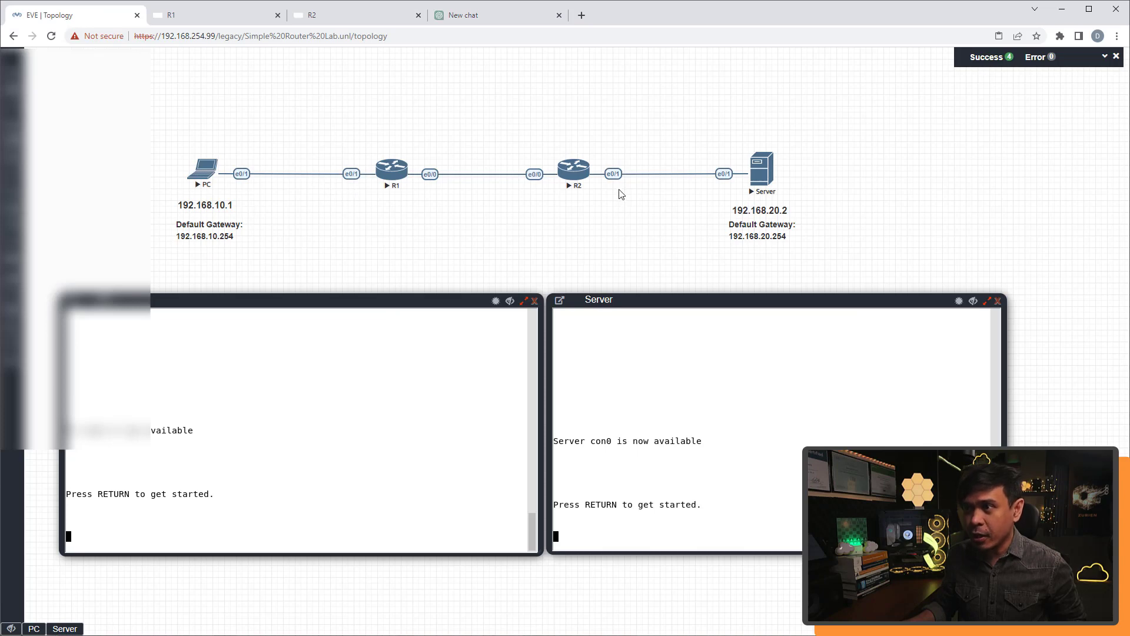
click(468, 16)
click(597, 590)
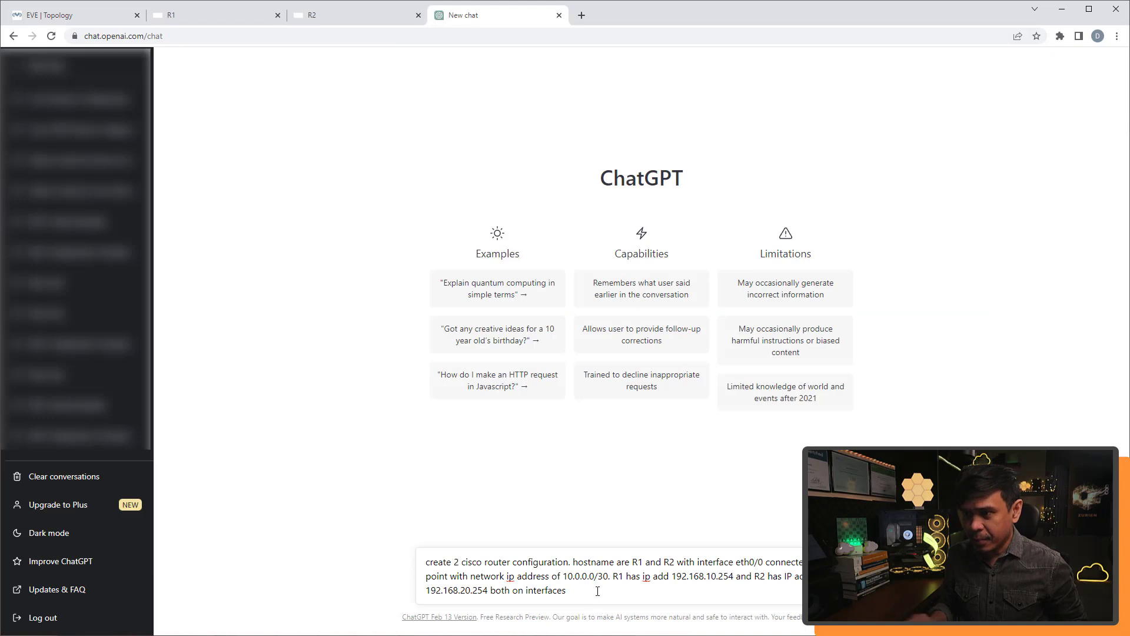
text(eth0/1)
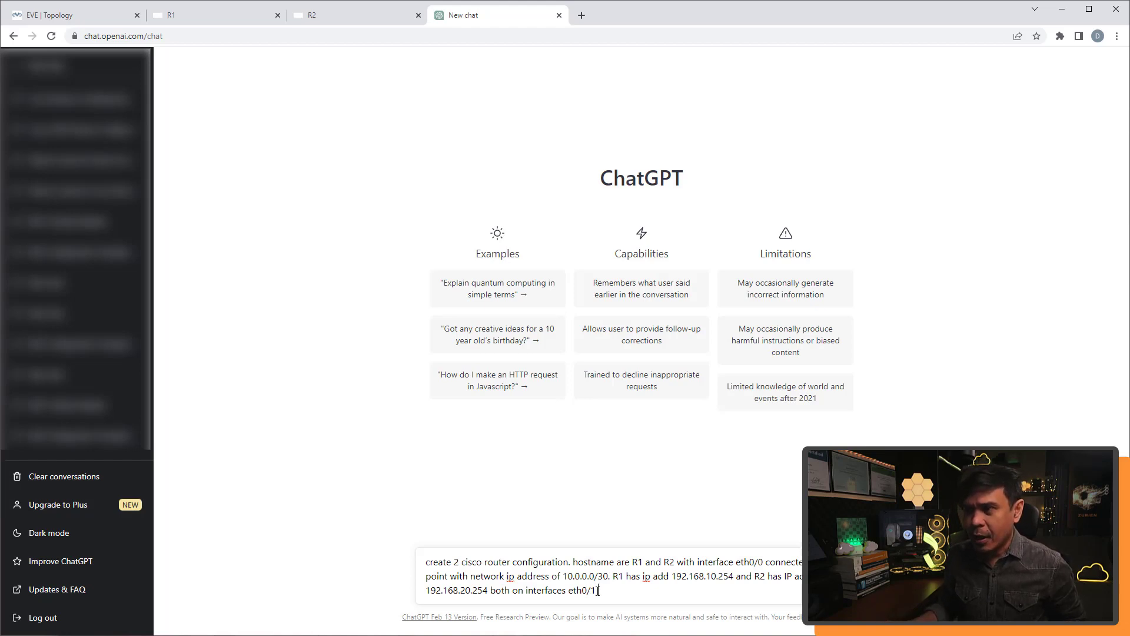
- Return to the EVE topology, wake the PC console session and enter the command eb
click(88, 15)
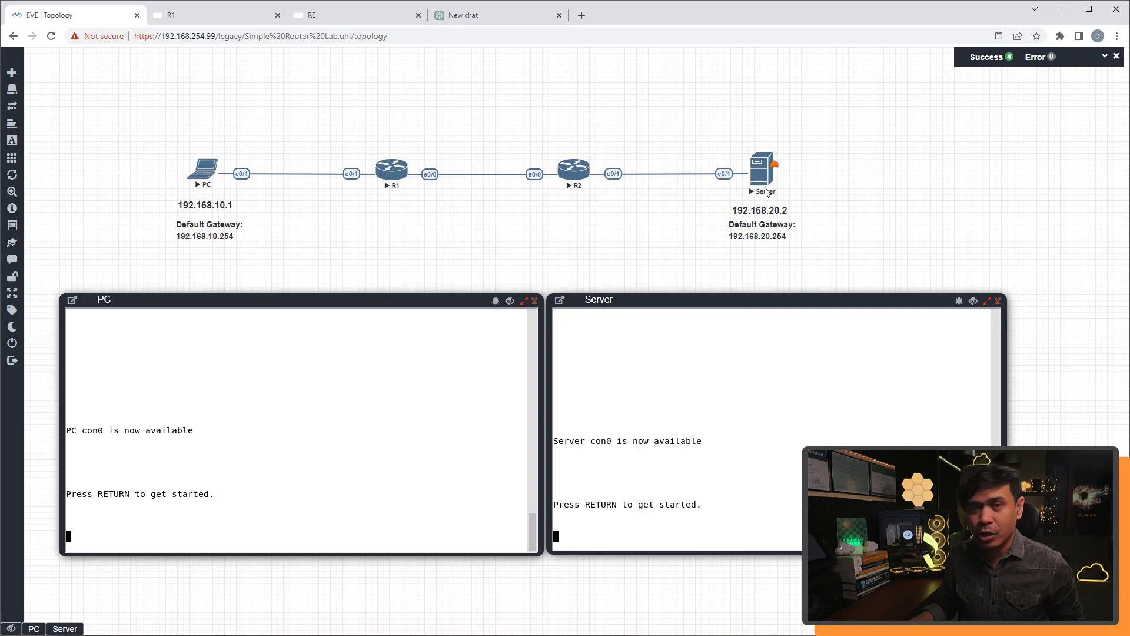
key(Return)
key(Return)
key(Return)
key(Return)
key(Return)
text(eb)
key(Return)
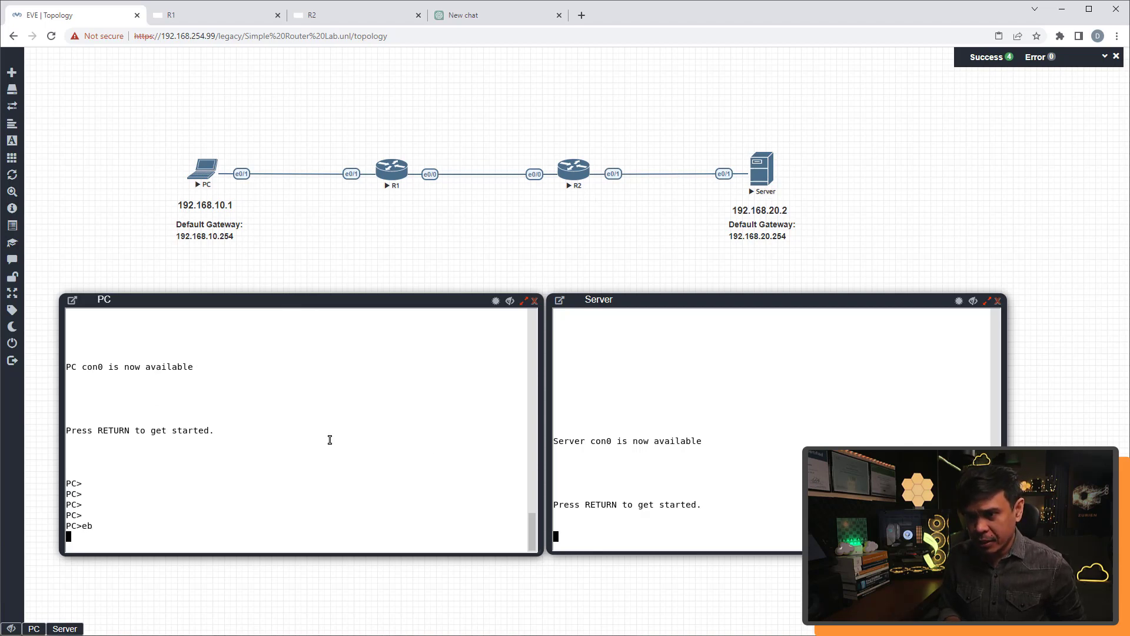
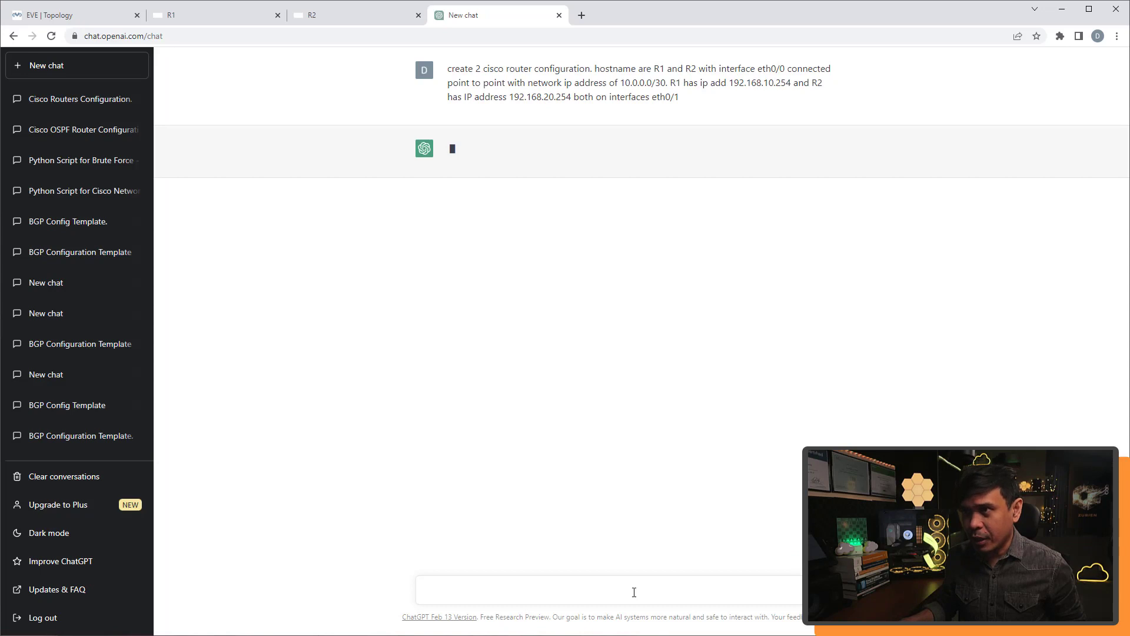
- Stop ChatGPT's response and copy the submitted router prompt into a new message
click(649, 563)
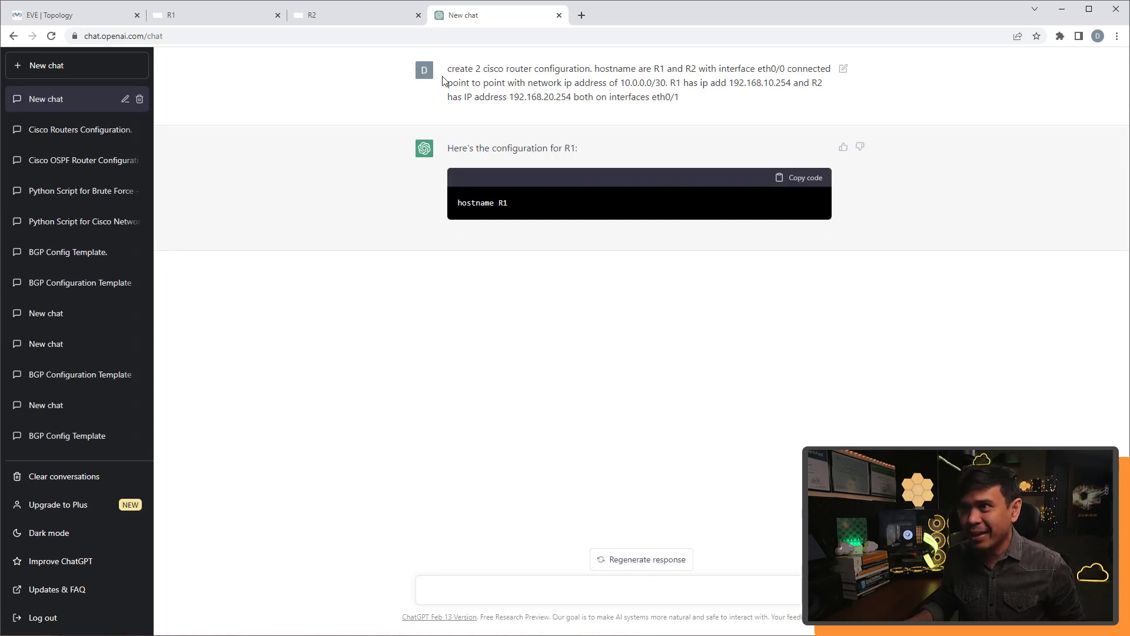
drag(446, 72, 598, 441)
key(ctrl+c)
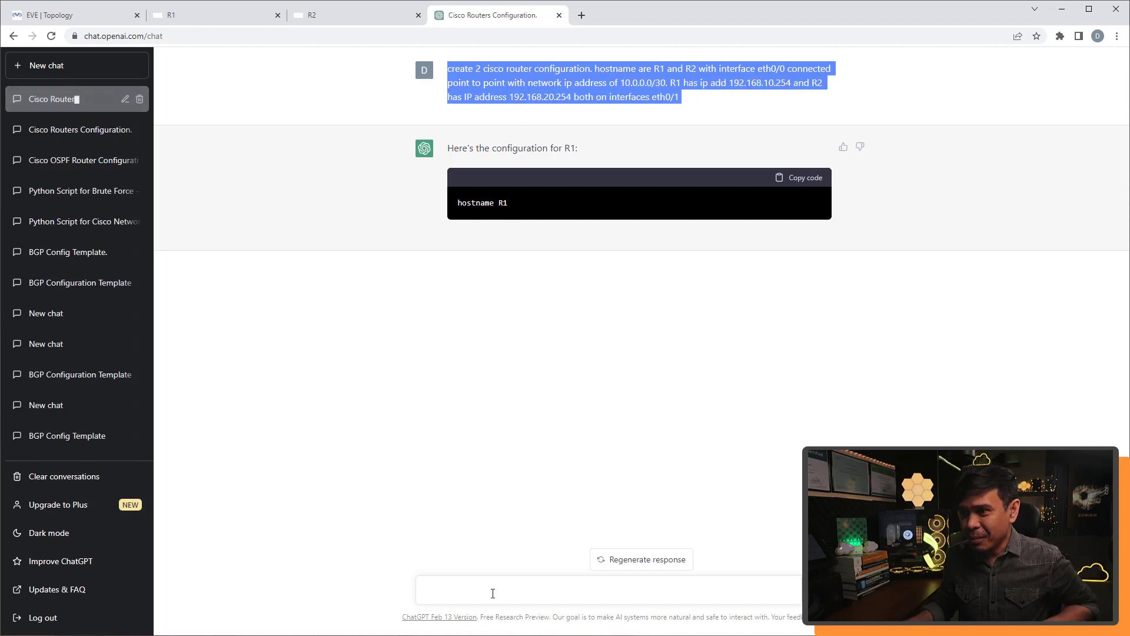
click(492, 593)
key(ctrl+v)
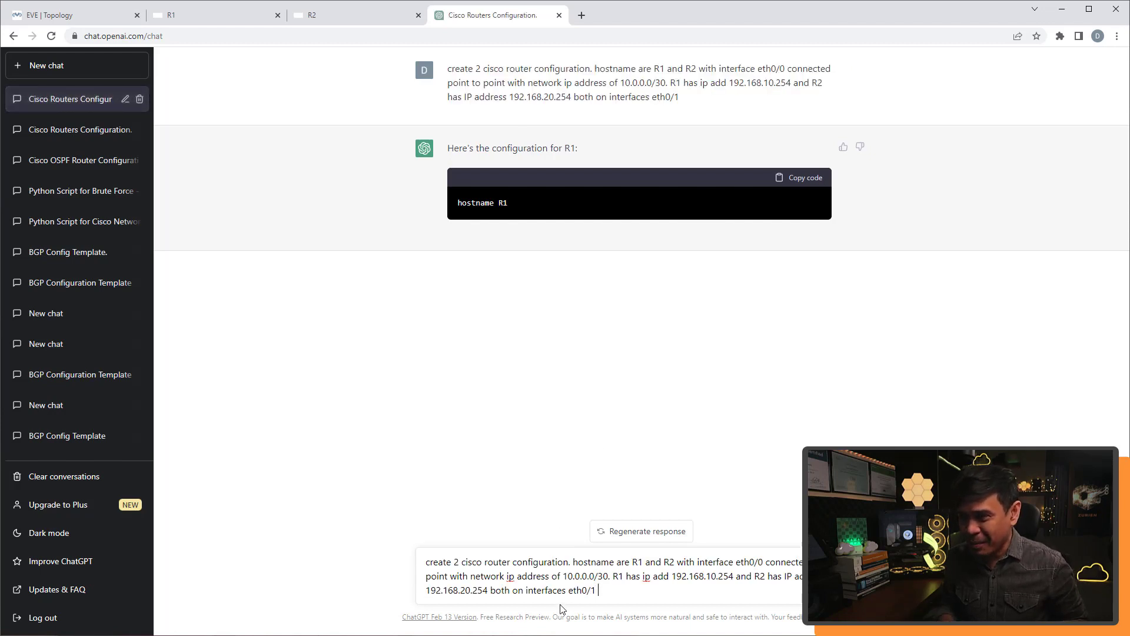
- Add a separate paragraph to the prompt reading "then enable ospf on both routers adverstising all interfaces"
key(shift+Return)
key(shift+Return)
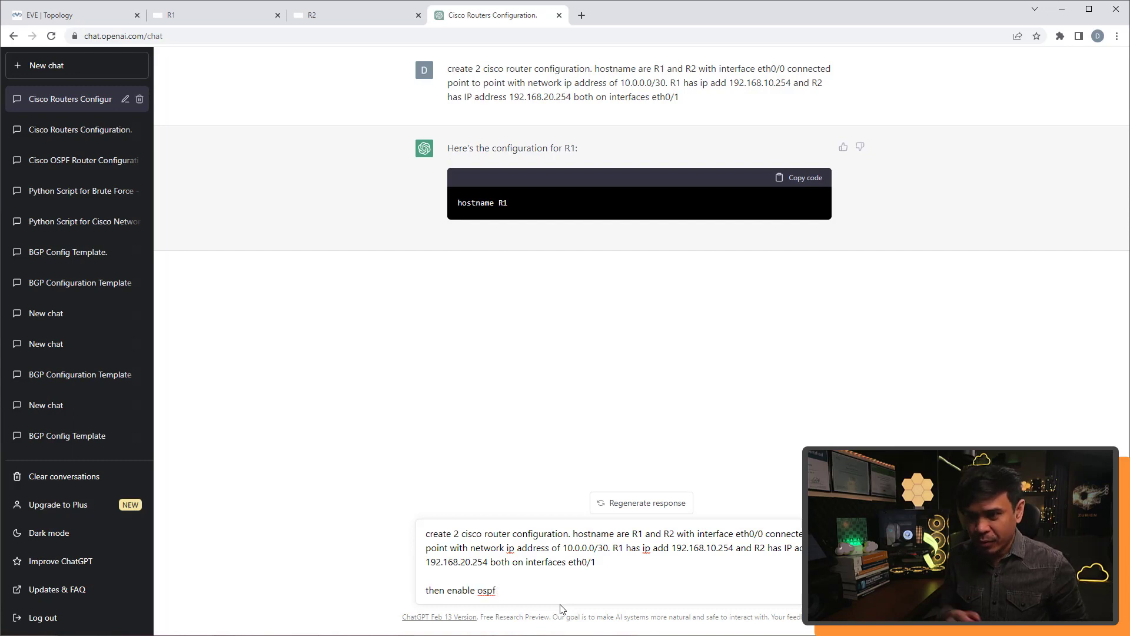
text(on both routers adverstise)
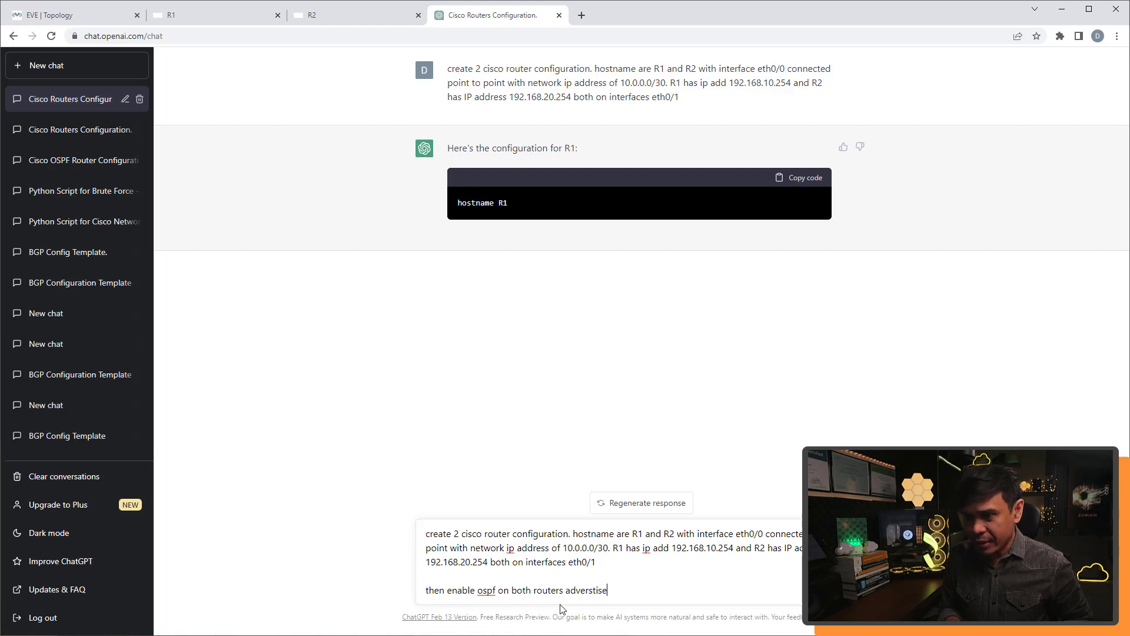
key(BackSpace)
text(ing )
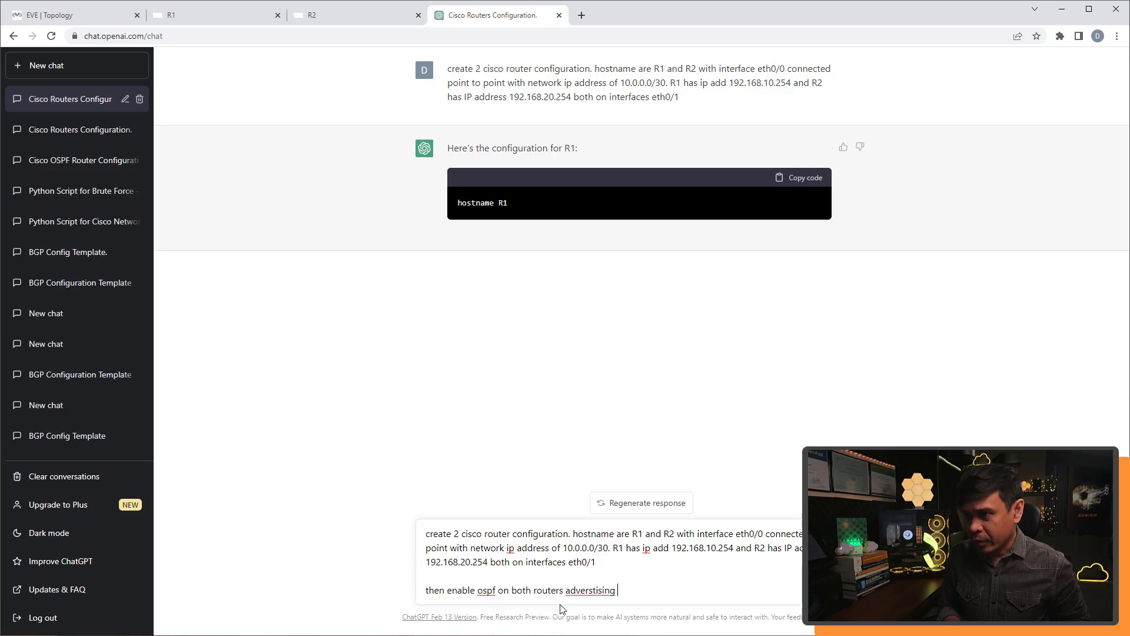
text(all interfaces)
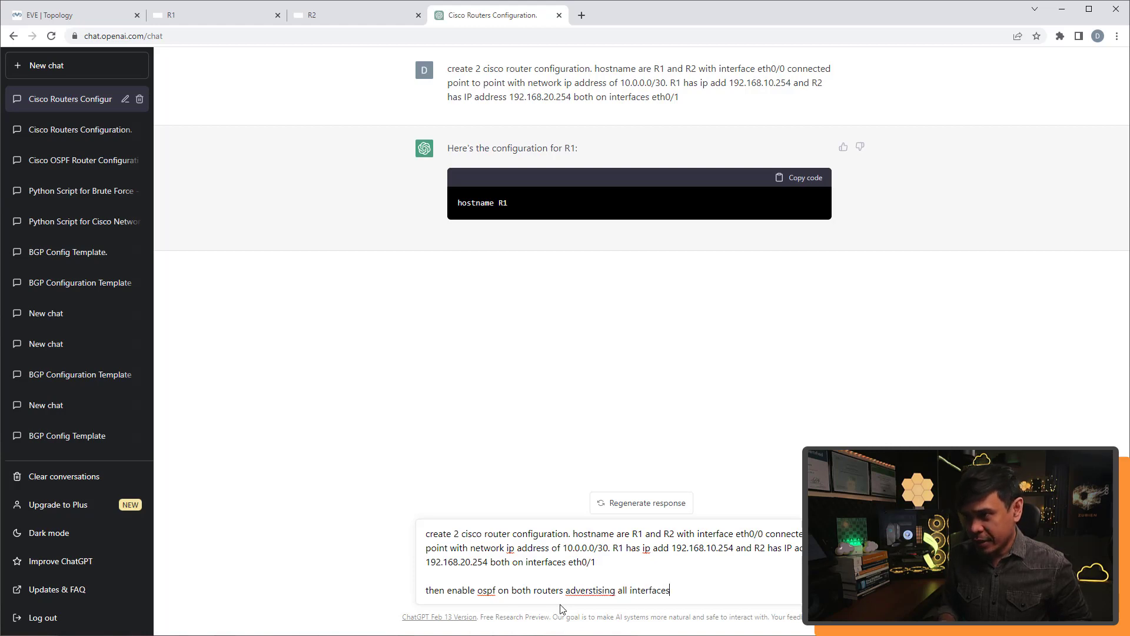
- Correct the misspelled word in the prompt's OSPF sentence to "advertising"
right_click(592, 589)
click(618, 601)
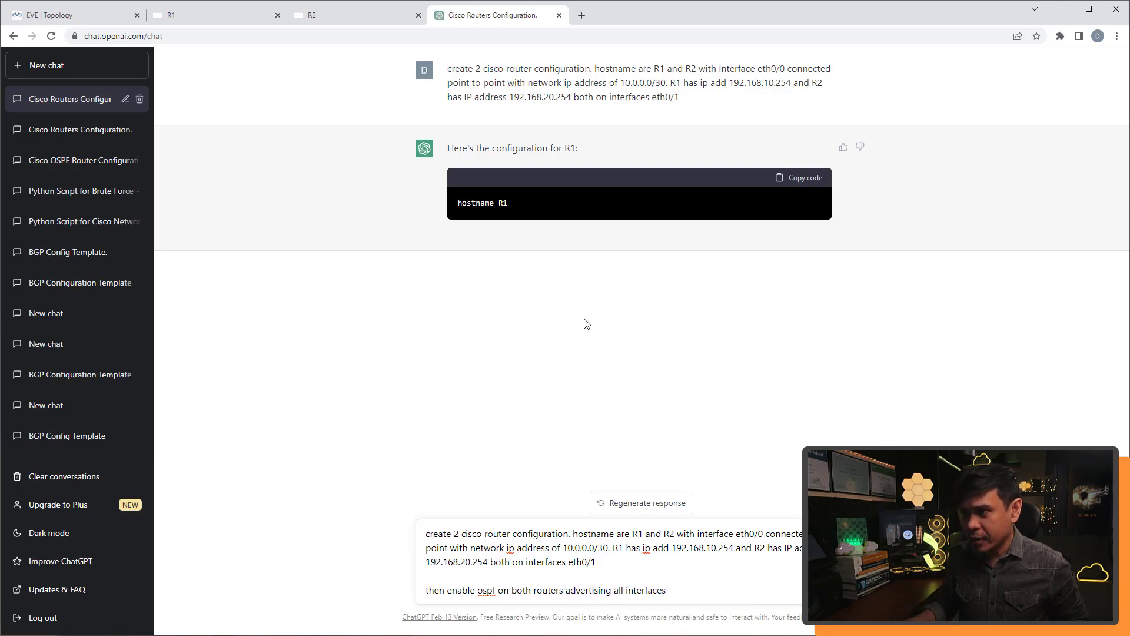
- Return to the EVE topology and ping the server at 192.168.20.2 from the PC console
click(65, 18)
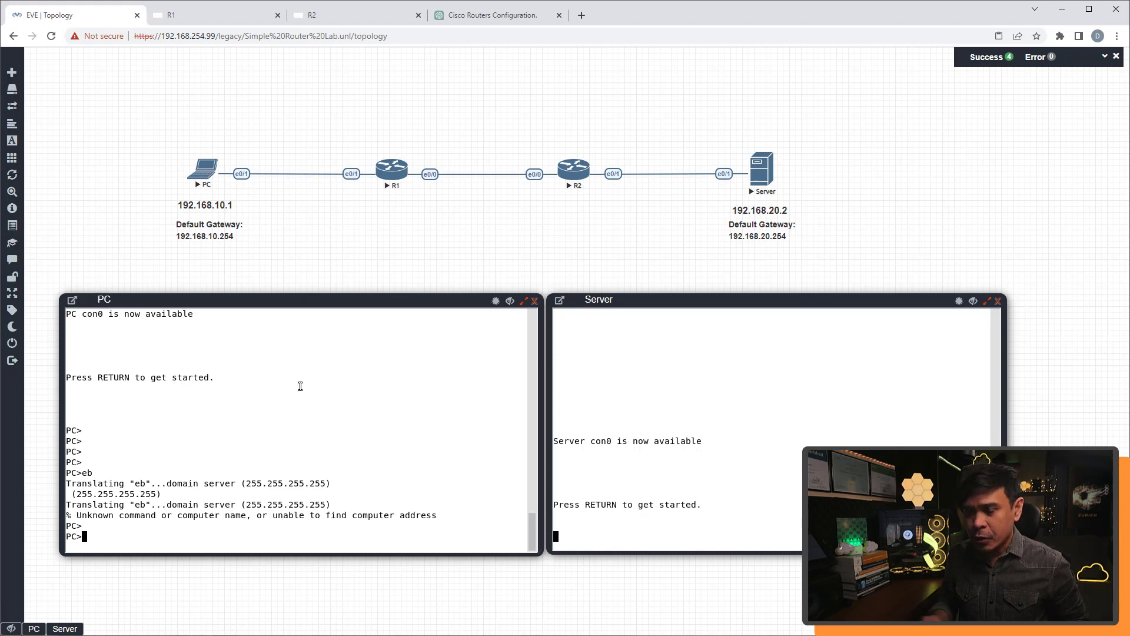
key(Return)
key(Return)
key(Return)
text(ping)
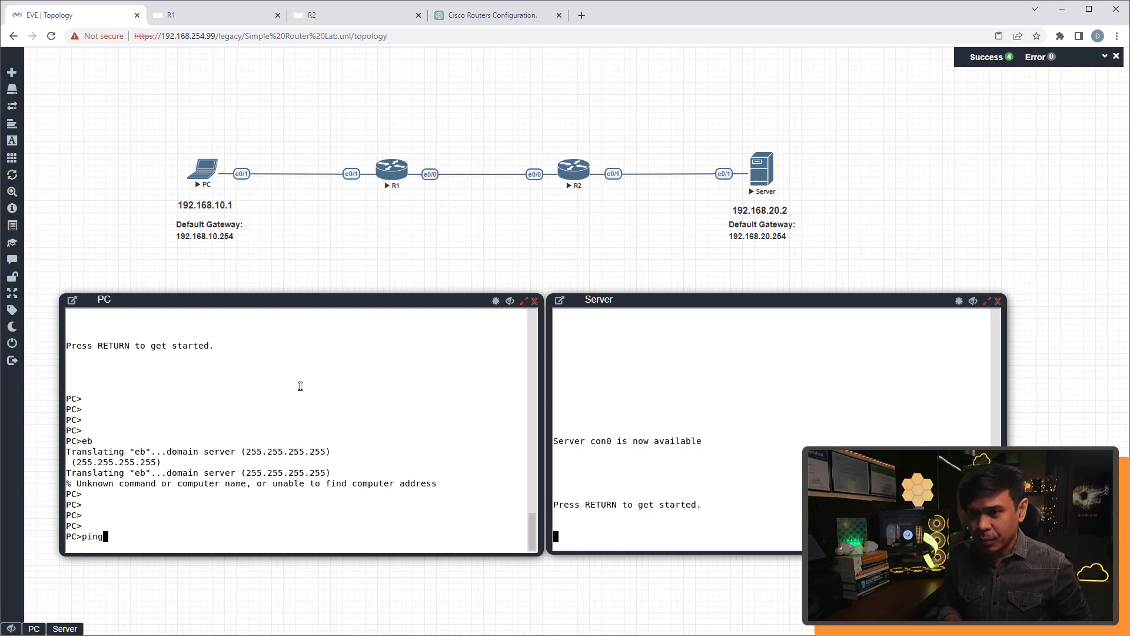
text( 192.168)
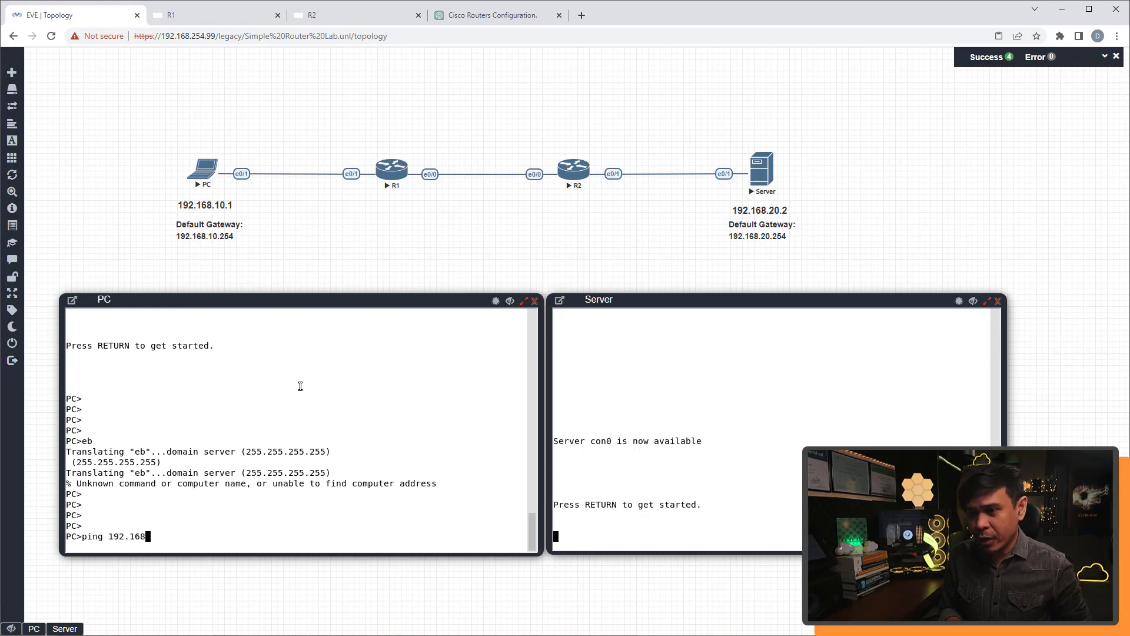
text(.2)
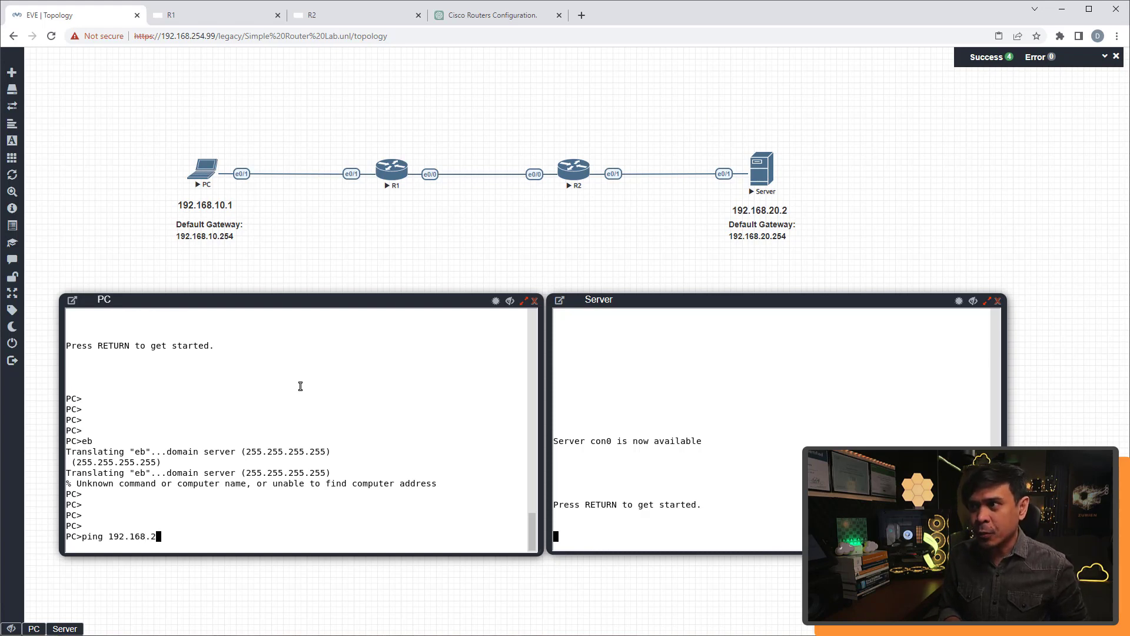
text(0.2)
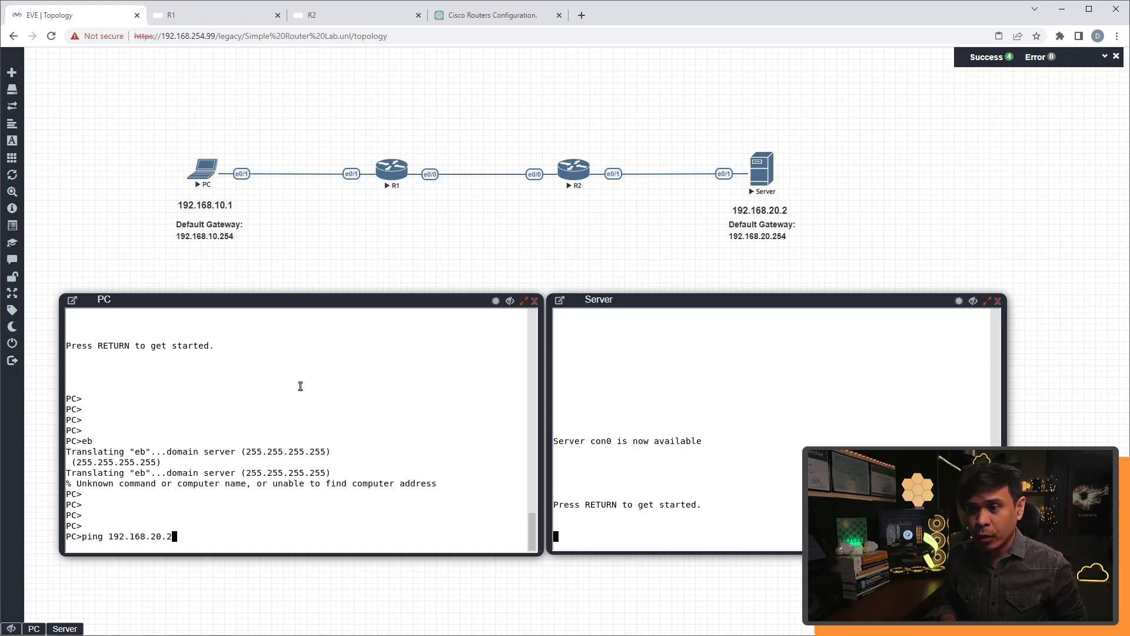
key(Return)
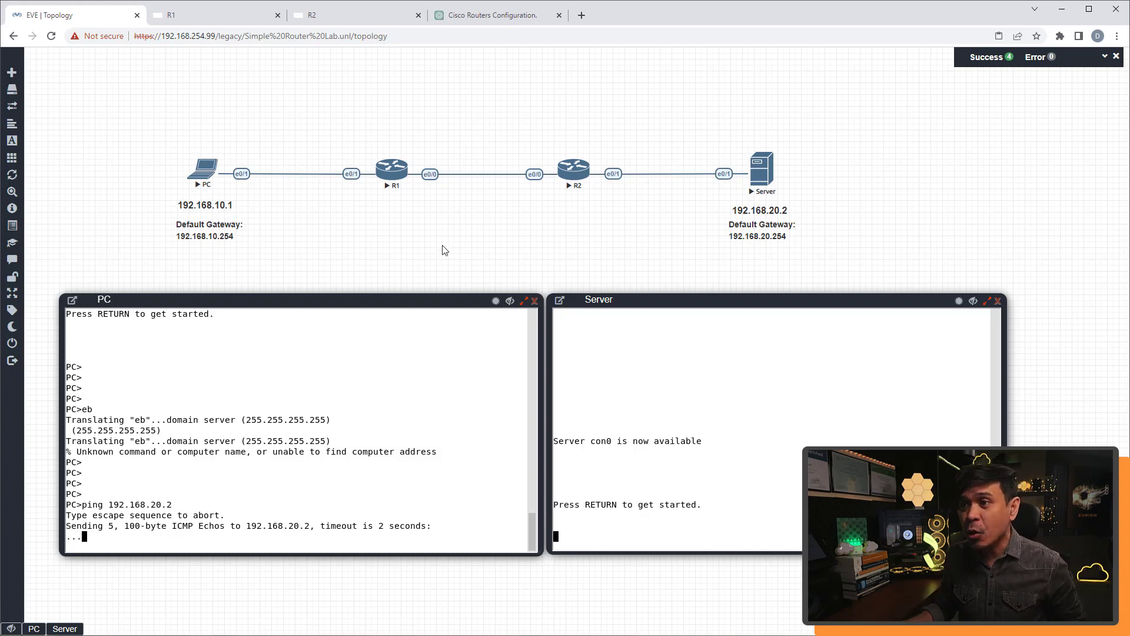
- Return to ChatGPT and extend the OSPF sentence with a request to disable switchport on the interfaces
click(495, 18)
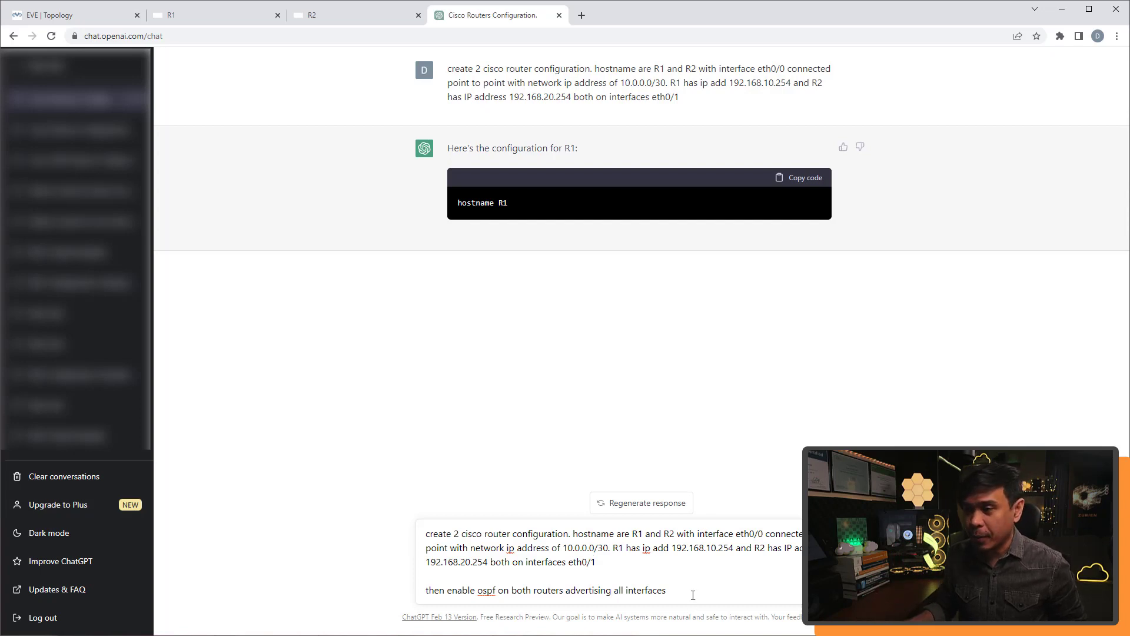
key(shift+Return)
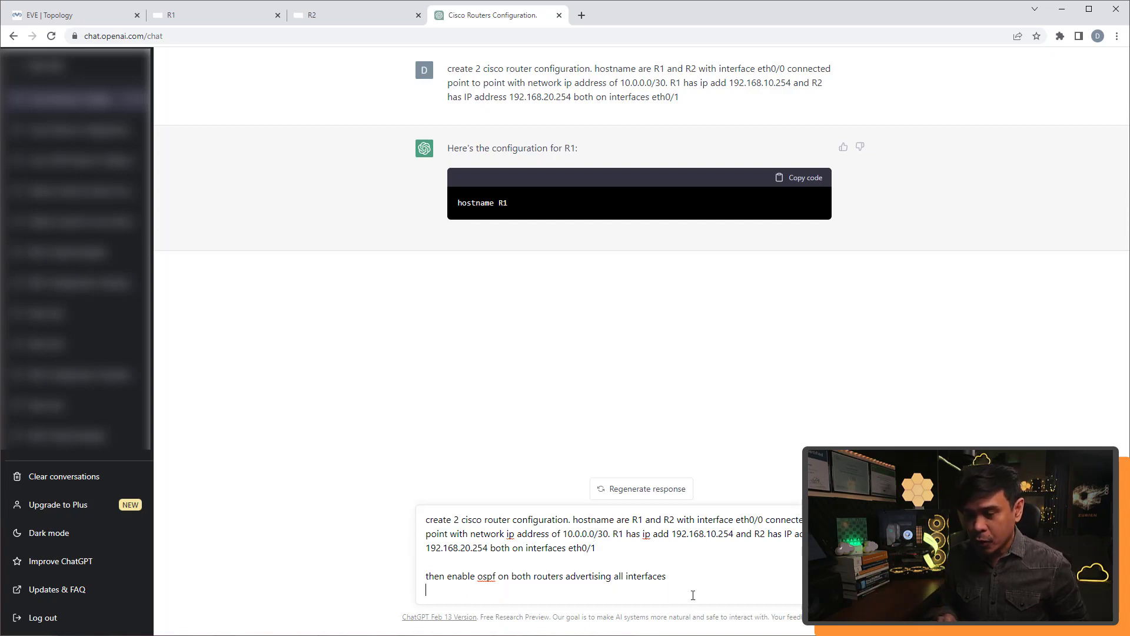
key(BackSpace)
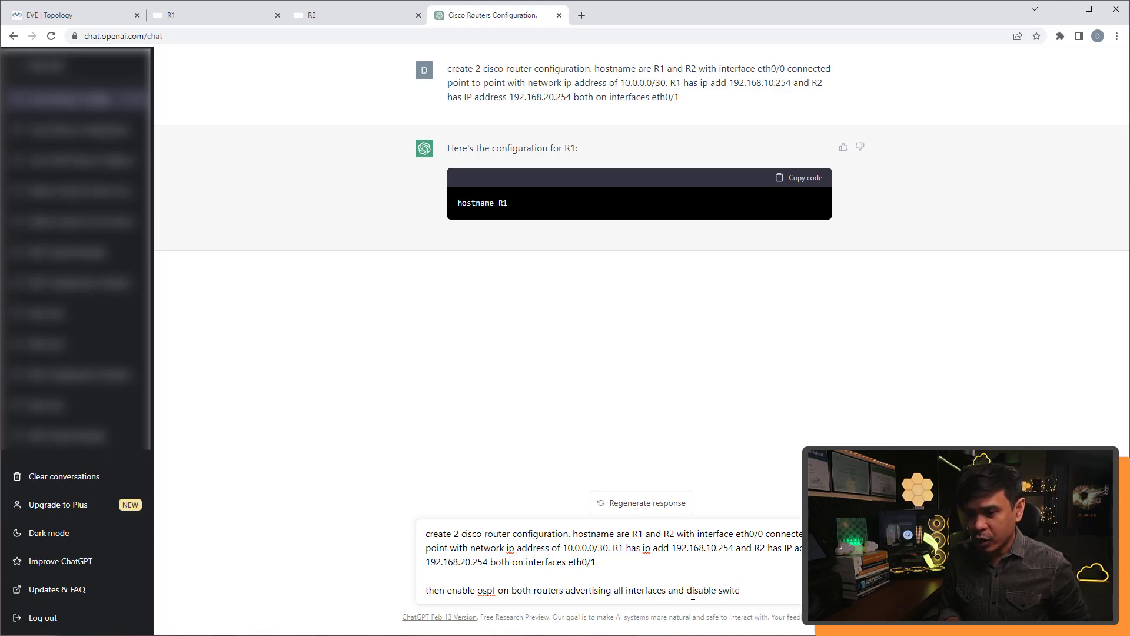
text(hport on all )
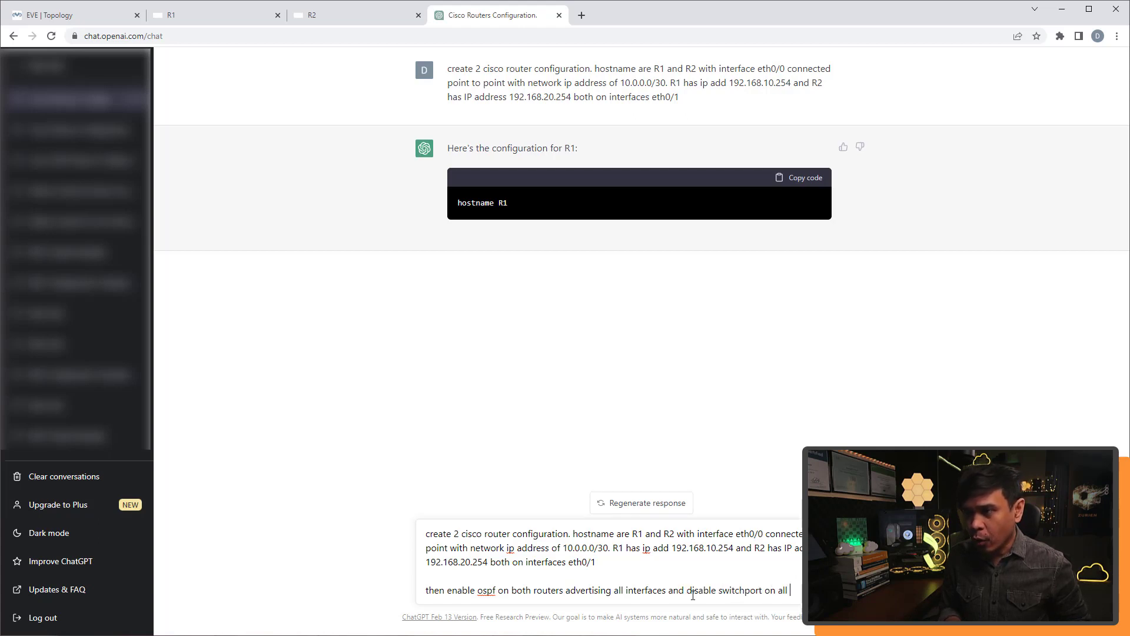
text(co inter)
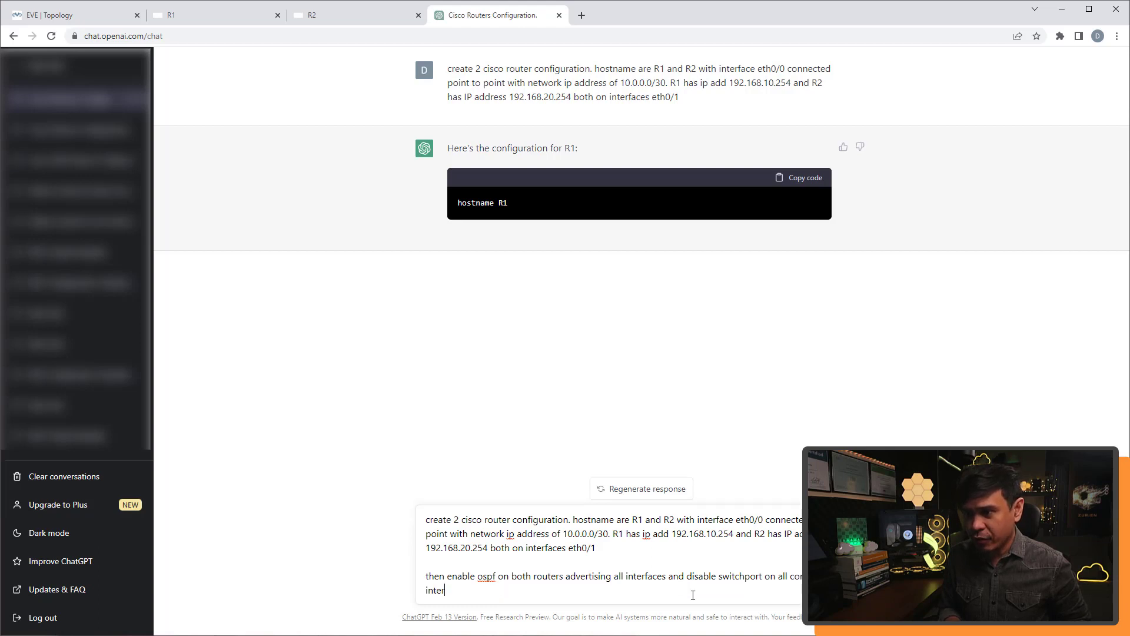
text(faces.)
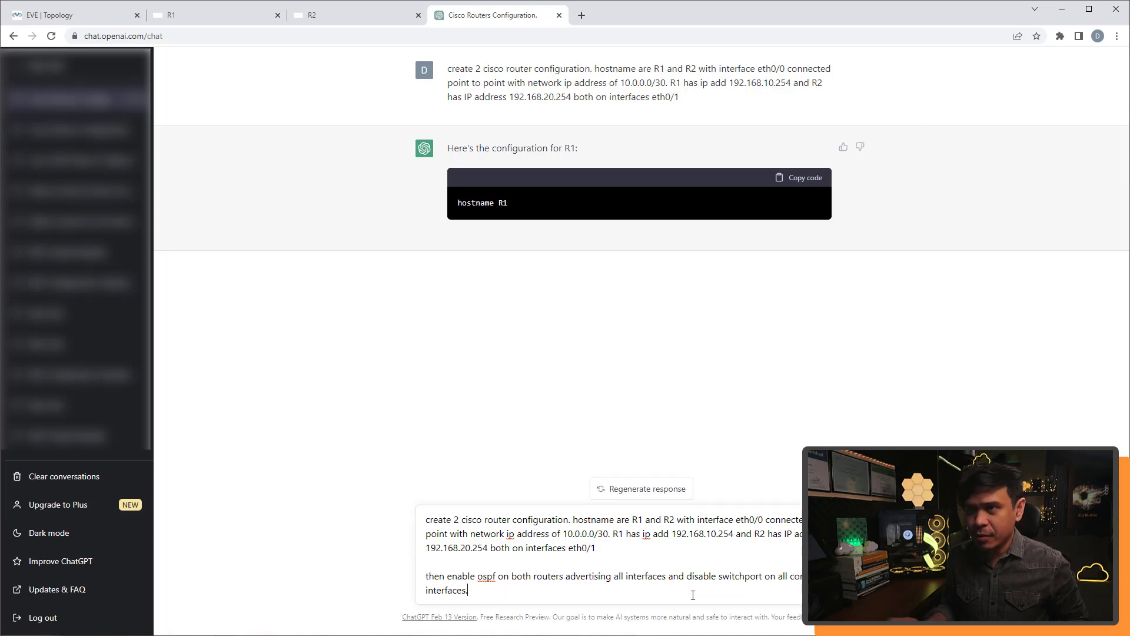
- Check the R1 and R2 consoles and the PC's ping result in the EVE topology
click(231, 24)
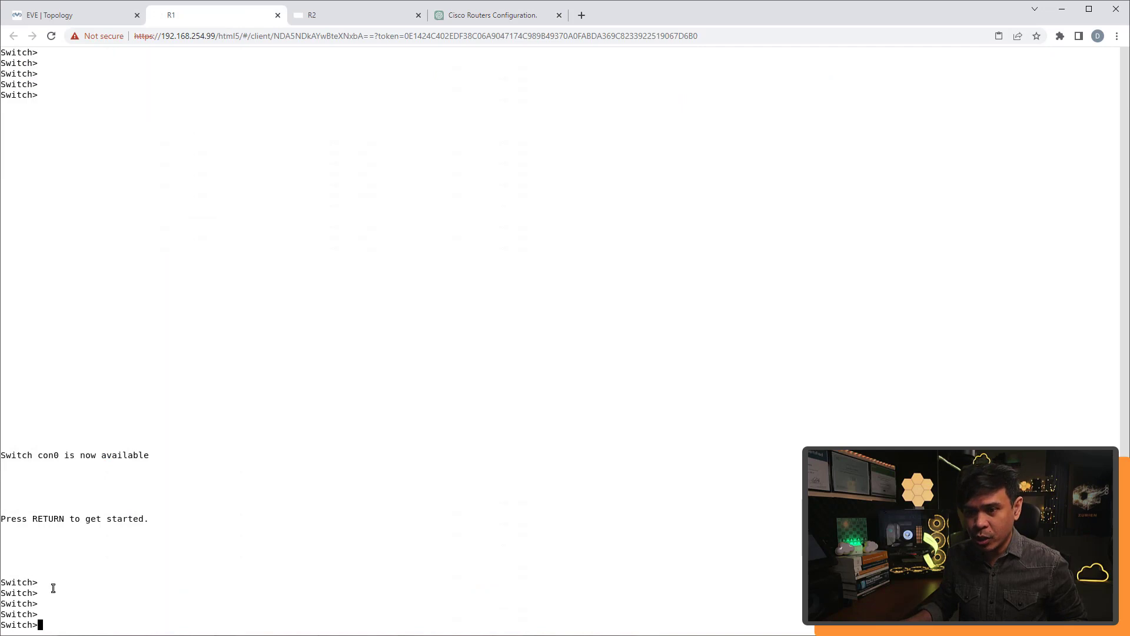
click(315, 15)
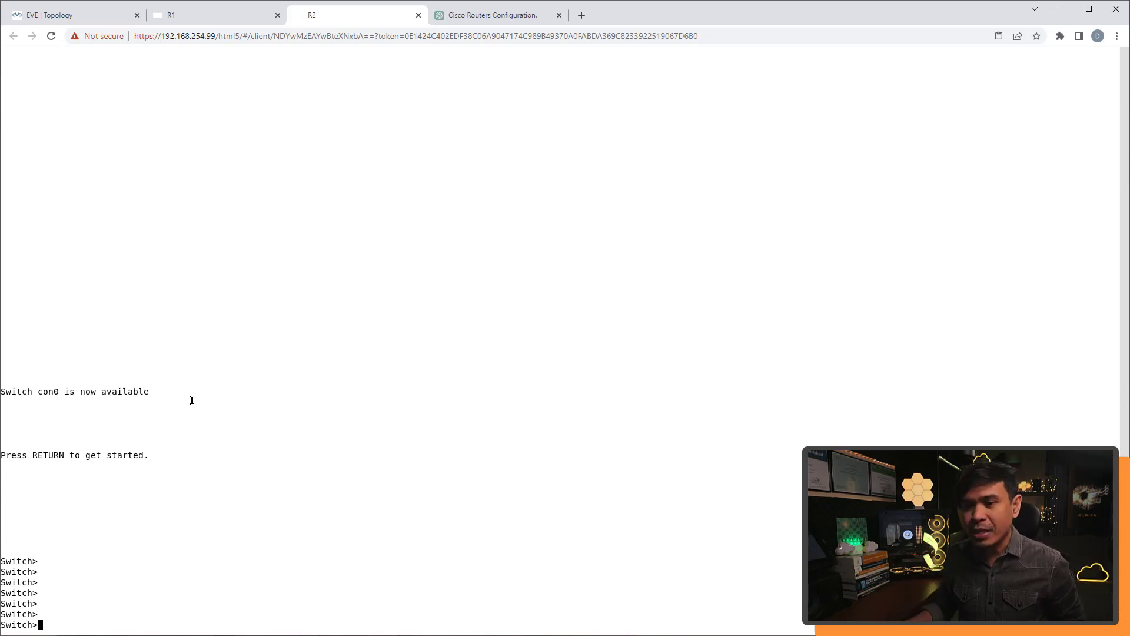
click(98, 17)
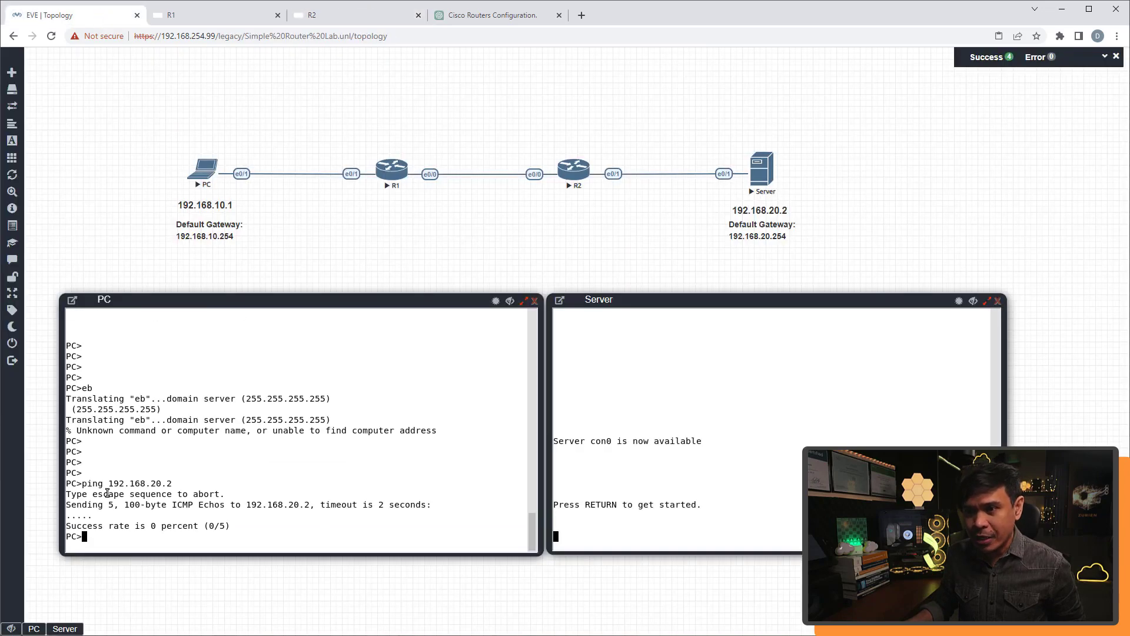
- Submit the extended prompt to ChatGPT and review the generated R1 and R2 configurations
click(457, 11)
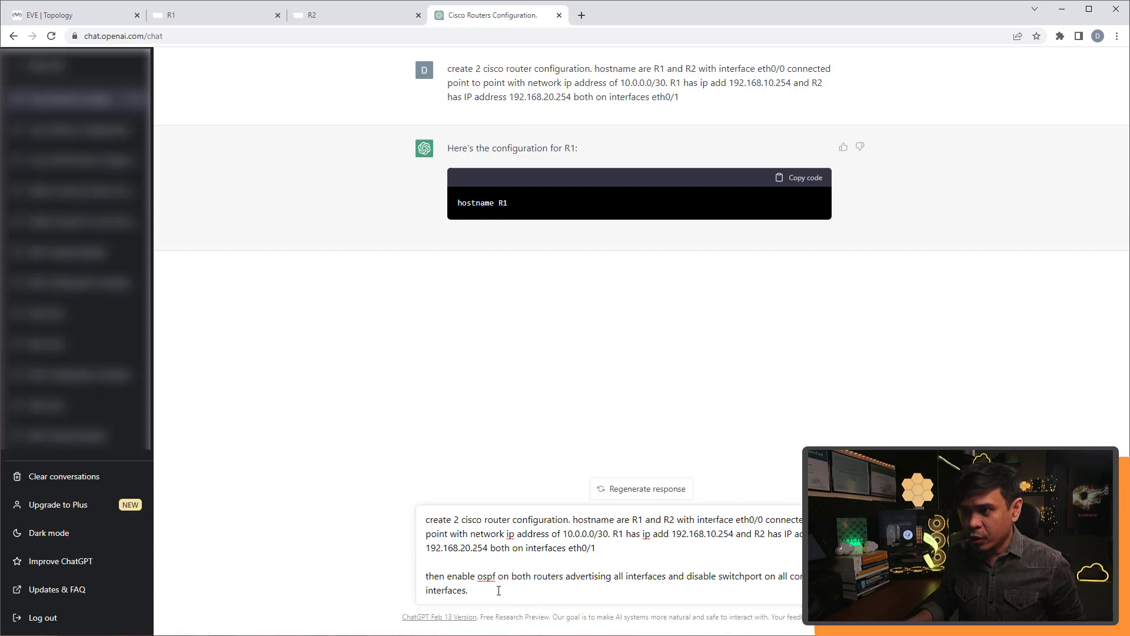
key(Return)
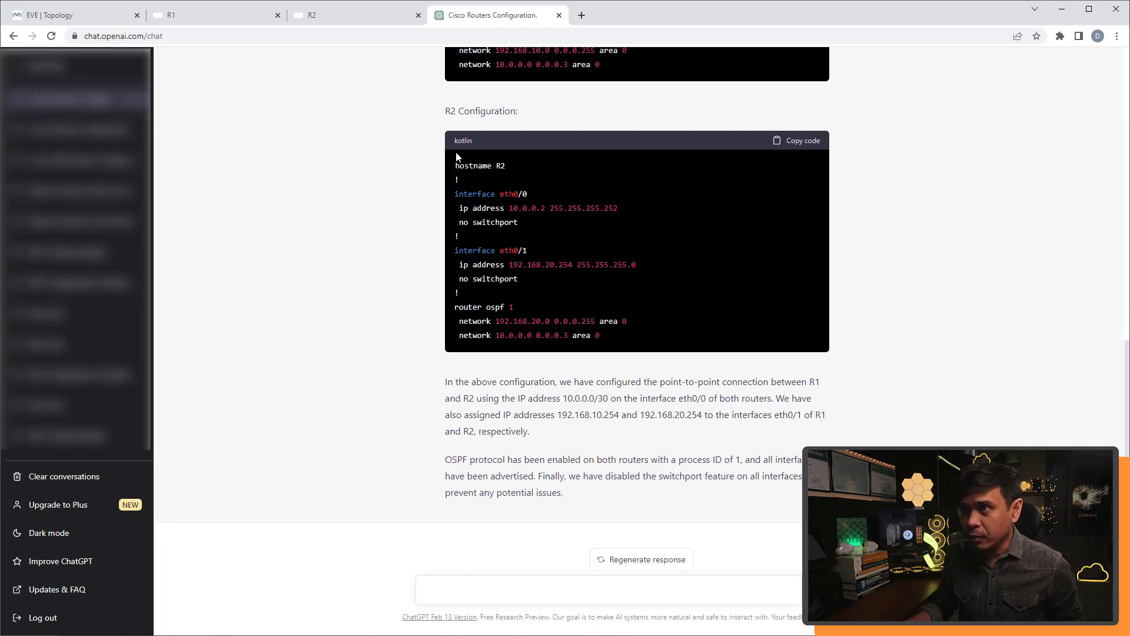
scroll(487, 246, up, 4)
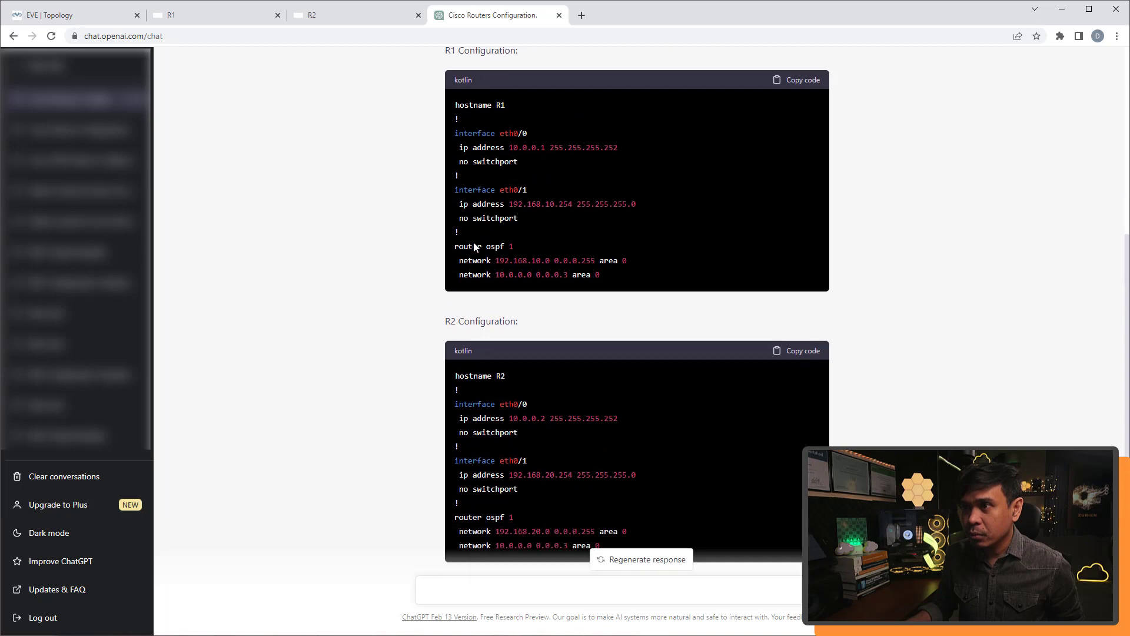
scroll(475, 246, down, 3)
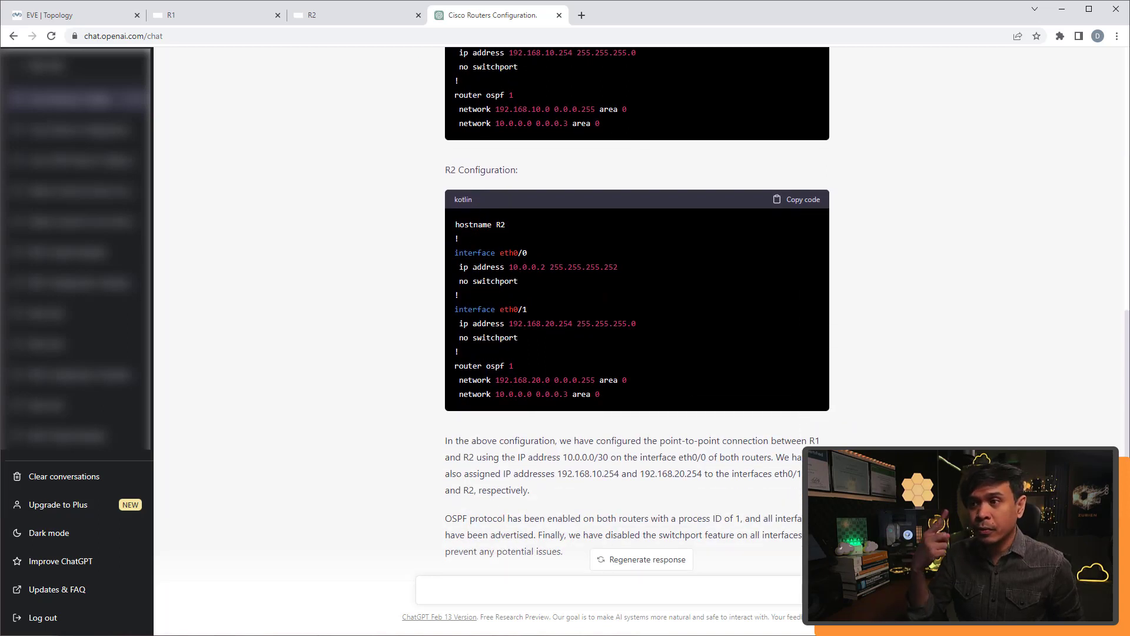
scroll(525, 434, down, 1)
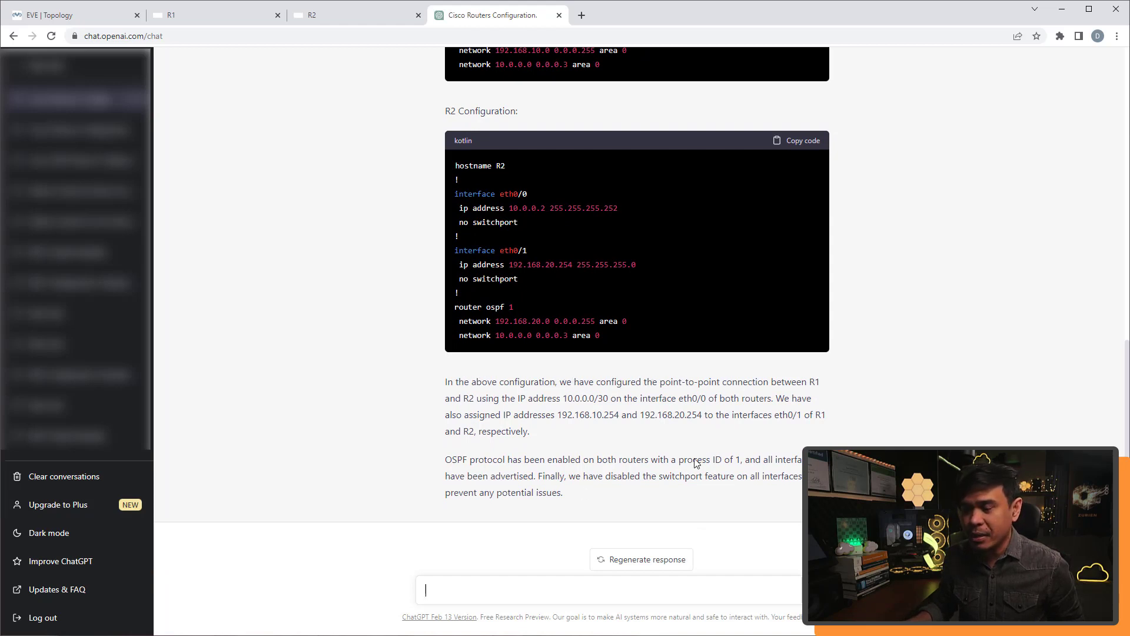
scroll(641, 429, up, 2)
scroll(641, 429, down, 2)
scroll(639, 426, up, 8)
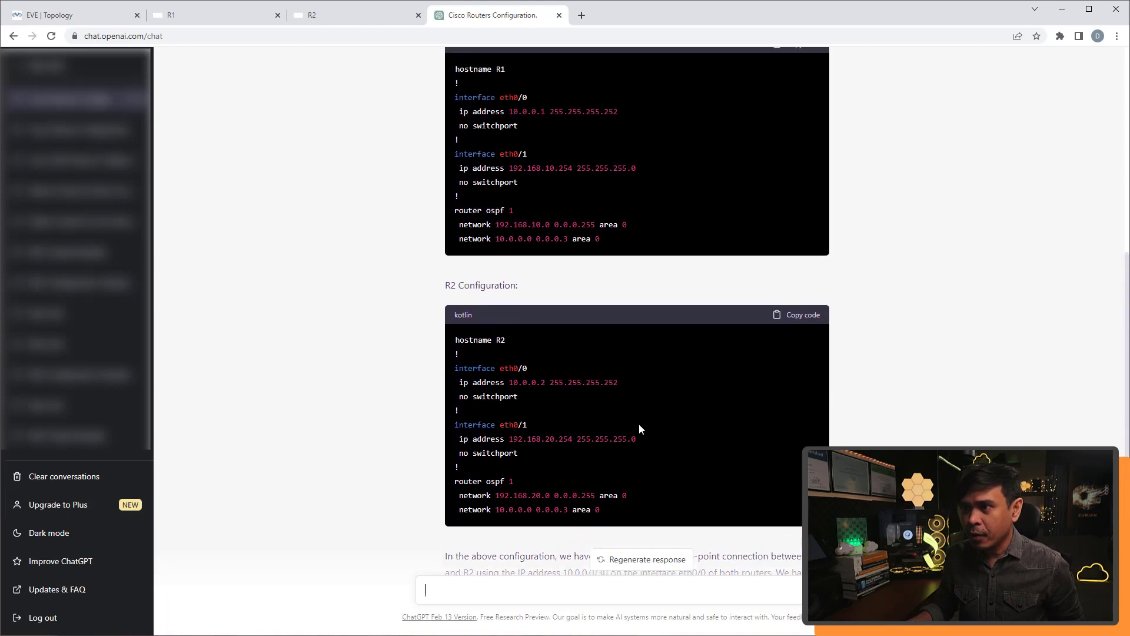
scroll(638, 423, down, 4)
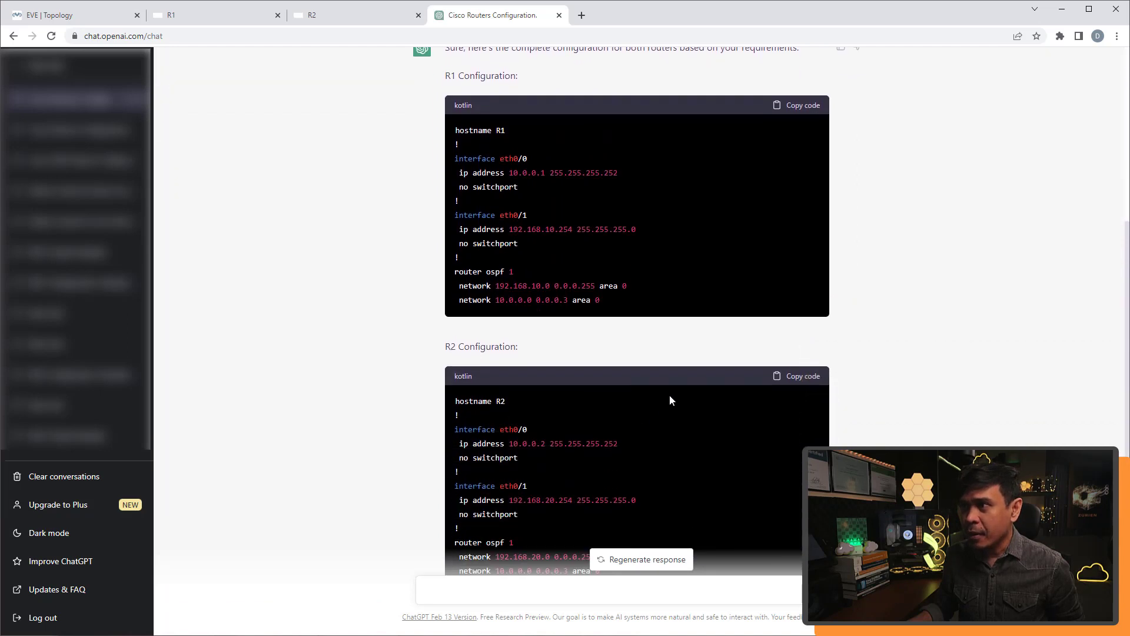
- Copy the generated R1 configuration and enter configuration mode on the R1 console with en and conf, accepting terminal
click(799, 106)
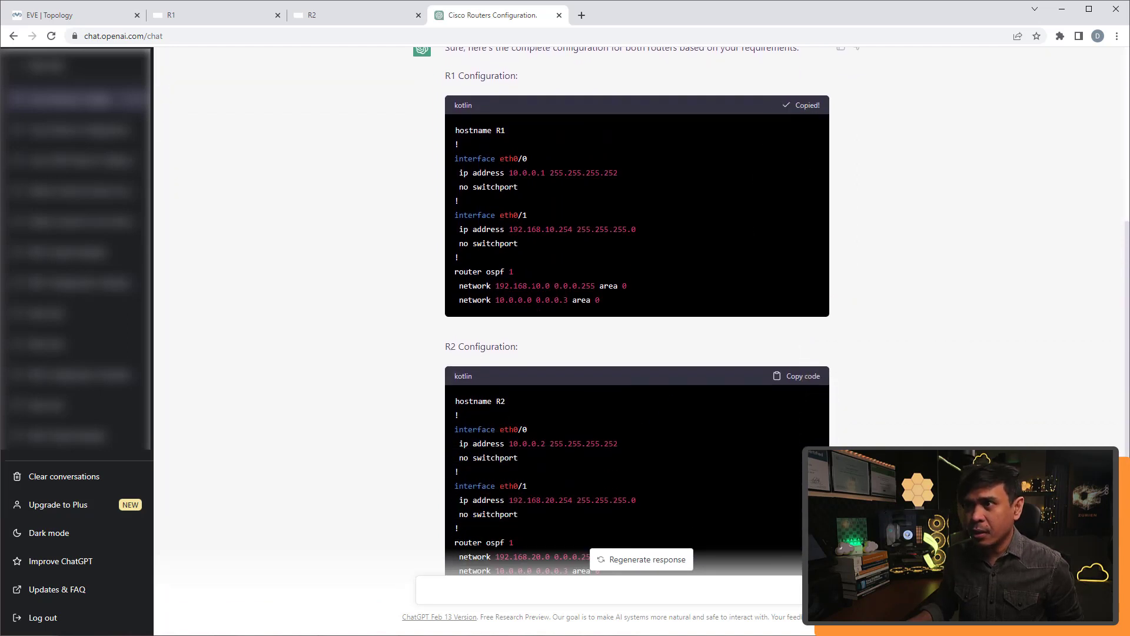
click(223, 15)
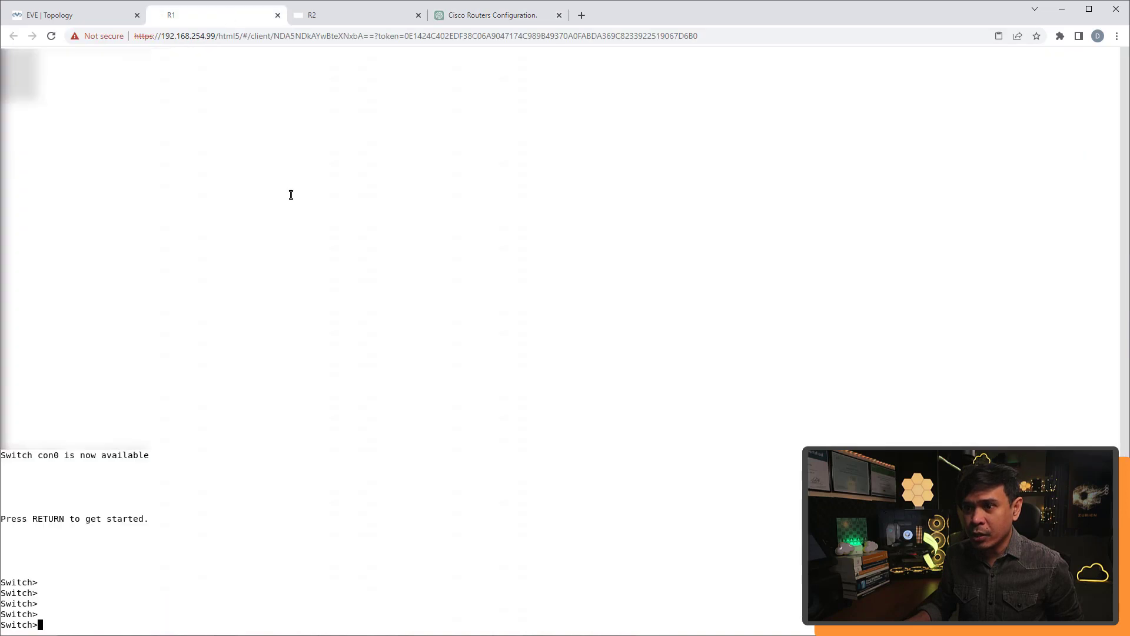
text(en)
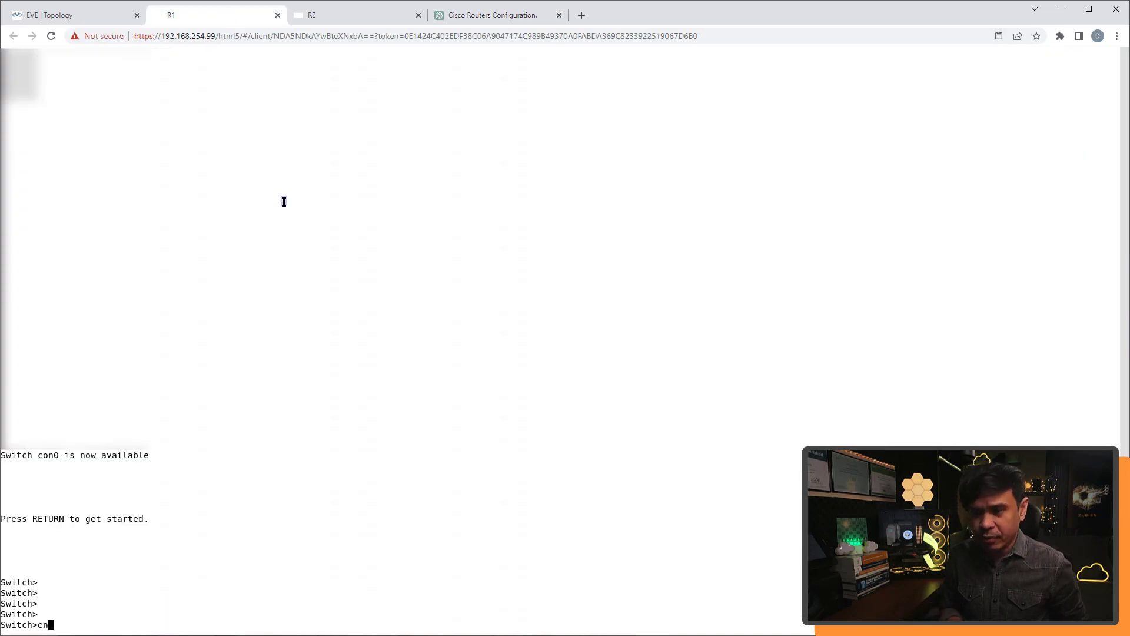
key(Return)
text(conf)
key(Return)
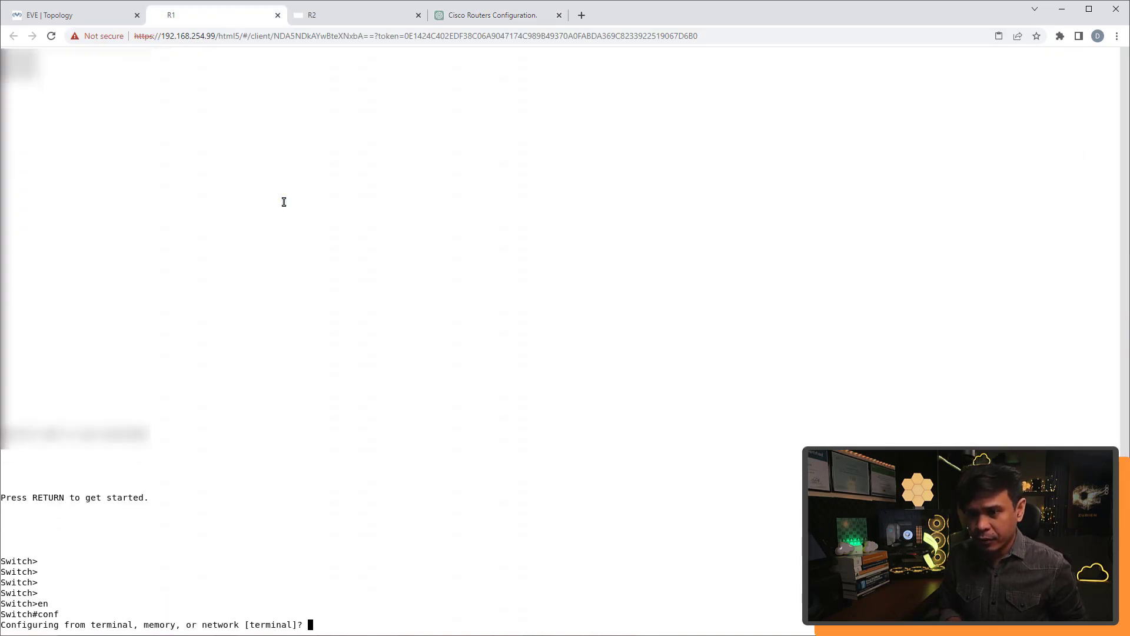
key(Return)
key(Return)
key(Return)
key(Return)
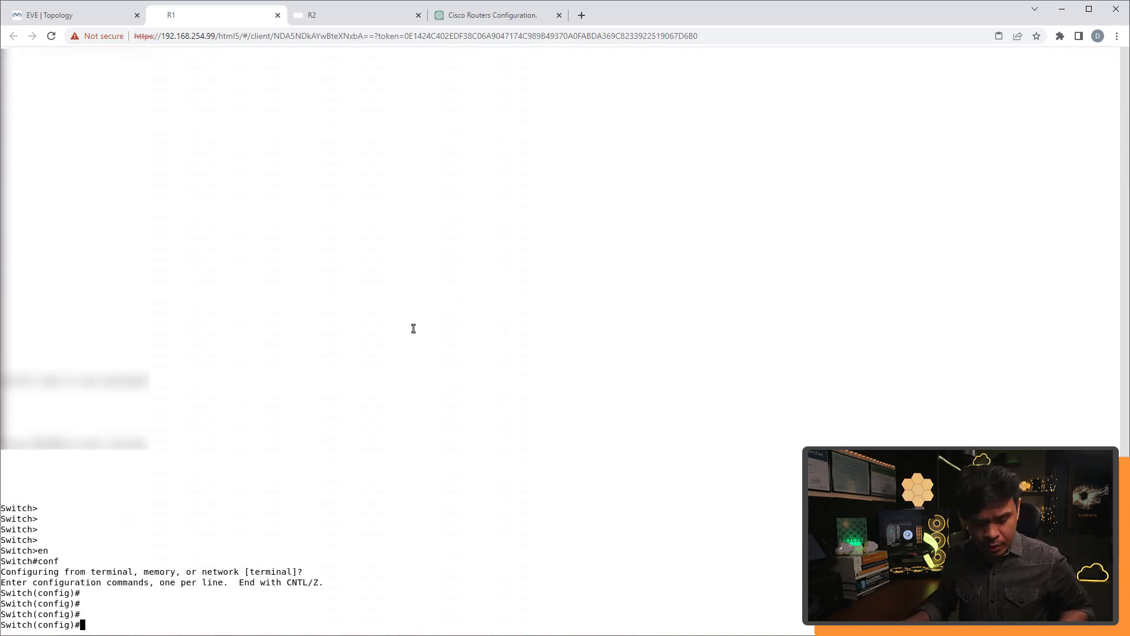
- Copy ChatGPT's R1 configuration again, place it in the R1 console's clipboard and paste it at the configuration prompt
key(ctrl+alt+shift)
click(158, 215)
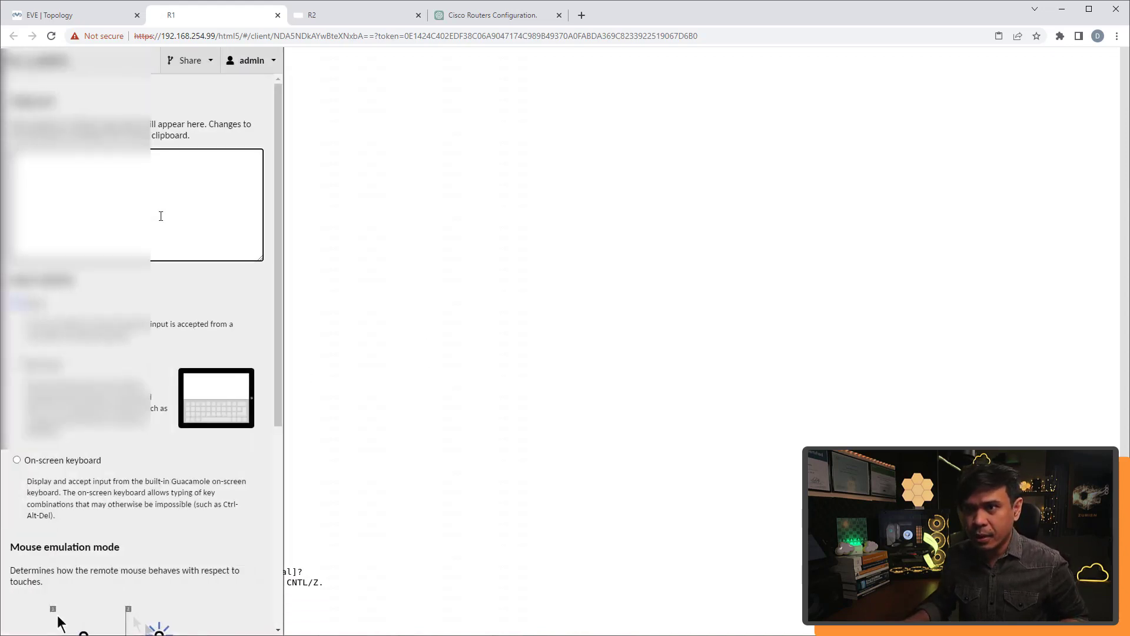
right_click(160, 216)
click(487, 18)
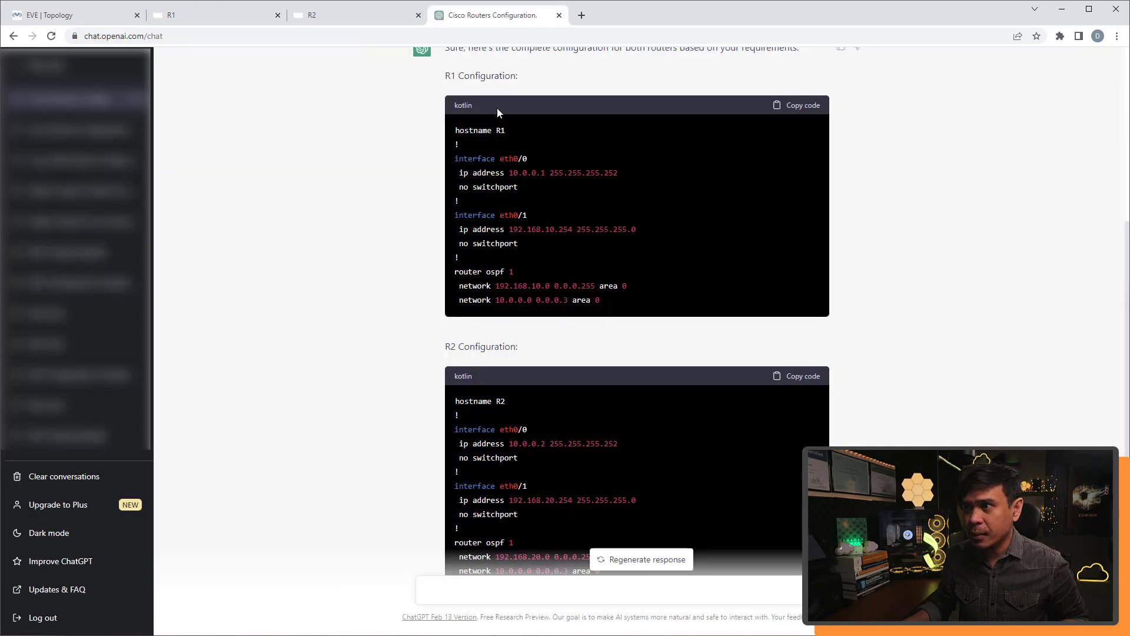
click(792, 105)
click(206, 13)
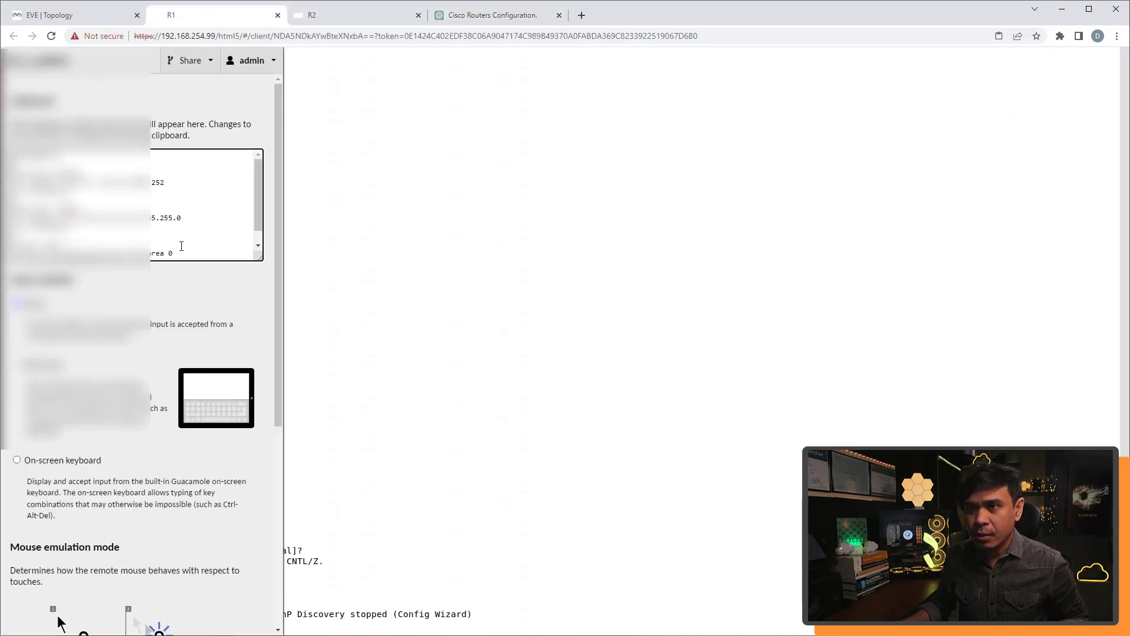
scroll(181, 246, down, 1)
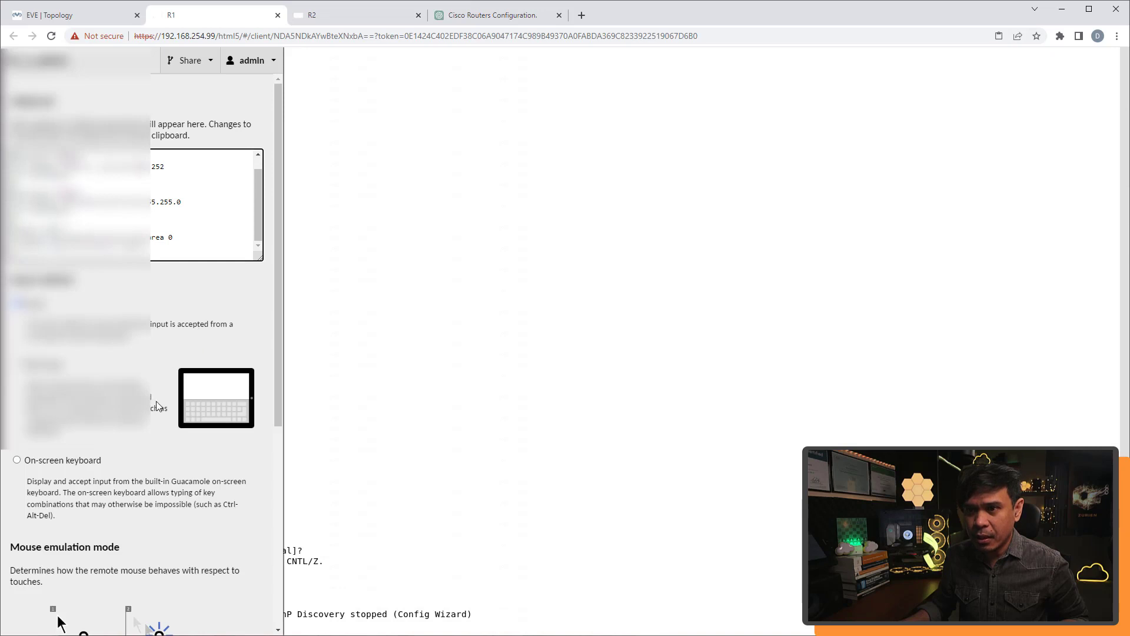
scroll(157, 405, down, 4)
key(ctrl+alt+shift)
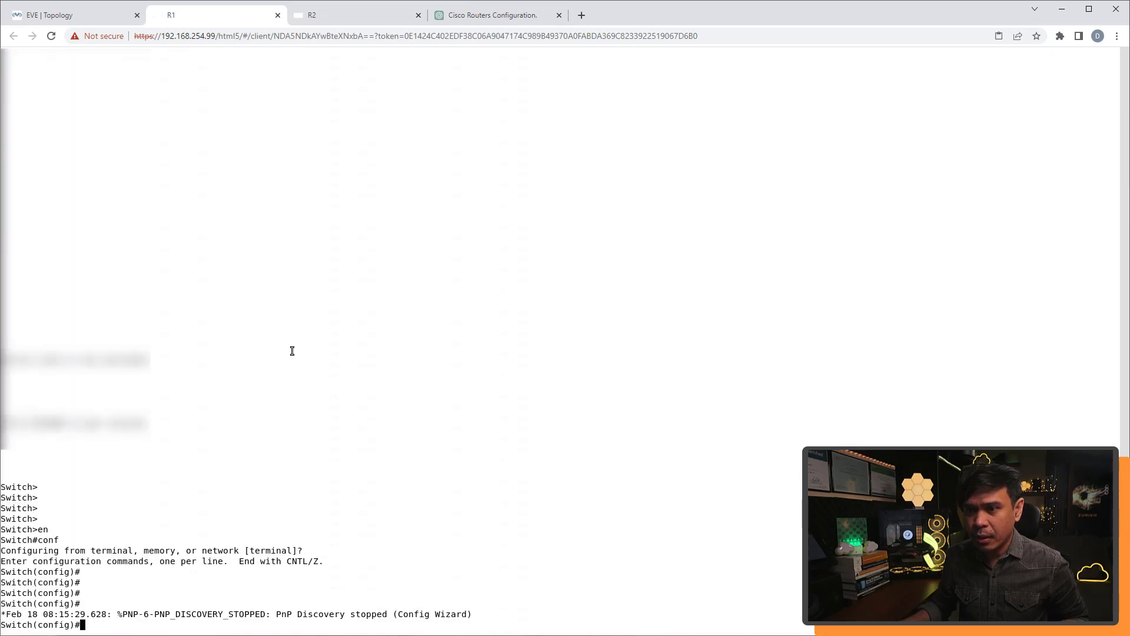
key(ctrl+shift+v)
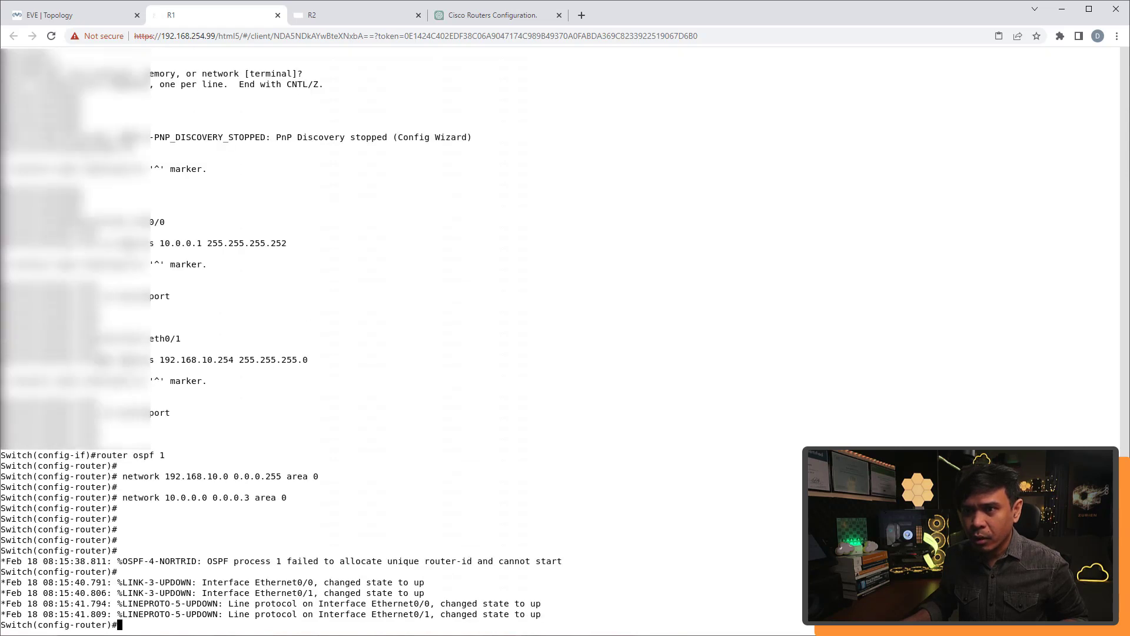
drag(103, 360, 267, 361)
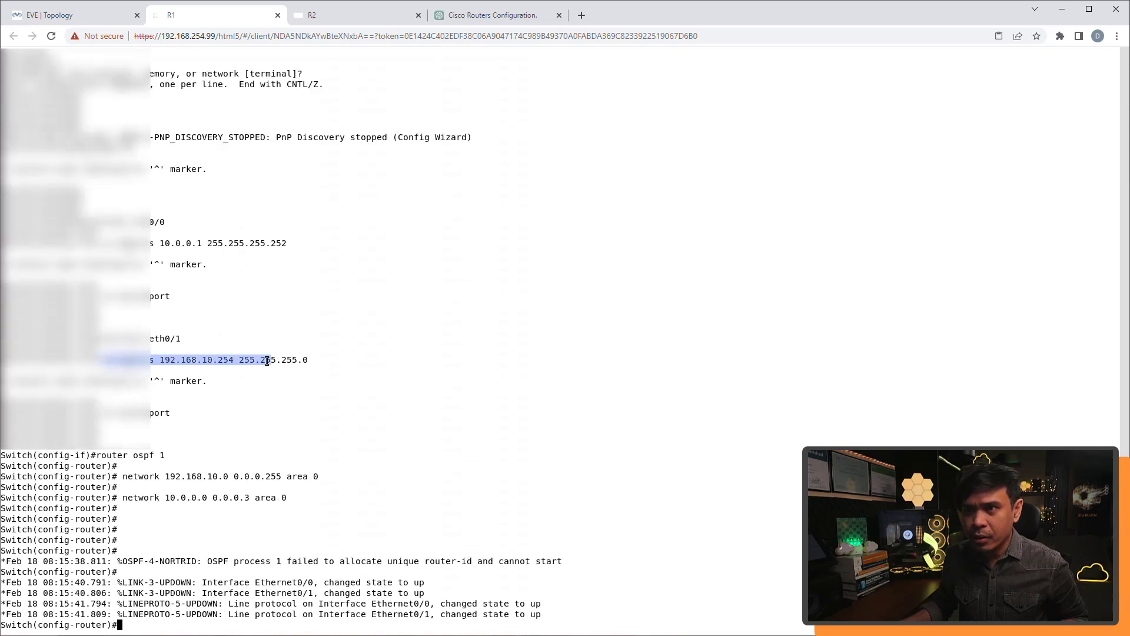
- Compare the ip address and no switchport lines on the R1 console with their order in ChatGPT's R1 configuration
click(447, 16)
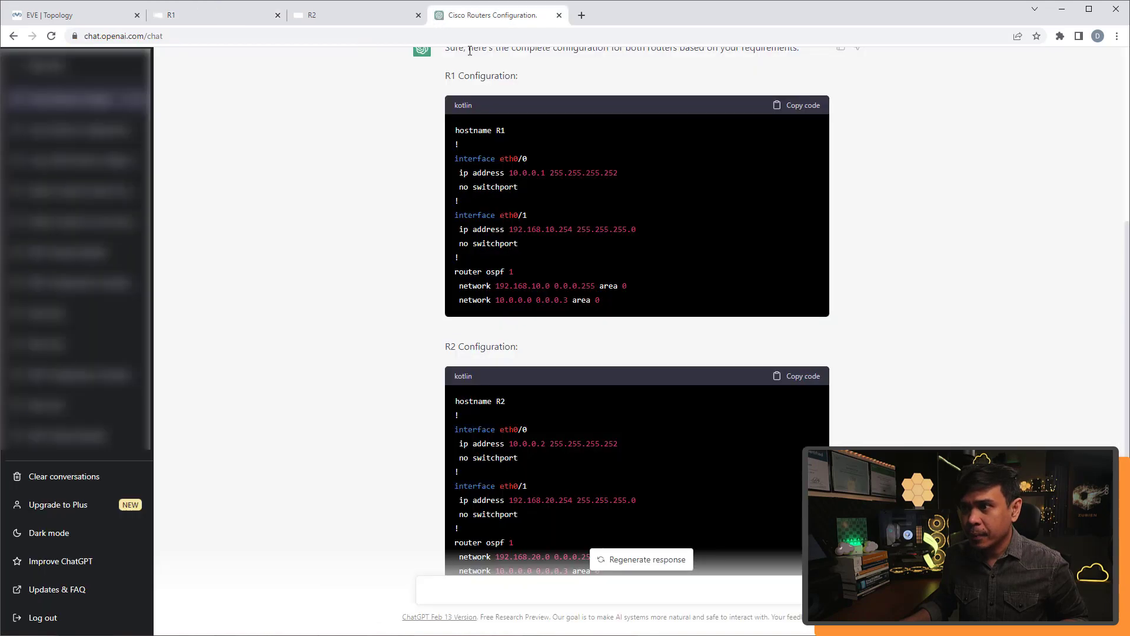
click(227, 10)
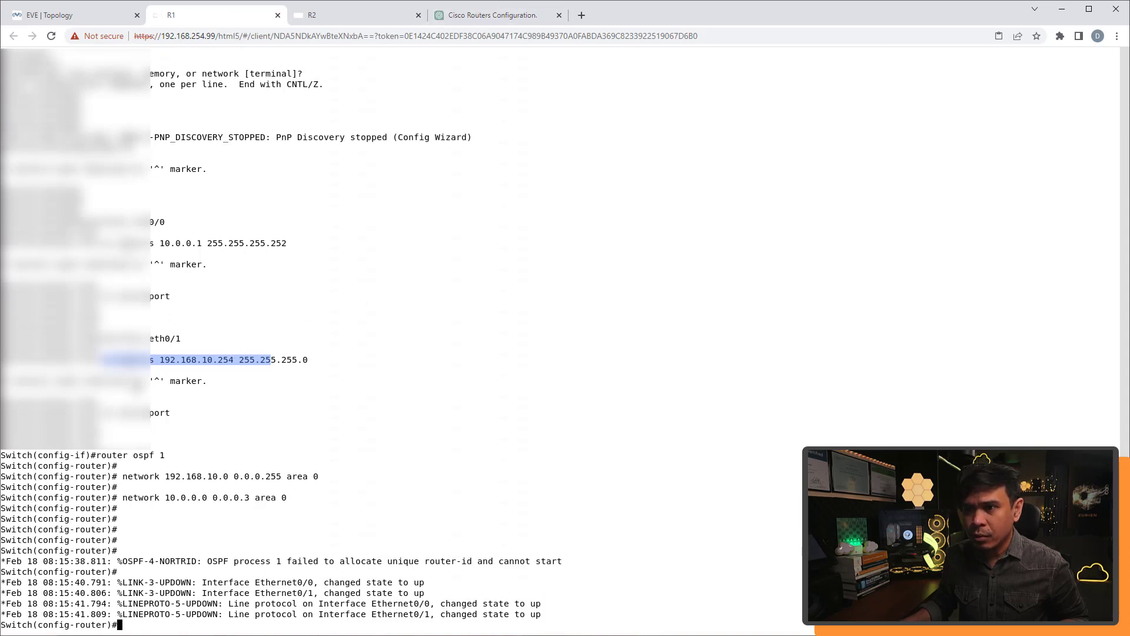
drag(101, 296, 173, 296)
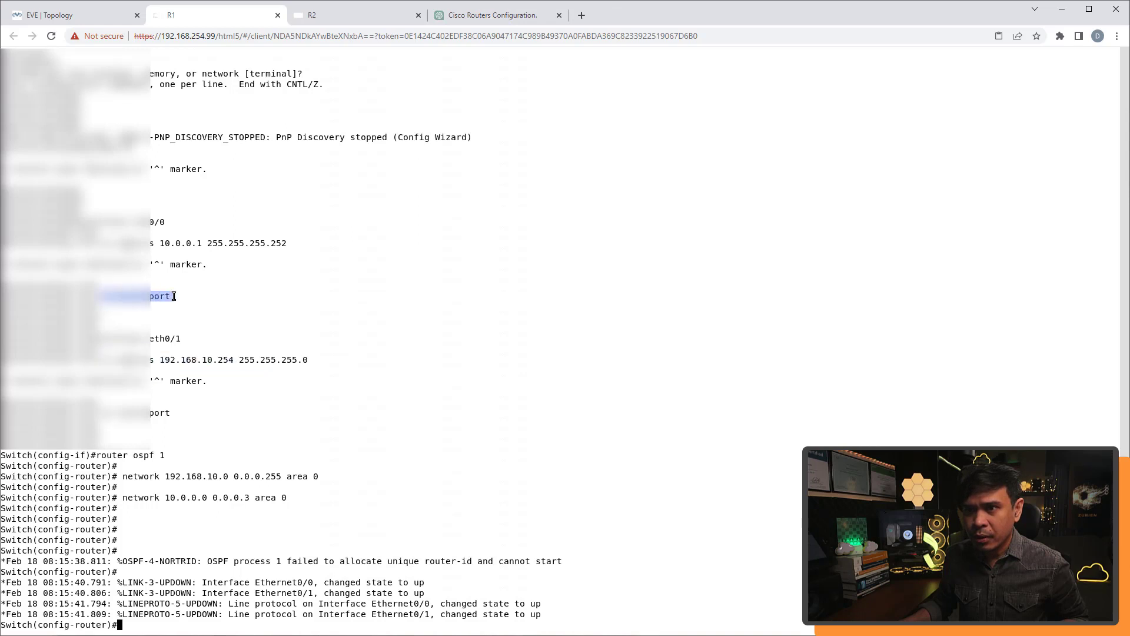
drag(106, 360, 166, 361)
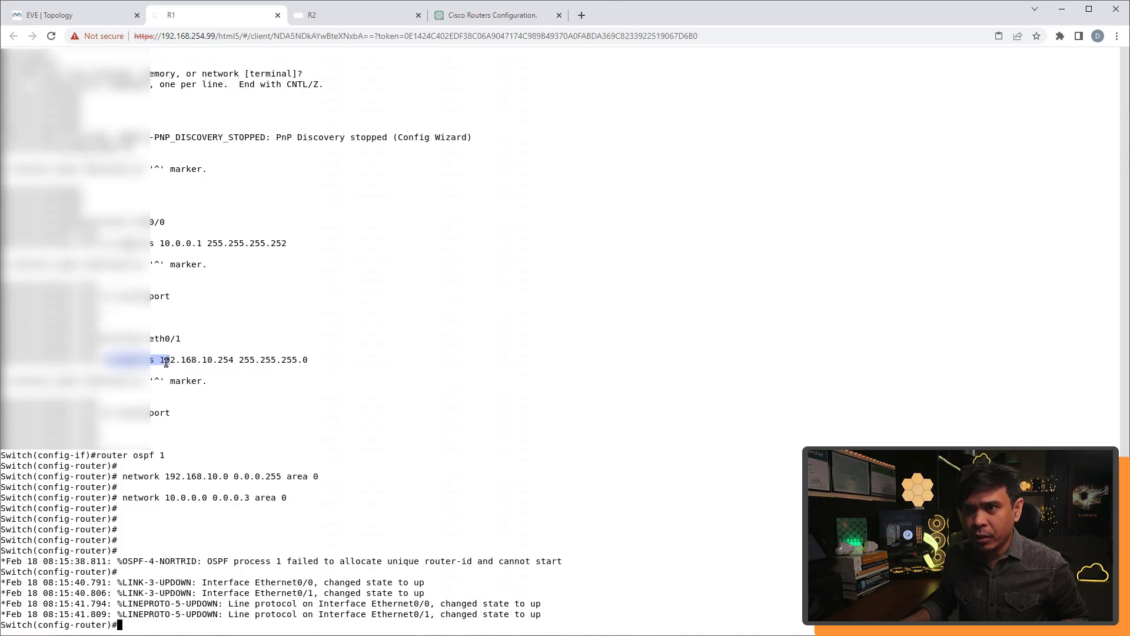
drag(106, 301, 376, 251)
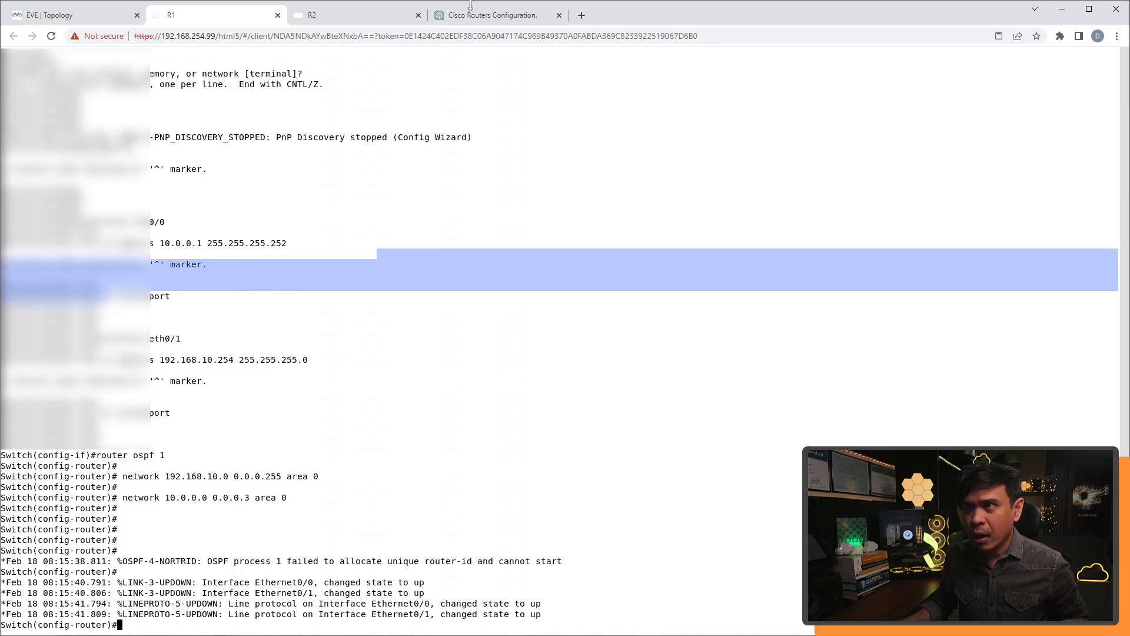
click(471, 13)
drag(459, 243, 520, 247)
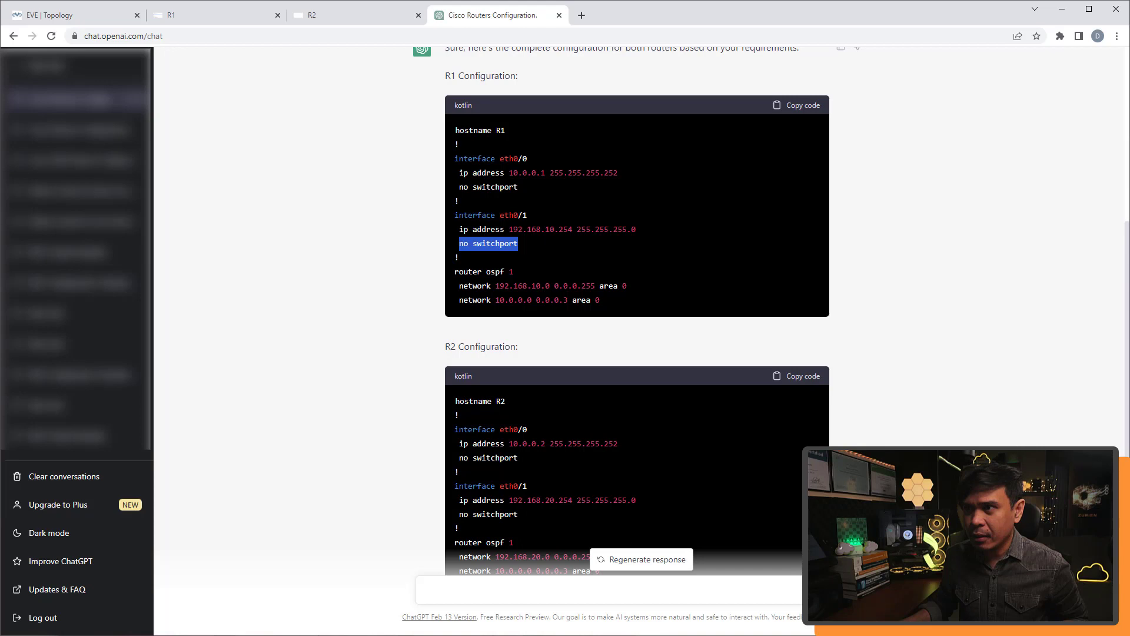
drag(454, 243, 518, 244)
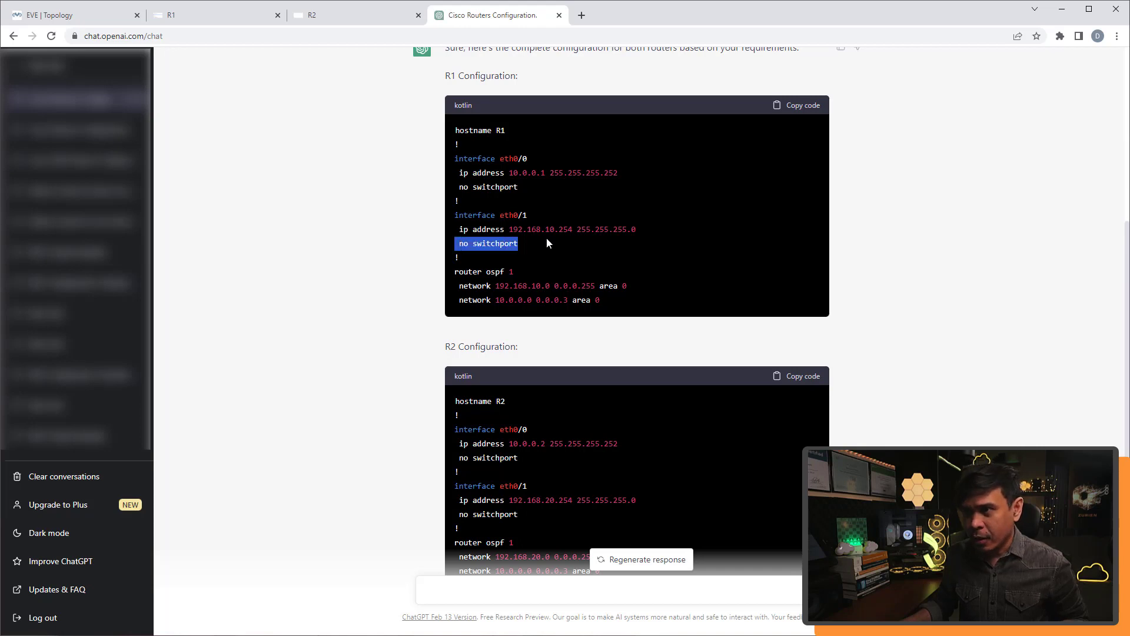
drag(455, 229, 530, 230)
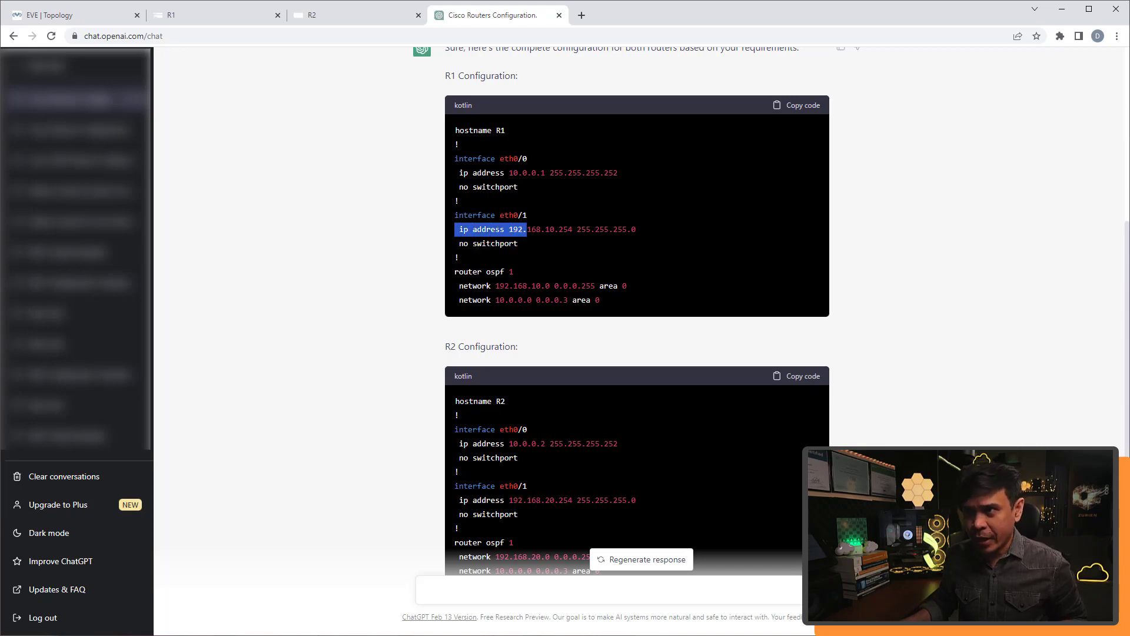
drag(459, 243, 508, 244)
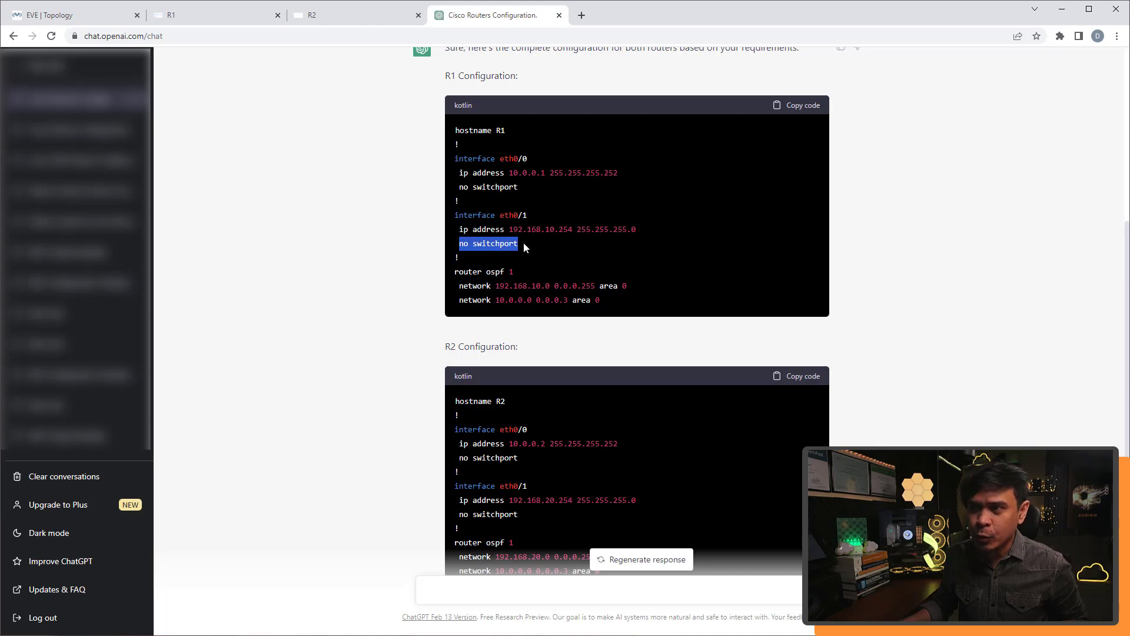
drag(454, 229, 635, 230)
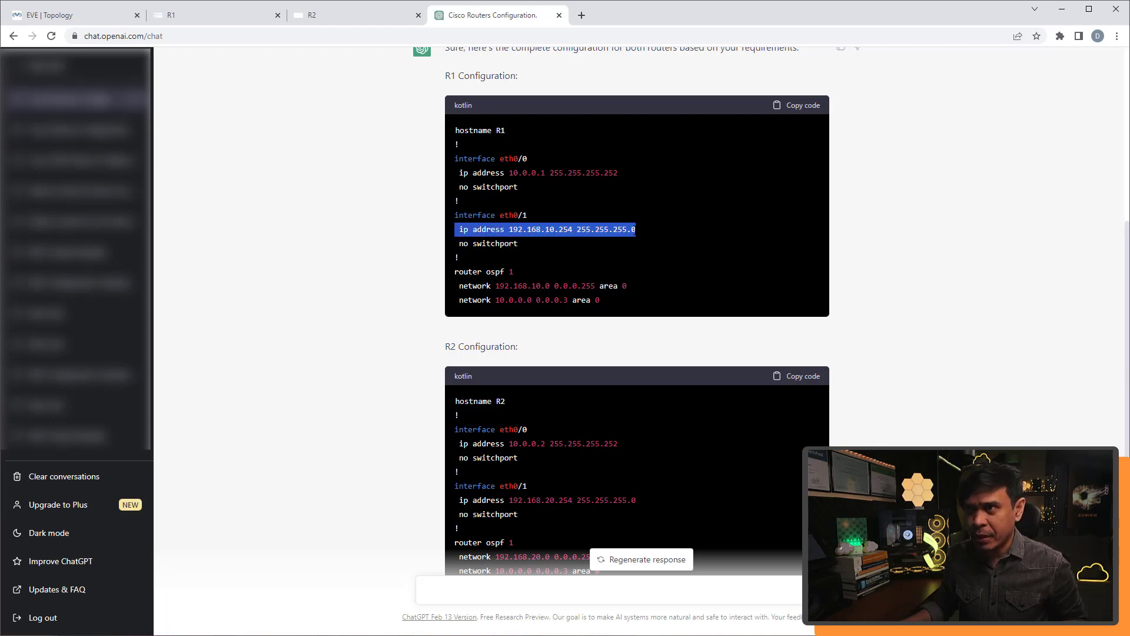
- Clear the stray console text from R1's remote clipboard and replace it with ChatGPT's R1 configuration
click(214, 17)
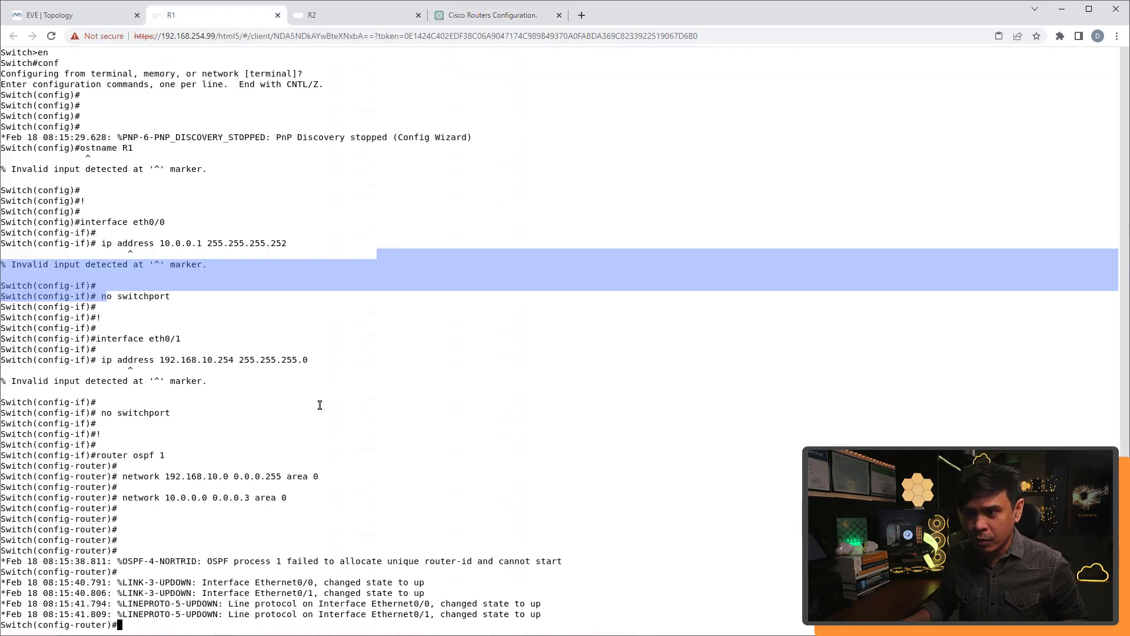
right_click(320, 405)
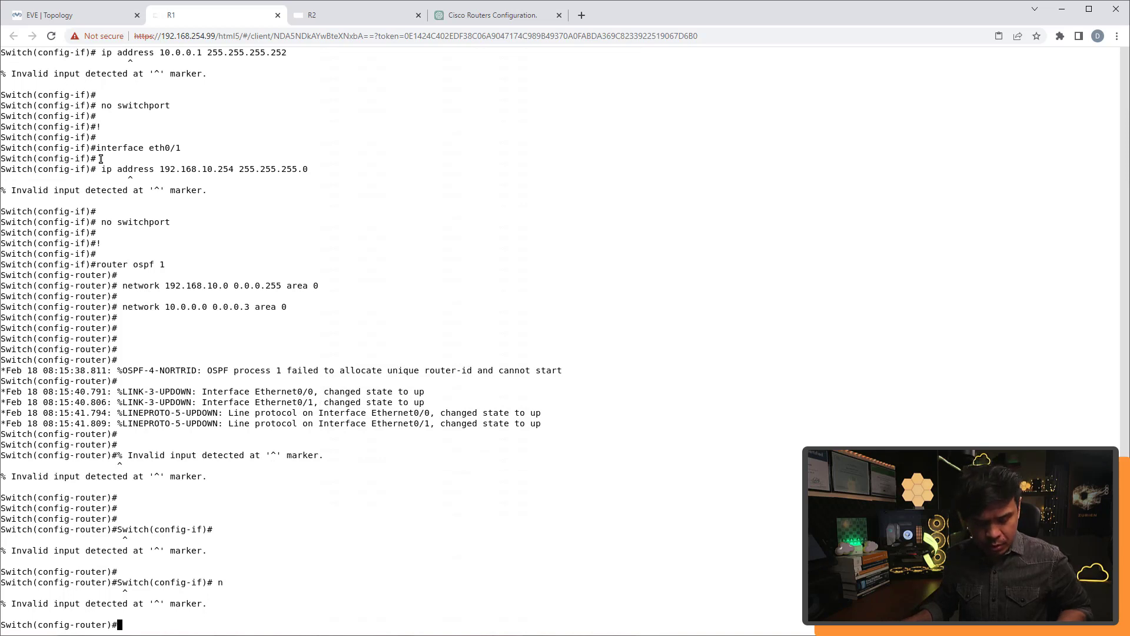
key(ctrl+alt+shift)
key(ctrl+a)
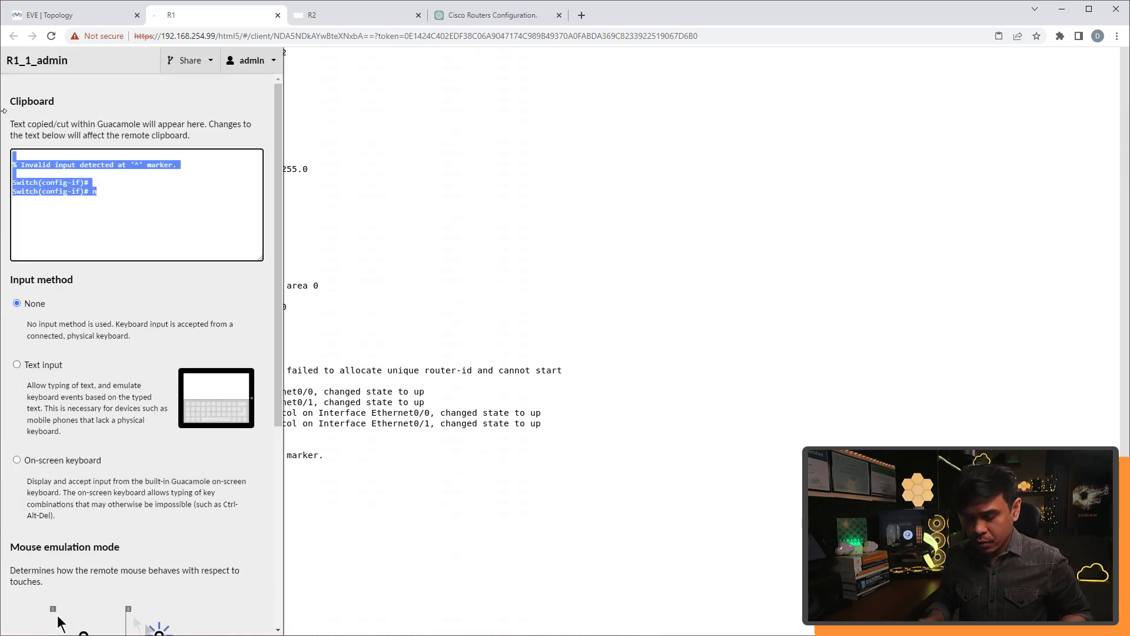
key(BackSpace)
click(496, 17)
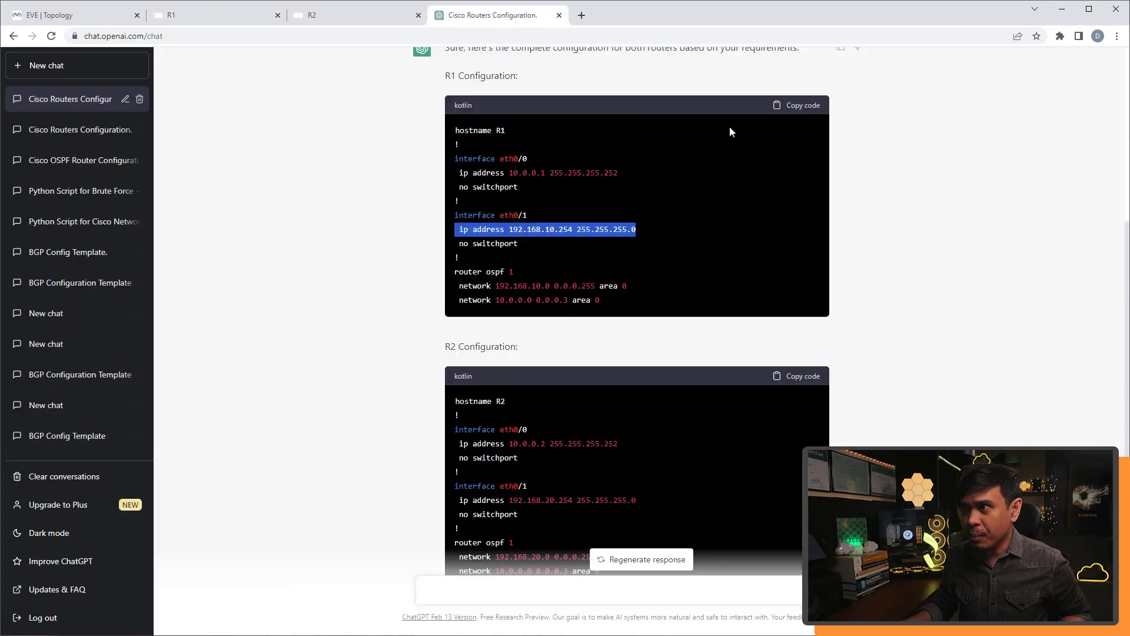
click(793, 109)
click(116, 16)
click(166, 17)
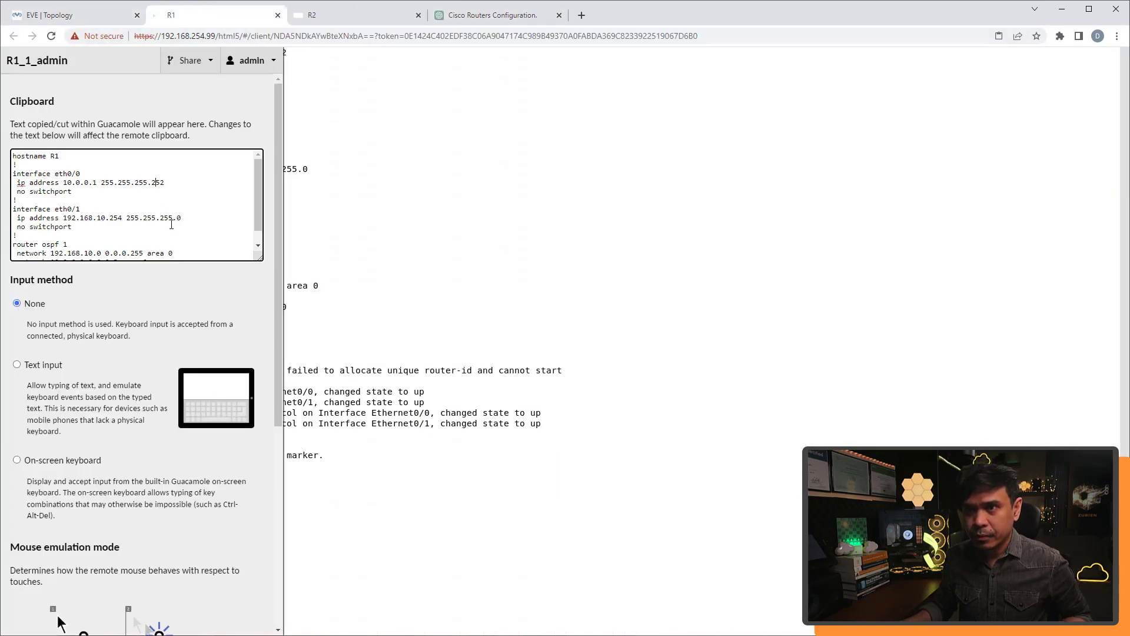
- Check the clipboard's configuration text and paste it again at the R1 console's configuration prompt
scroll(171, 224, down, 1)
scroll(157, 510, down, 3)
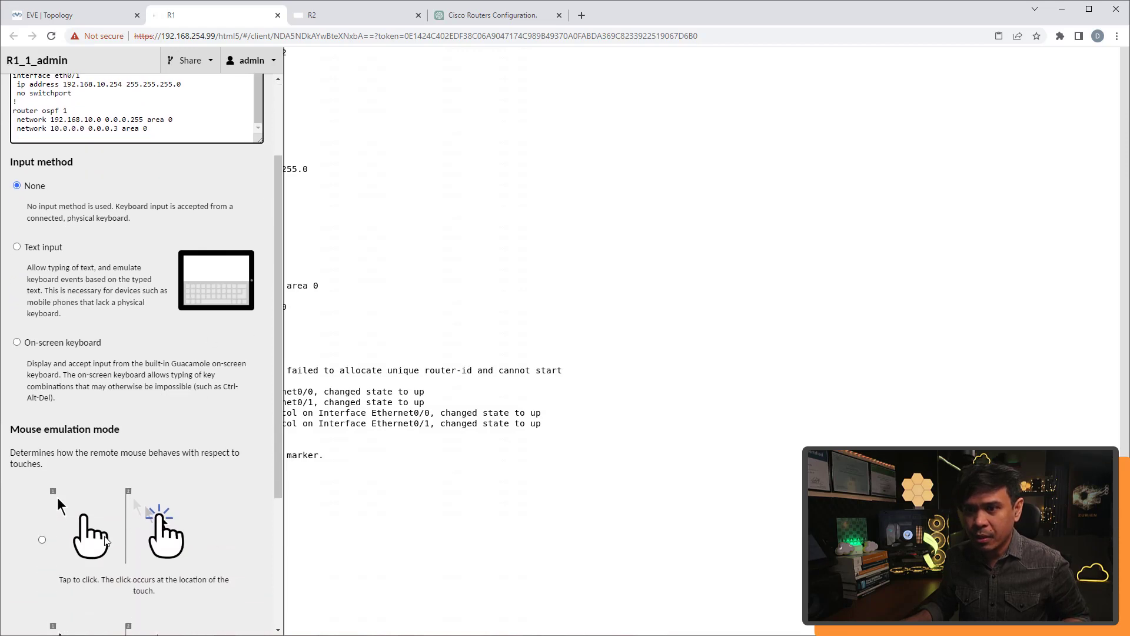
key(ctrl+alt+shift)
text(hostname R1 ! interface eth0/0  ip address 10.0.0.1 255.255.255.252  no switchport ! interface eth0/1  ip address 192.168.10.254 255.255.255.0  no switchport ! router ospf 1  network 192.168.10.0 0.0.0.255 area 0  network 10.0.0.0 0.0.0.3 area 0)
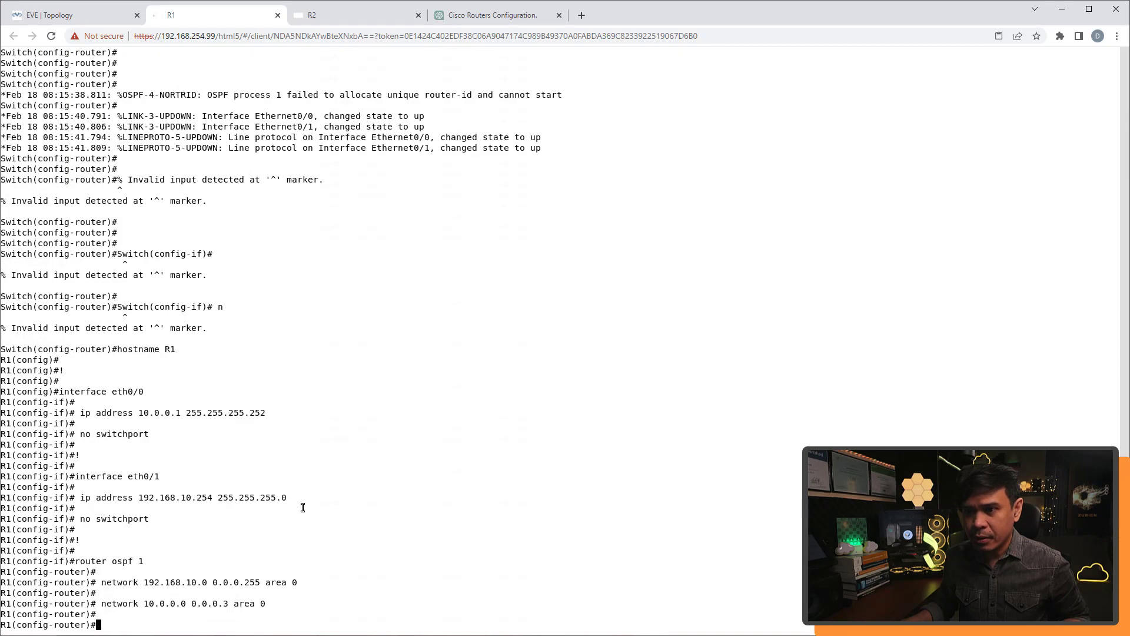
key(Return)
key(Return)
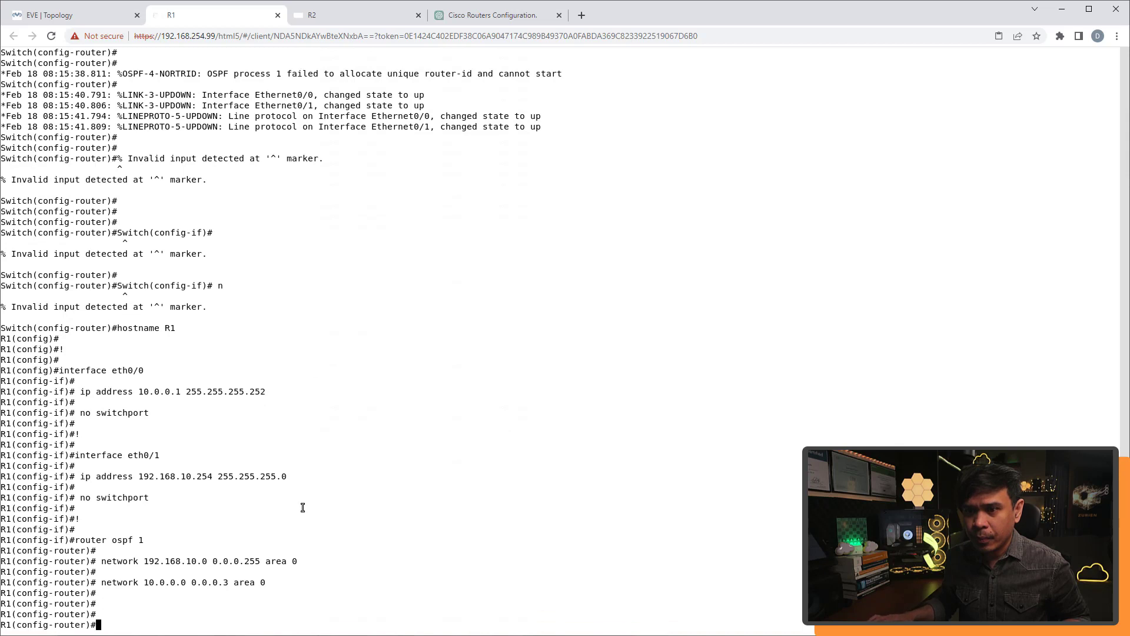
key(Return)
key(Return)
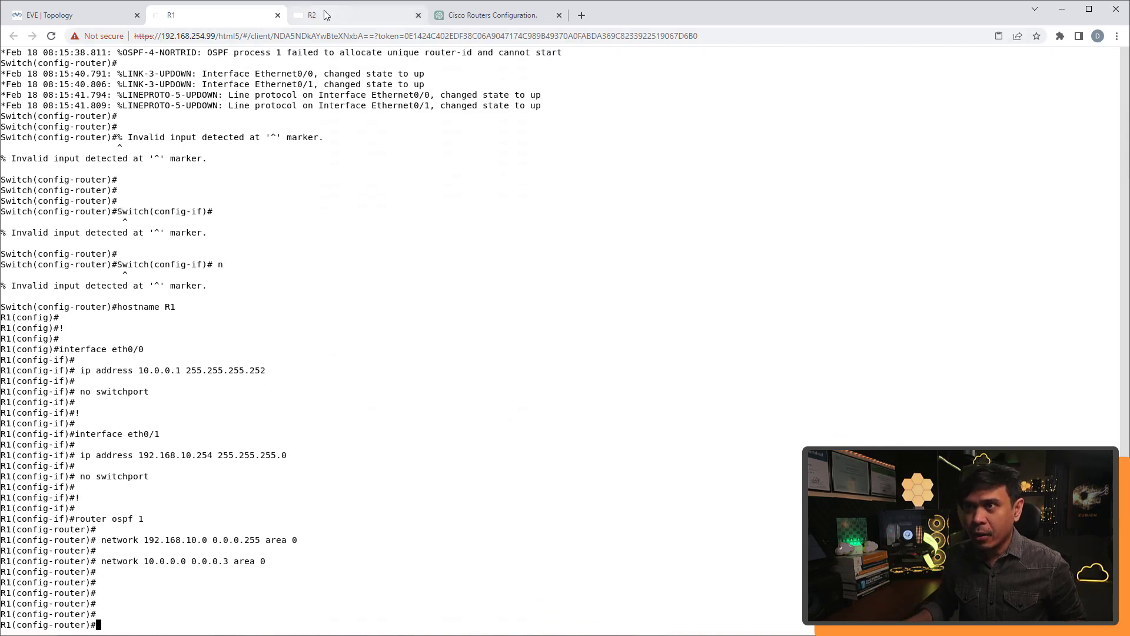
- Enter configuration mode on the R2 console with en and conf t
click(325, 14)
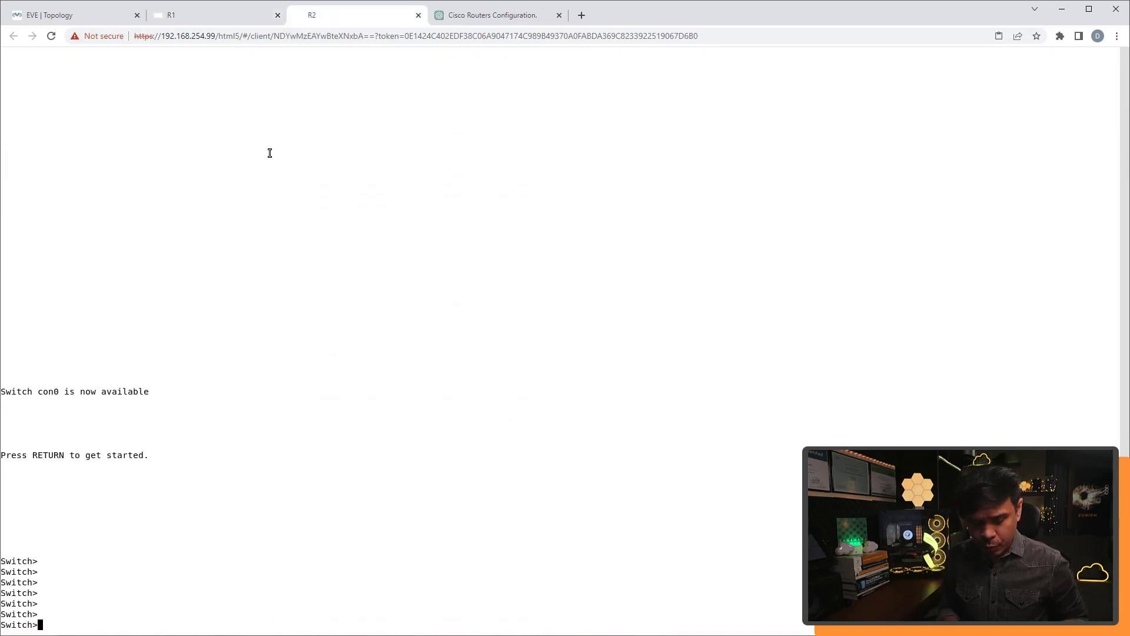
text(en)
key(Return)
text(conf t)
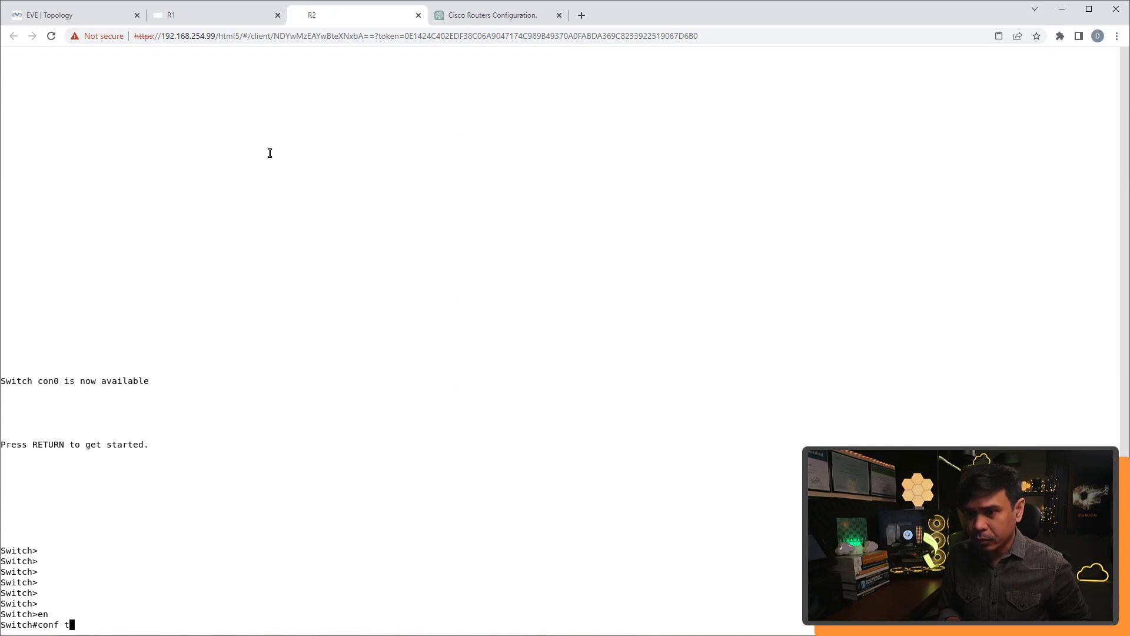
key(Return)
key(Return)
- Copy ChatGPT's R2 configuration, place it in the R2 console's remote clipboard and check the text
key(ctrl+alt+shift)
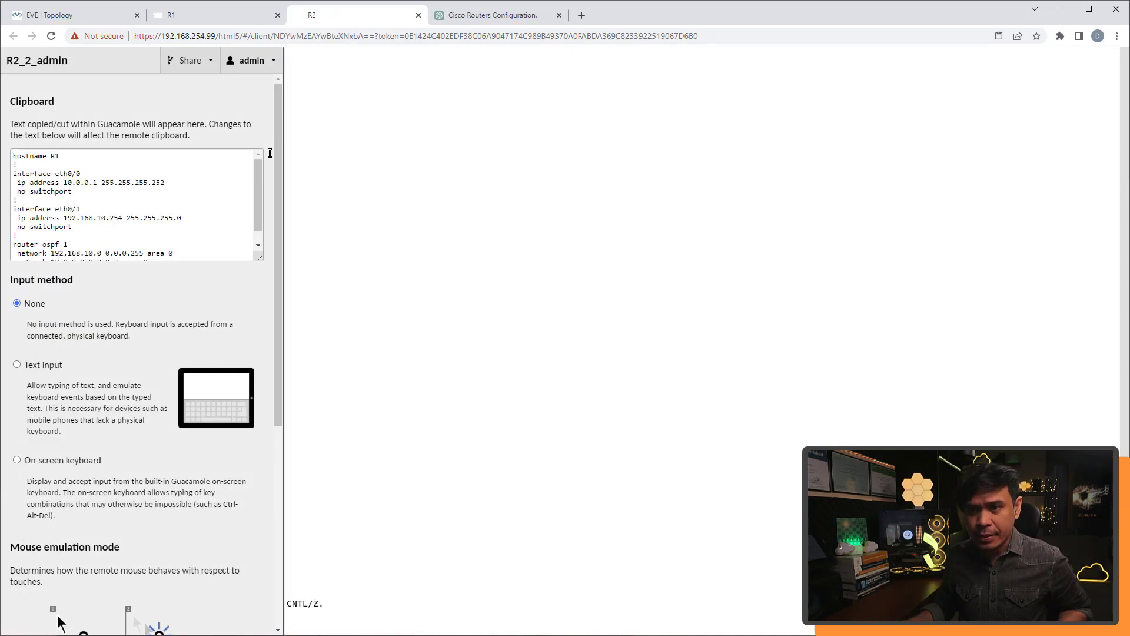
click(492, 15)
scroll(564, 336, down, 2)
scroll(529, 324, down, 1)
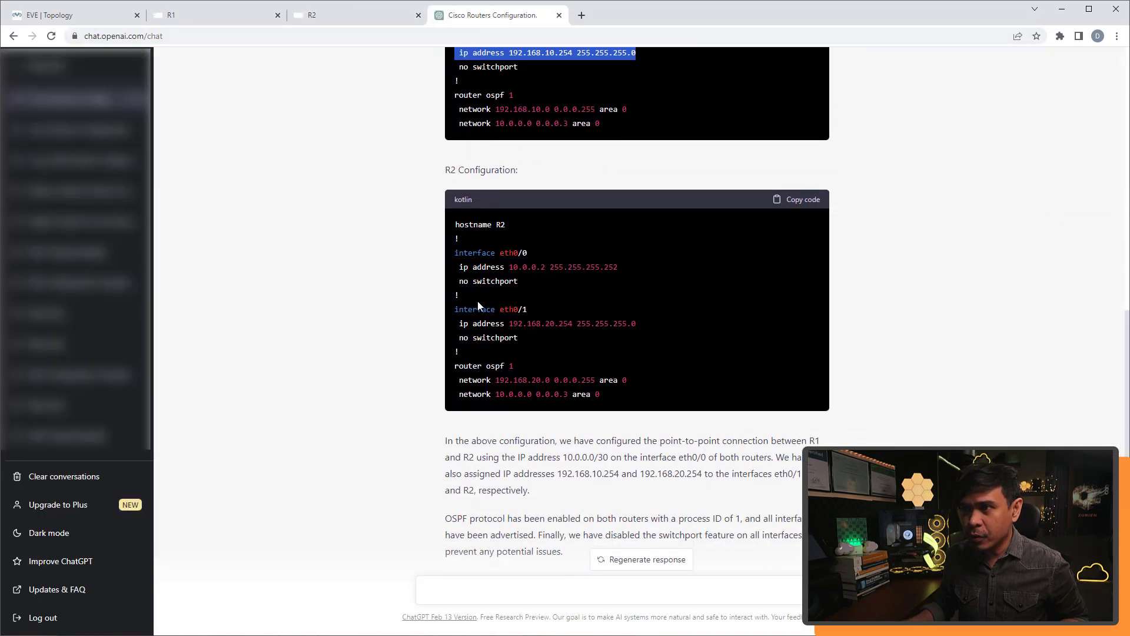
drag(459, 280, 543, 277)
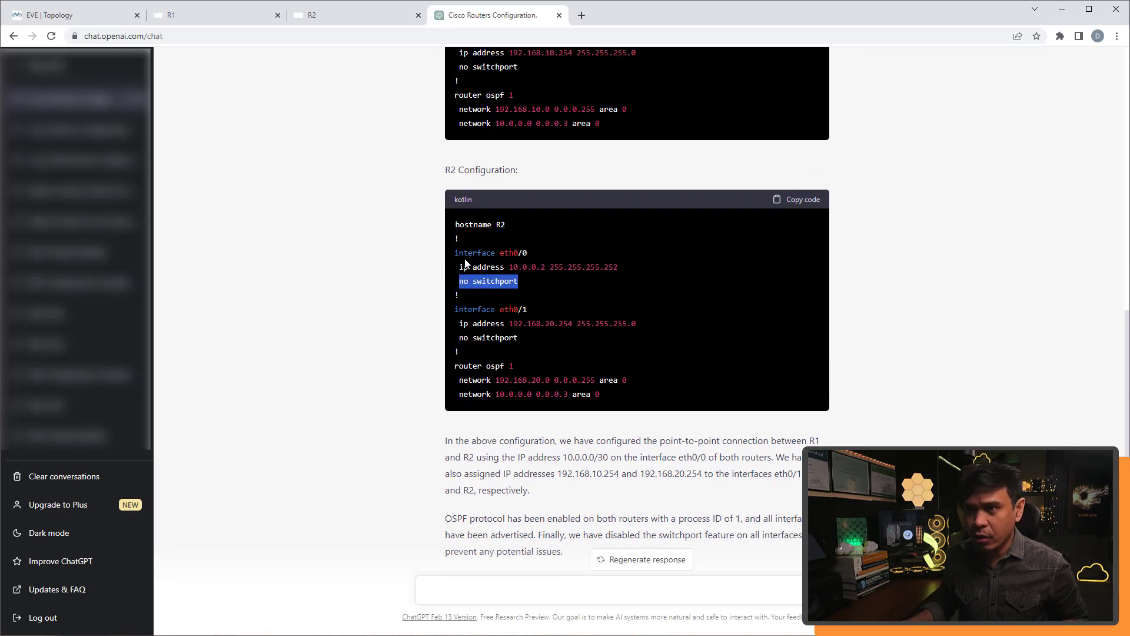
click(799, 202)
click(341, 12)
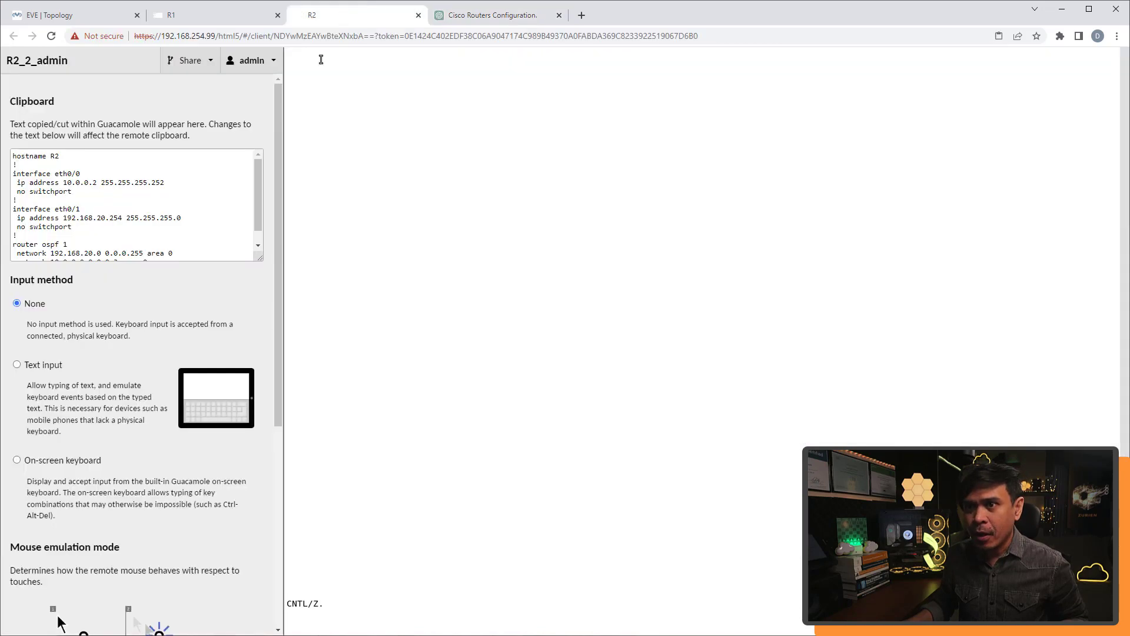
click(165, 207)
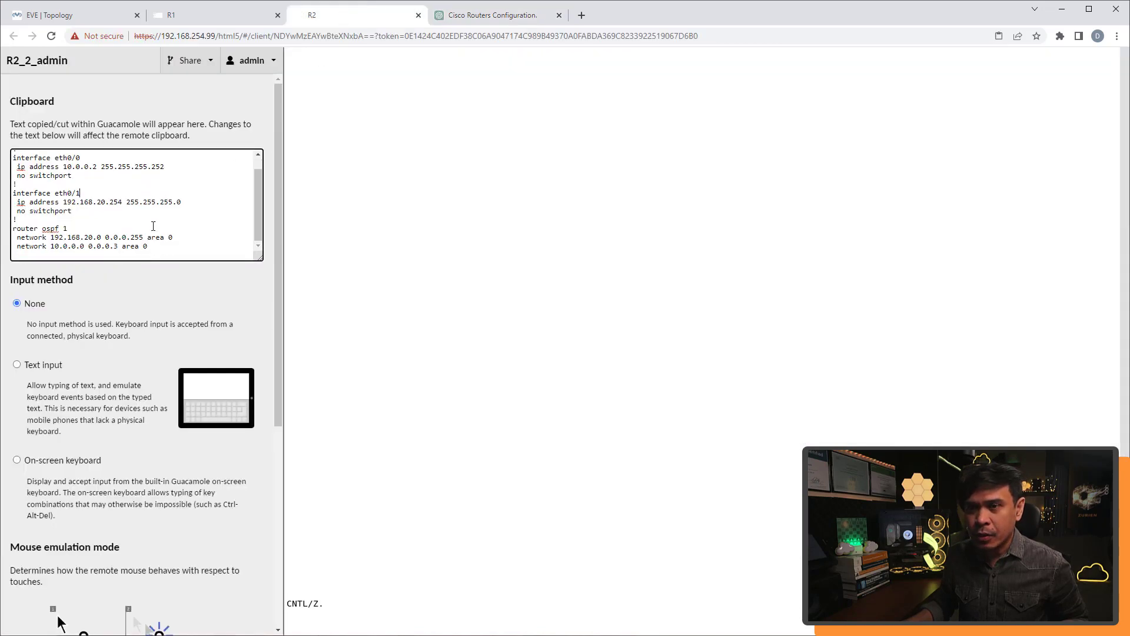
scroll(153, 226, down, 1)
scroll(58, 435, down, 5)
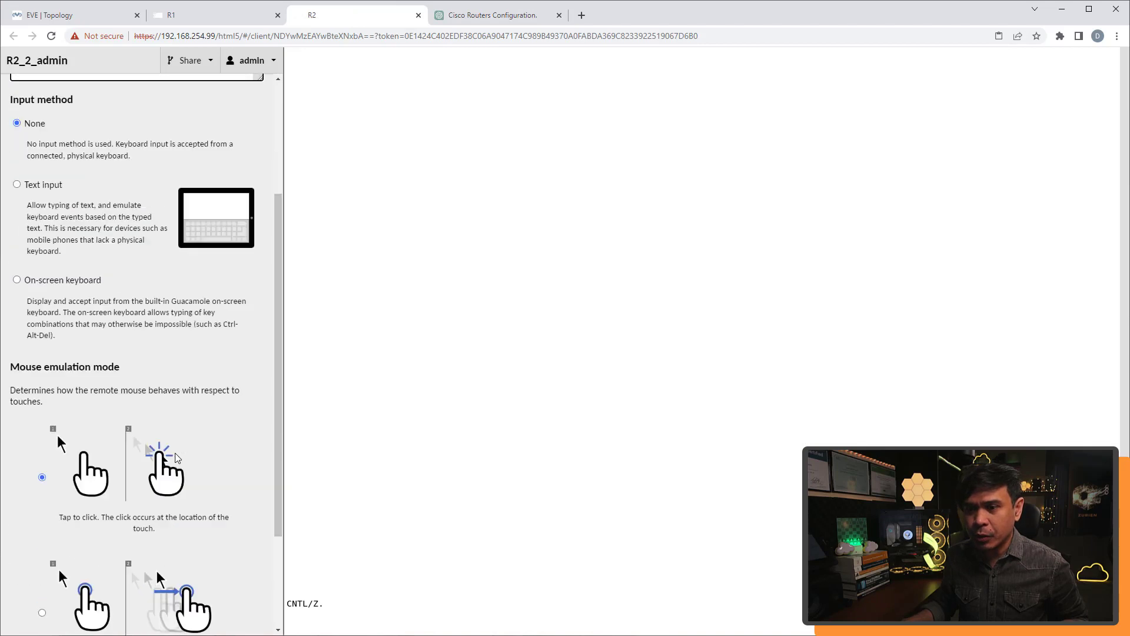
- Paste the R2 configuration twice at the R2 console's configuration prompt so the IP addresses follow no switchport
key(ctrl+alt+shift)
right_click(412, 287)
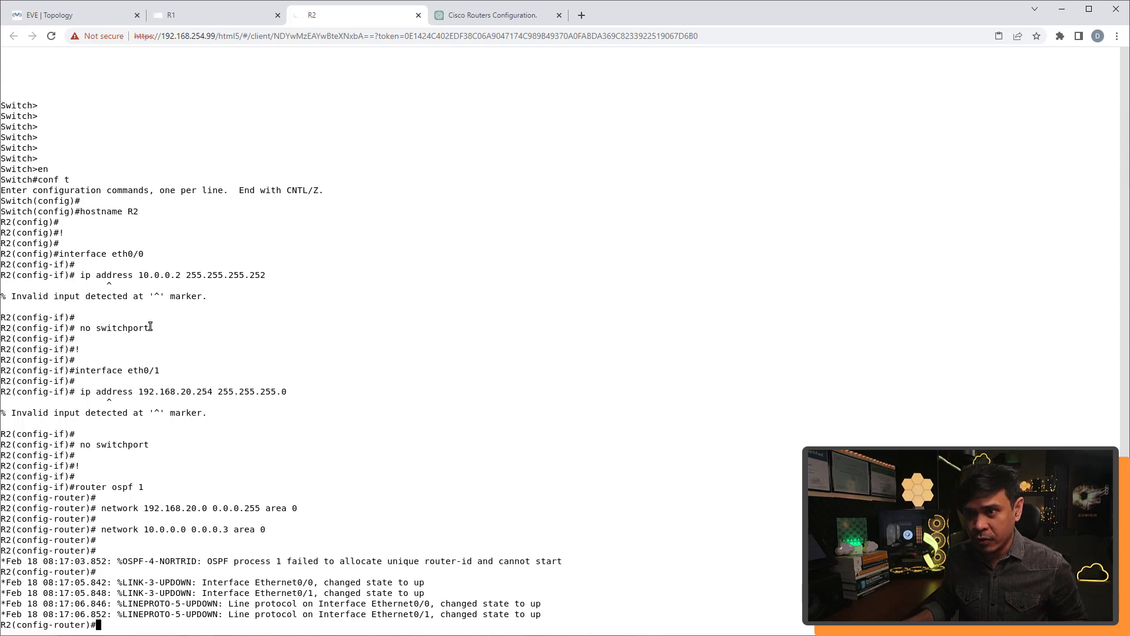
key(ctrl+v)
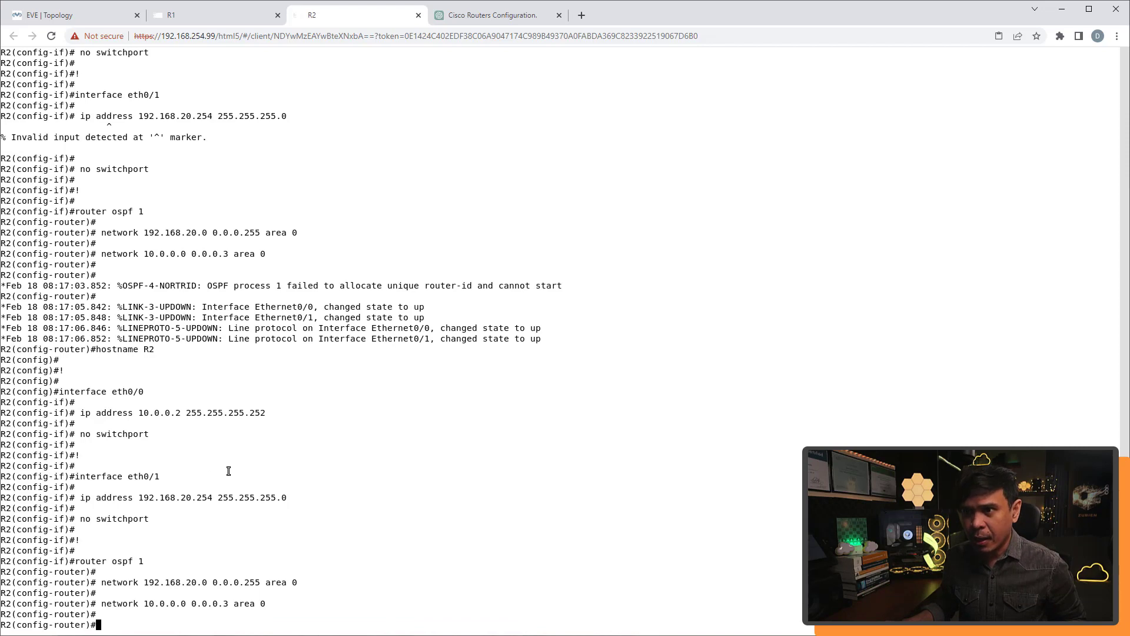
- Try to display R1's routing table with sho ip route from the router configuration prompt
click(265, 16)
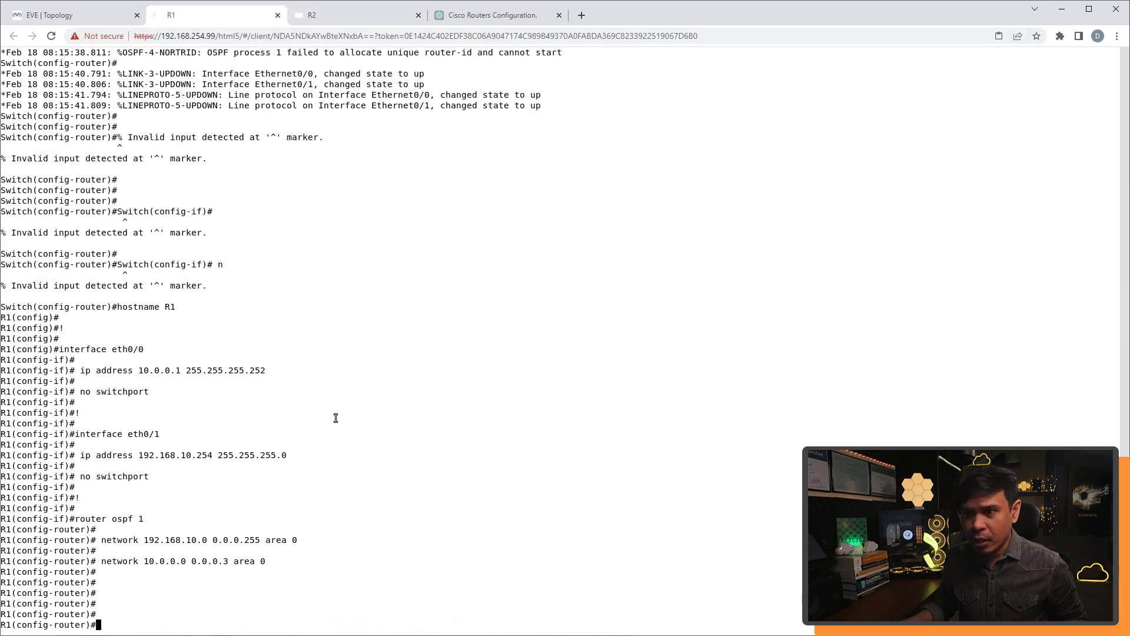
key(Return)
key(Return)
key(Return)
key(Return)
key(Return)
key(Return)
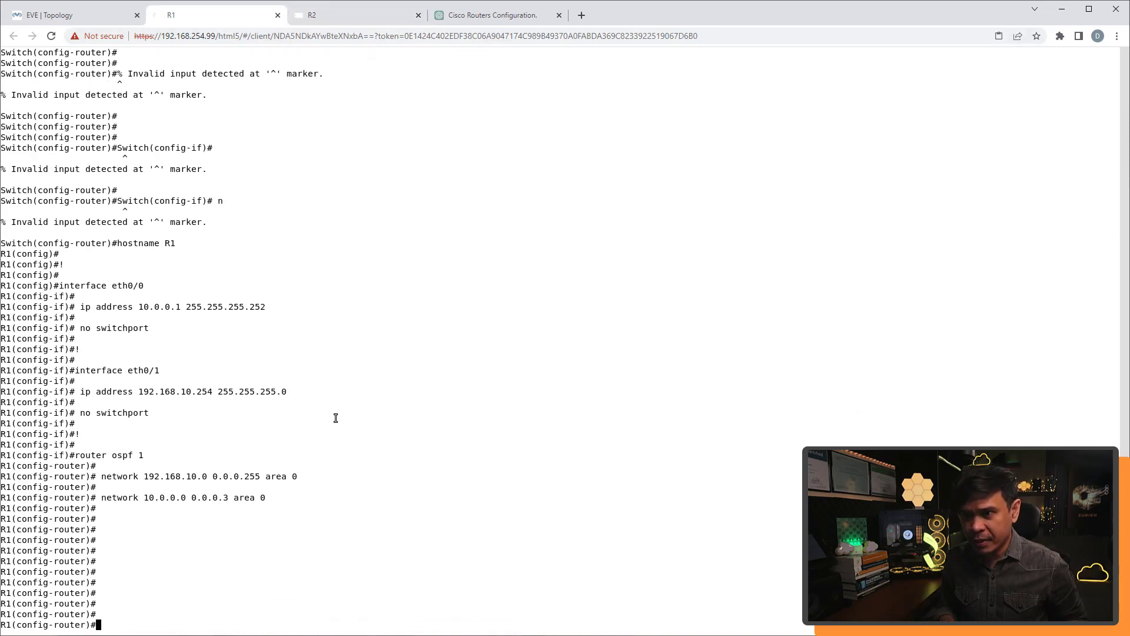
text(sho i)
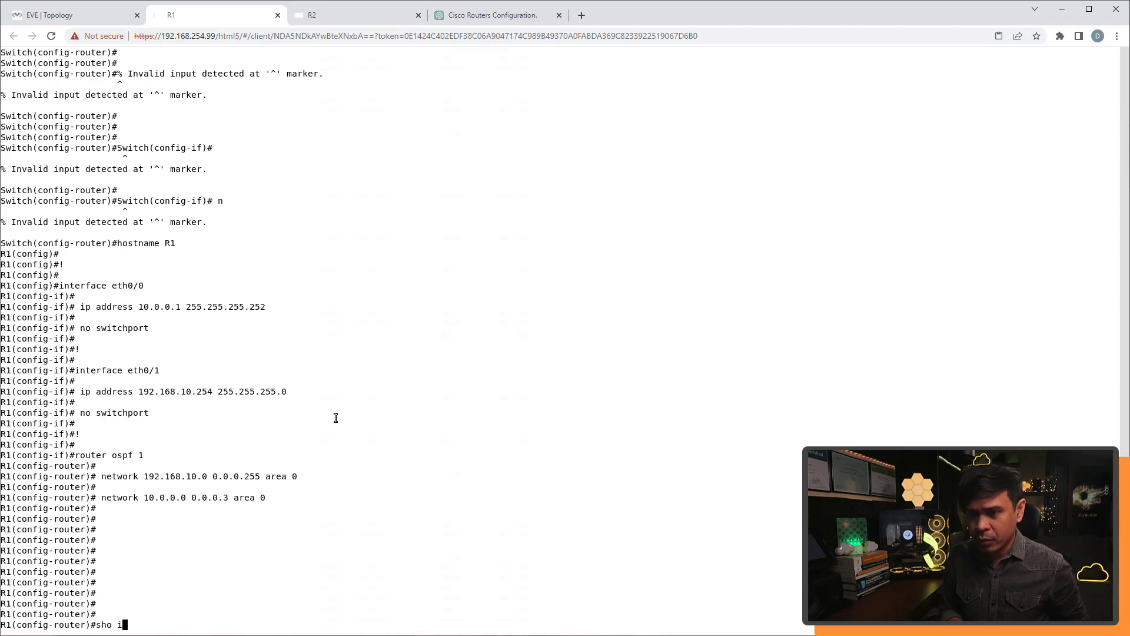
text(p route)
key(Return)
- Display R1's routing table from configuration mode with do sho ip route
text(do sho i)
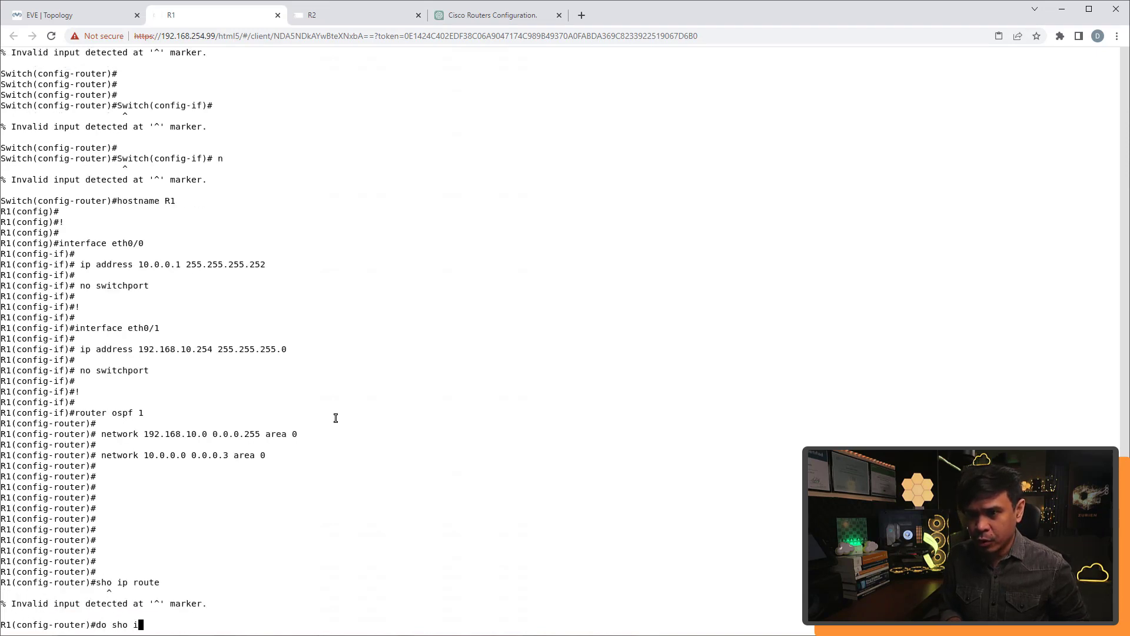
text(p route)
key(Return)
key(Return)
key(Return)
key(Return)
key(Return)
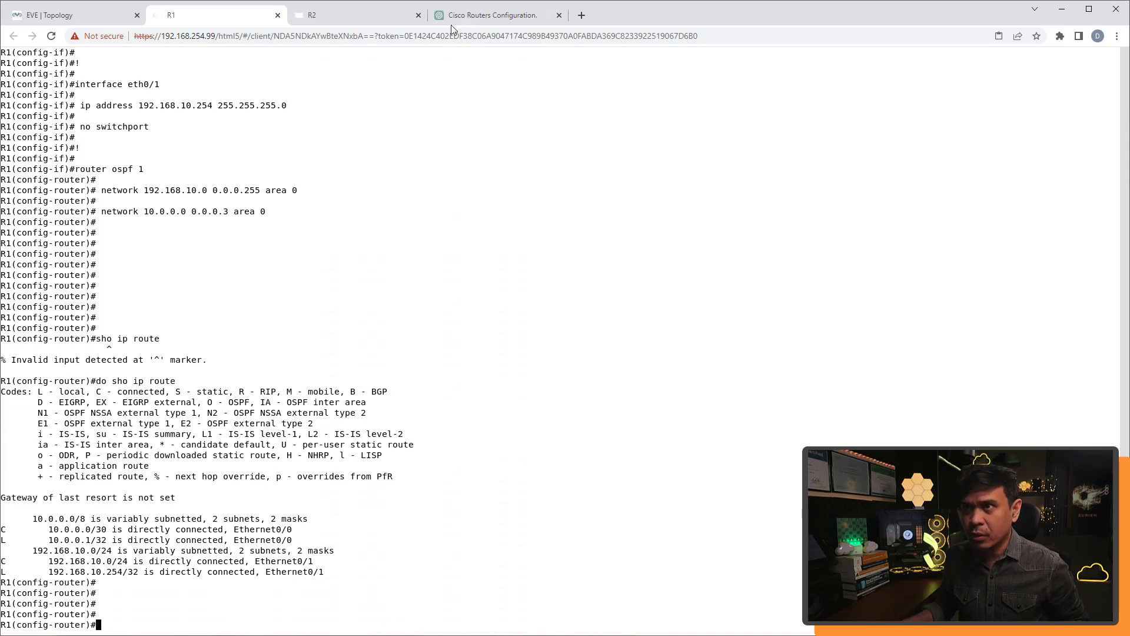
- Review the OSPF configuration applied in R1's console and display R1's routing table again with do sho ip route
click(321, 17)
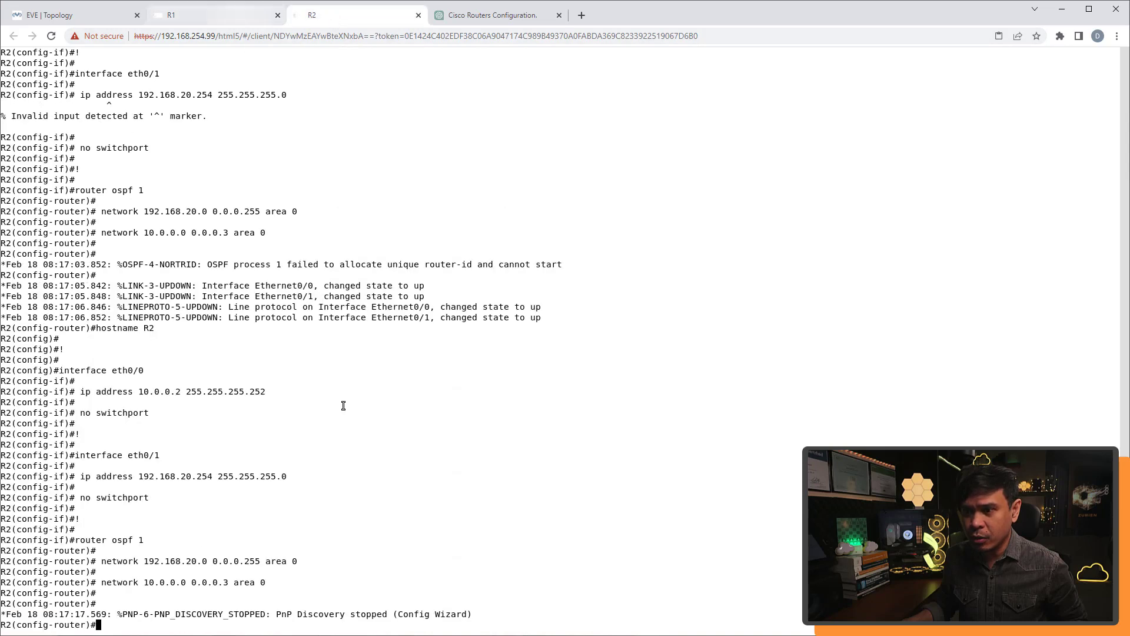
click(217, 11)
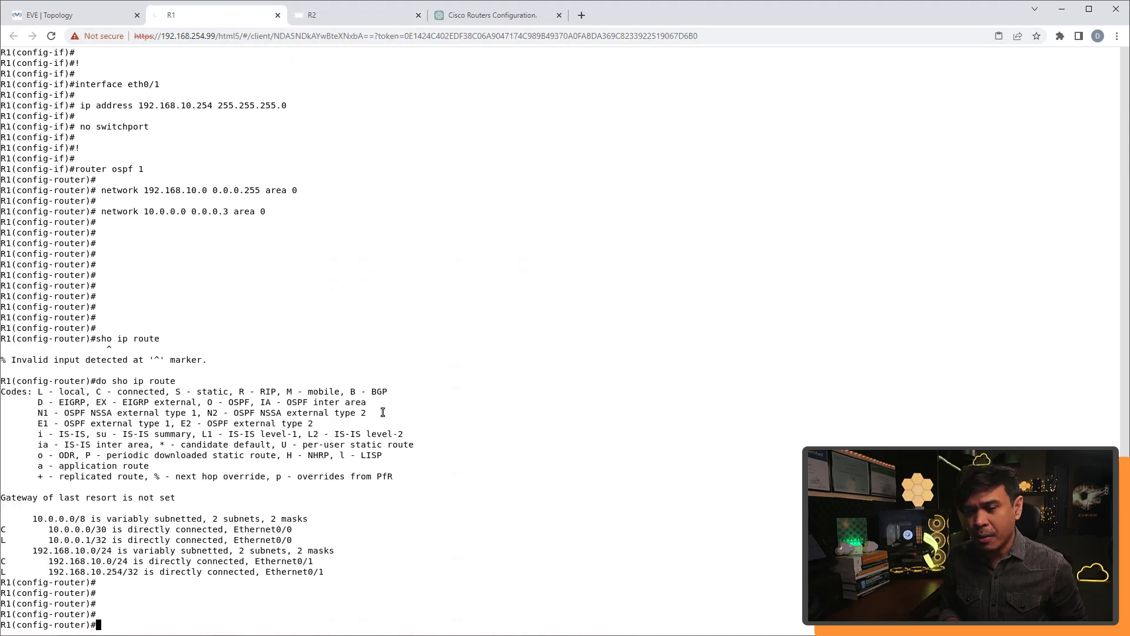
key(Return)
key(Return)
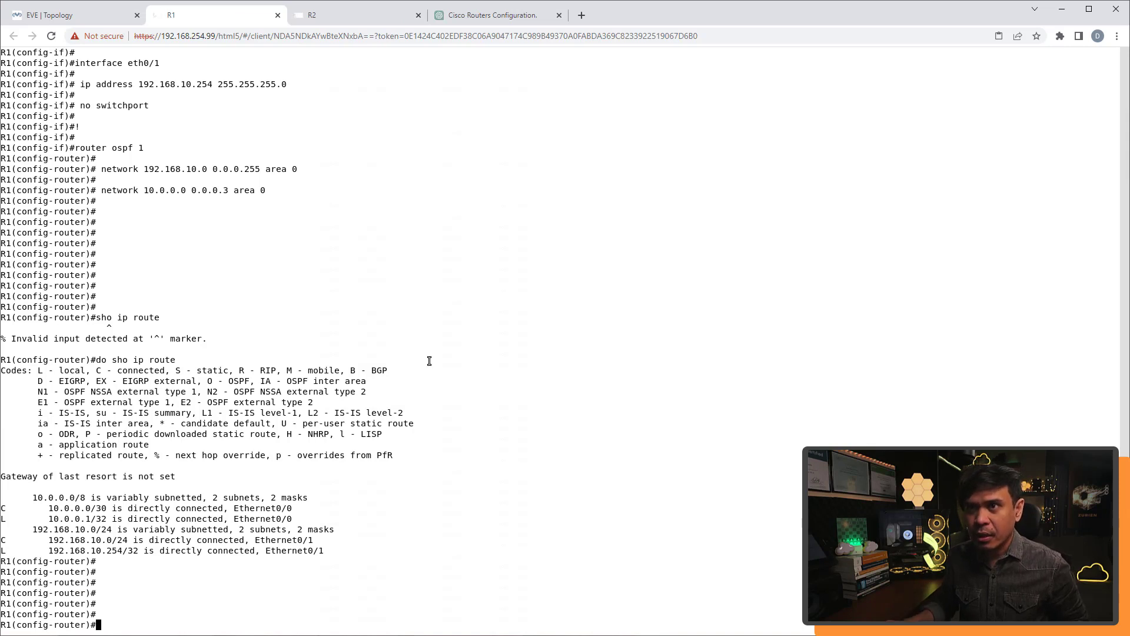
scroll(429, 361, up, 9)
scroll(188, 397, down, 2)
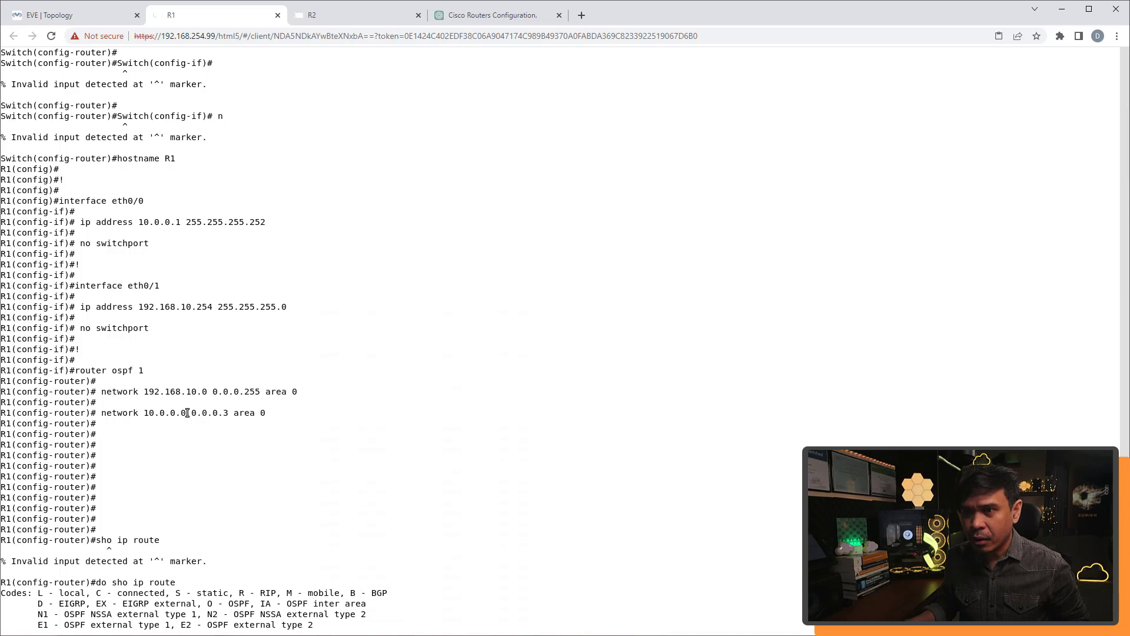
scroll(187, 412, down, 6)
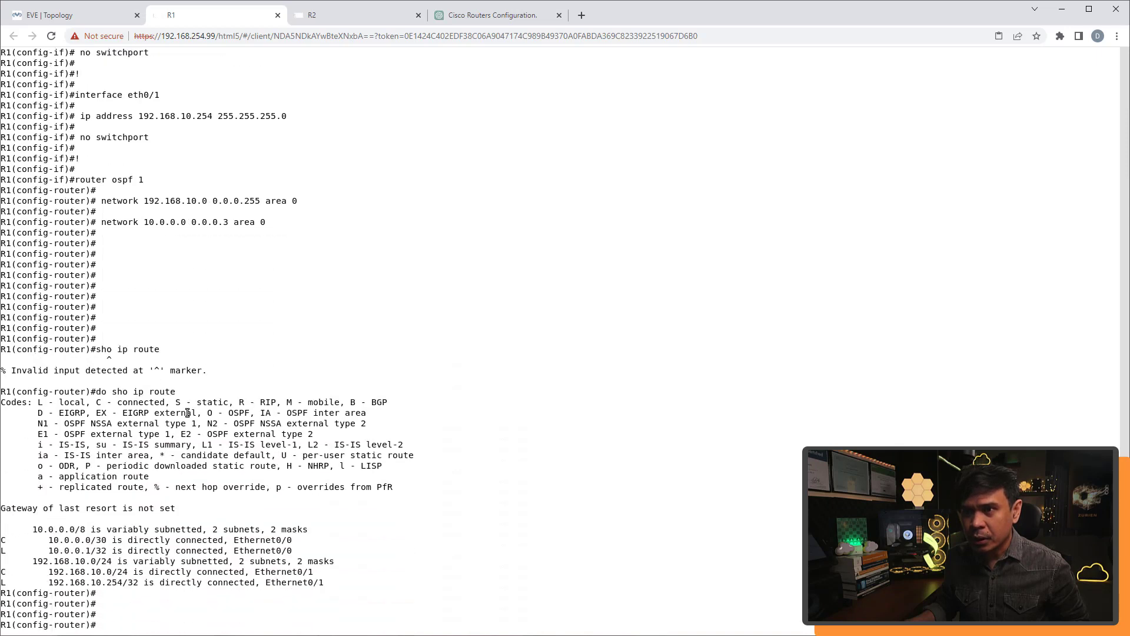
scroll(187, 413, down, 1)
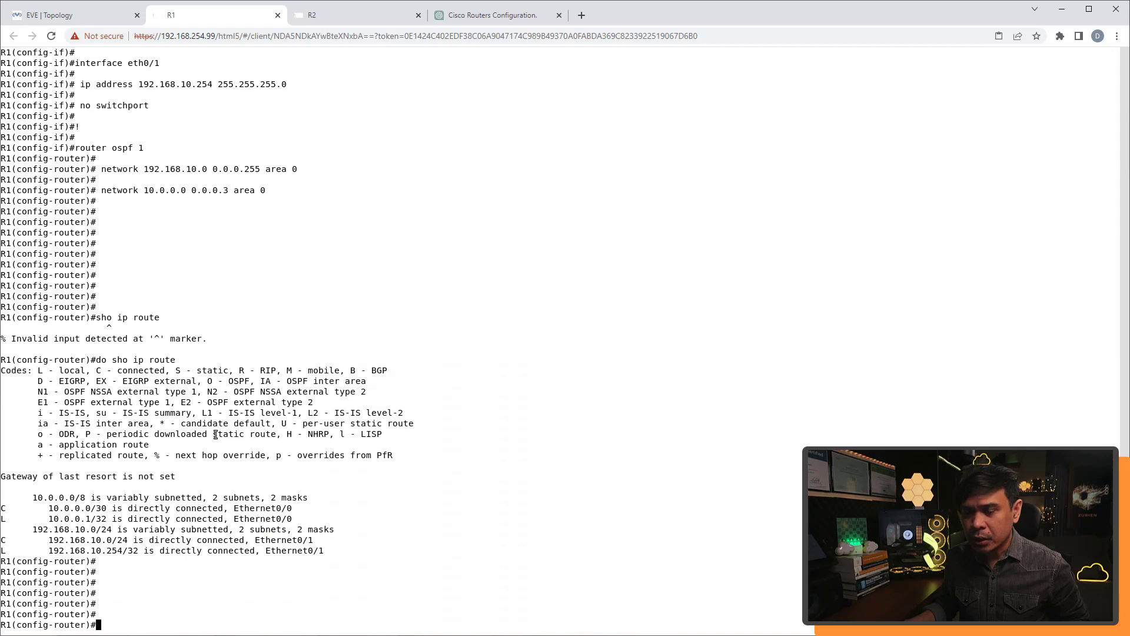
text(do sho ip route)
key(Return)
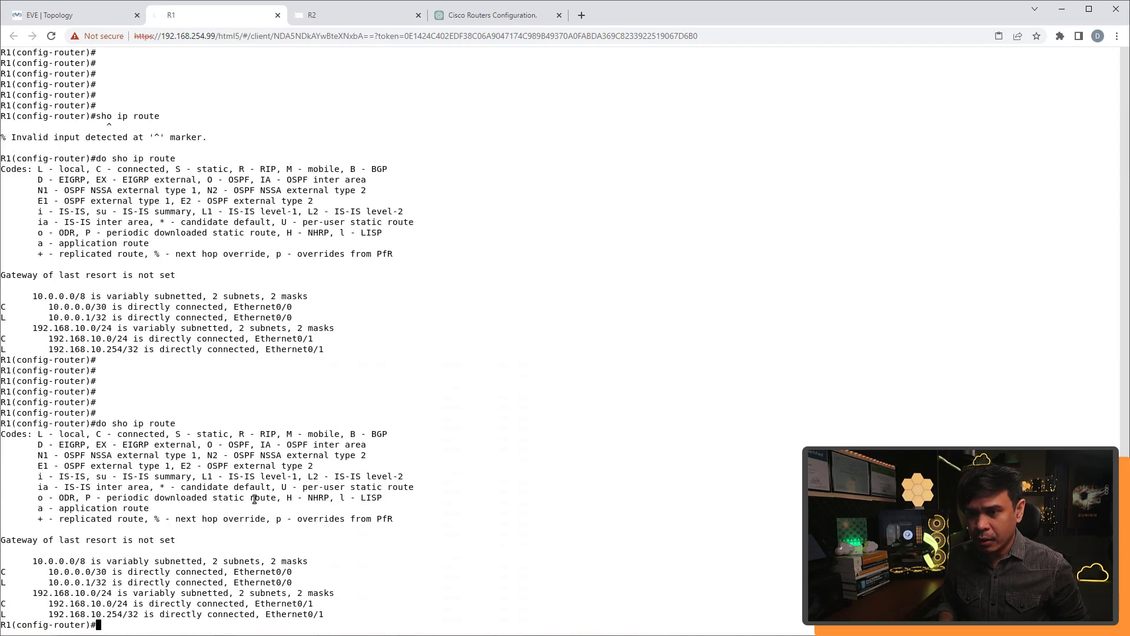
- Try sho ip int brie from R1's router configuration prompt and highlight the OSPF adjacency message for neighbor 10.0.0.2
text(sho ip int brie)
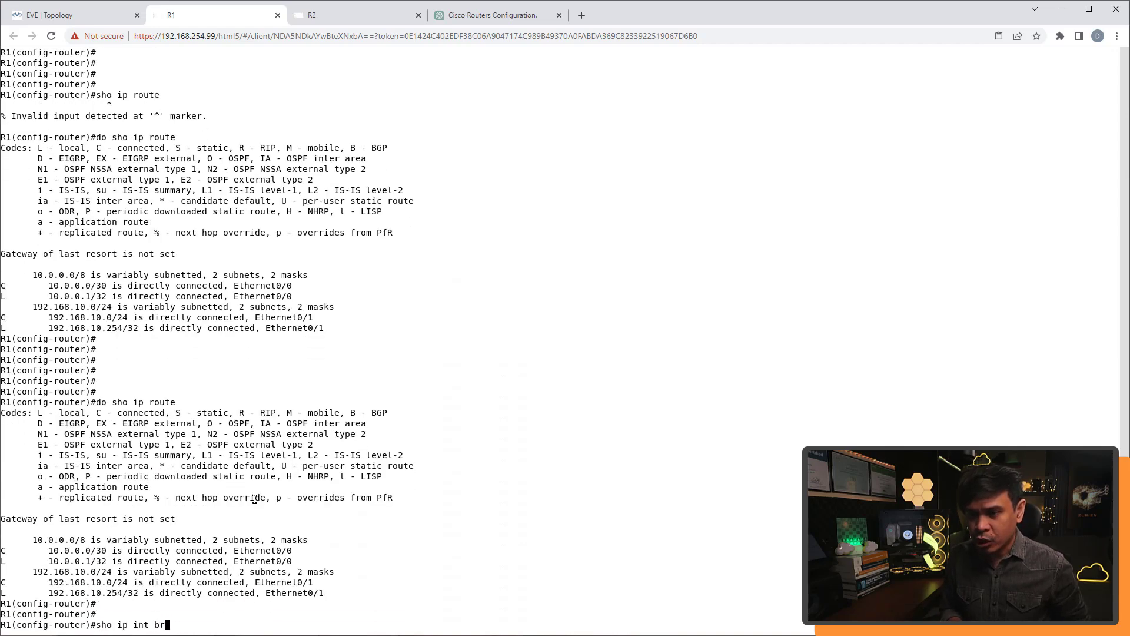
key(Return)
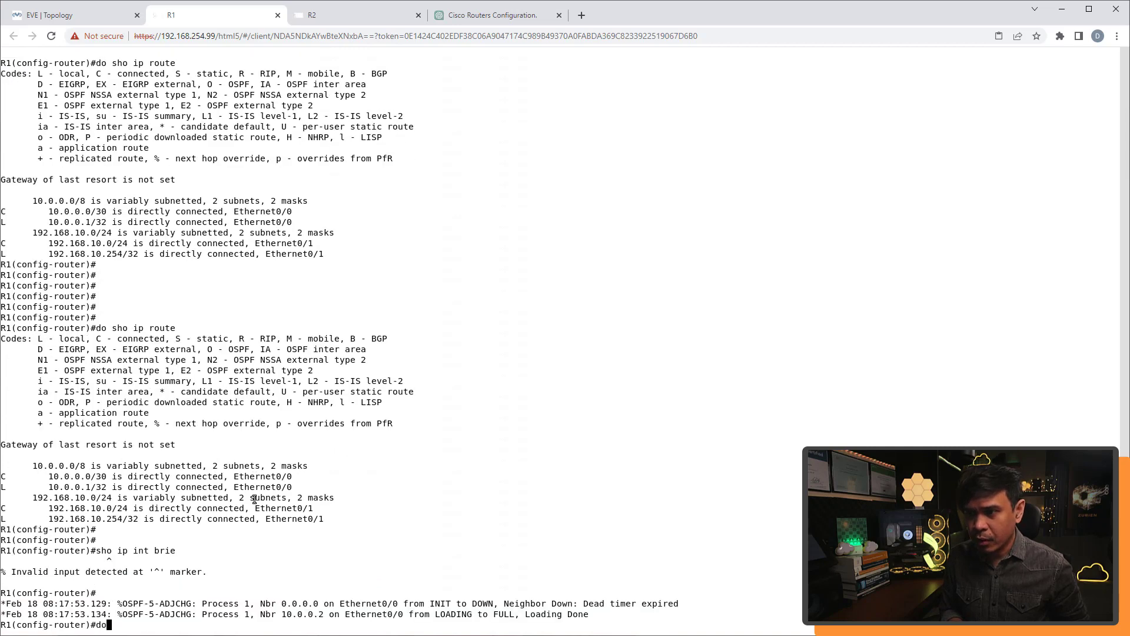
key(Return)
key(Return)
key(Return)
key(Return)
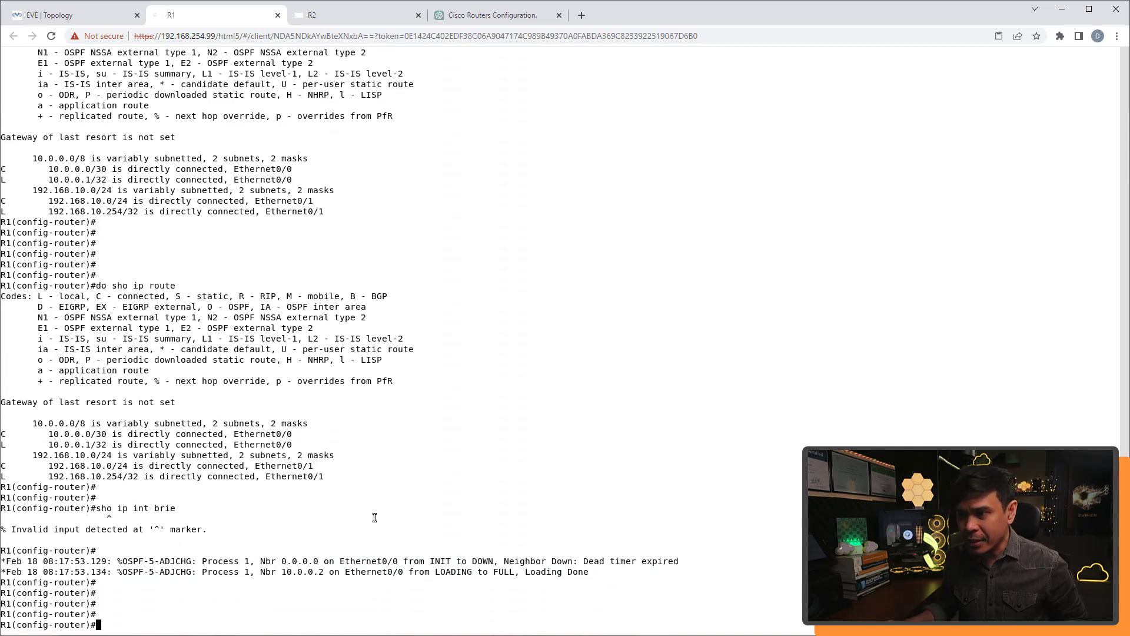
drag(350, 573, 481, 574)
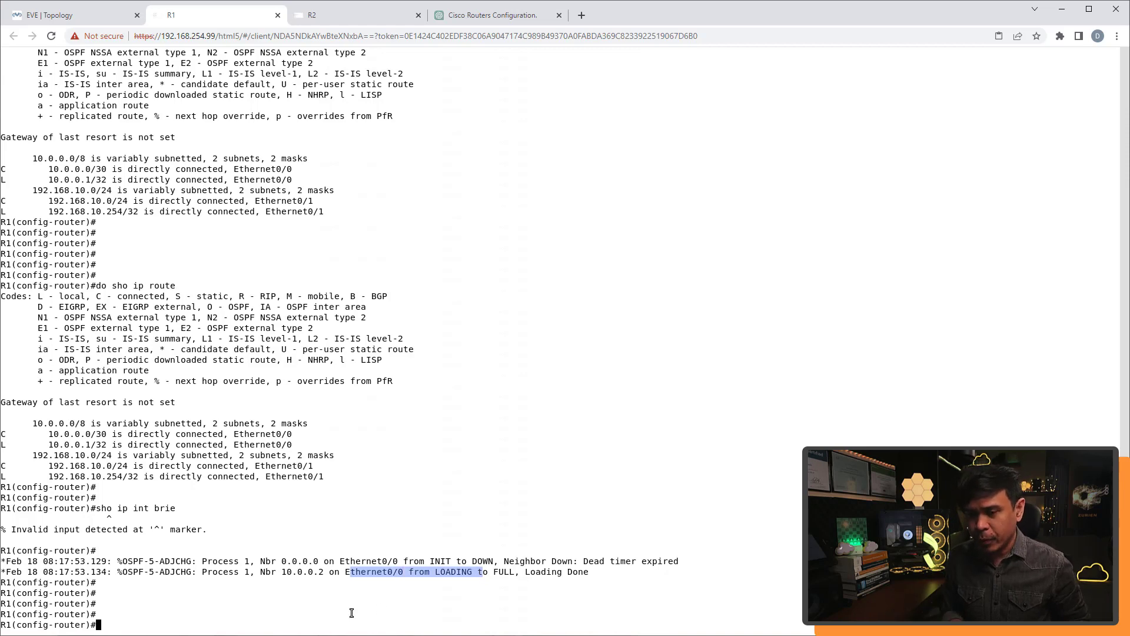
- Run do sho ip route on R1 and examine the entry for the 192.168.20.0/24 network
text(do sho ip route)
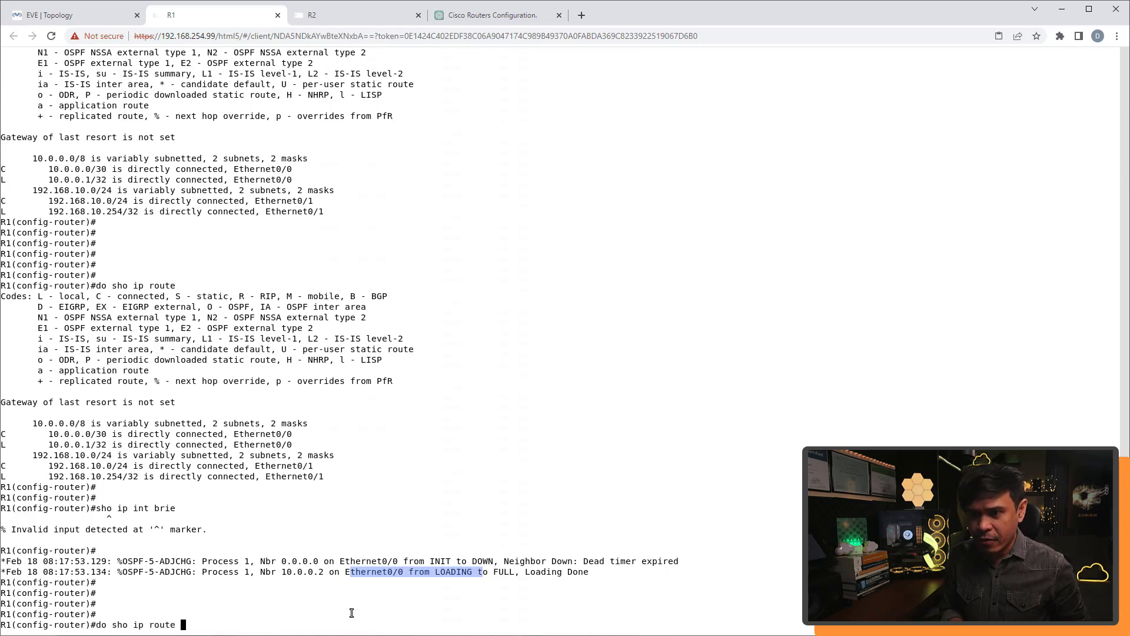
key(Return)
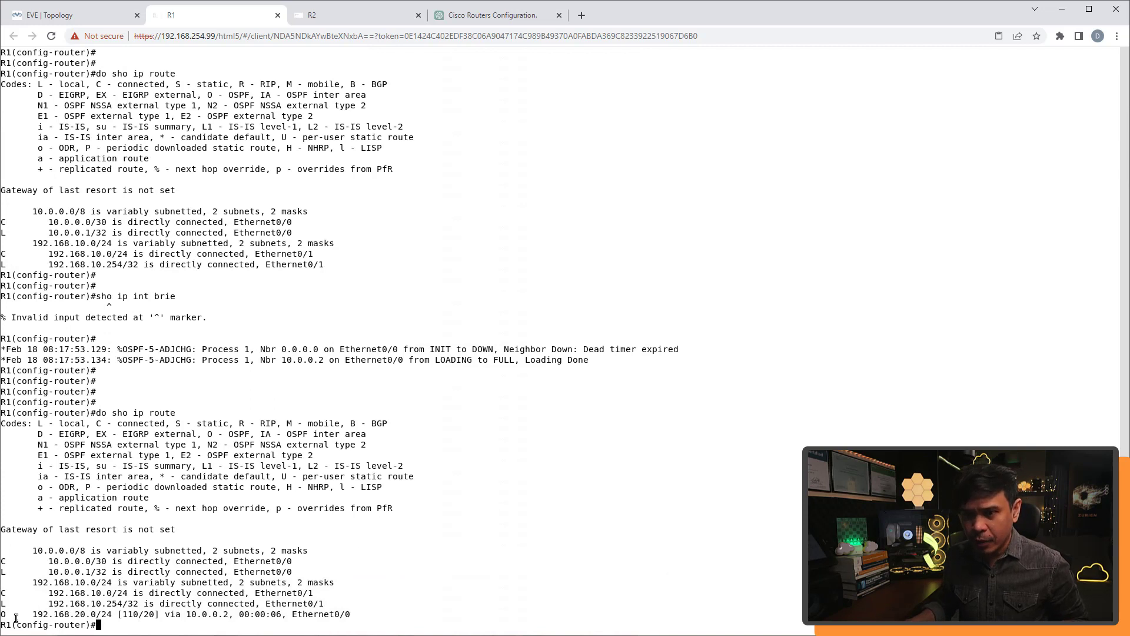
drag(30, 614, 118, 613)
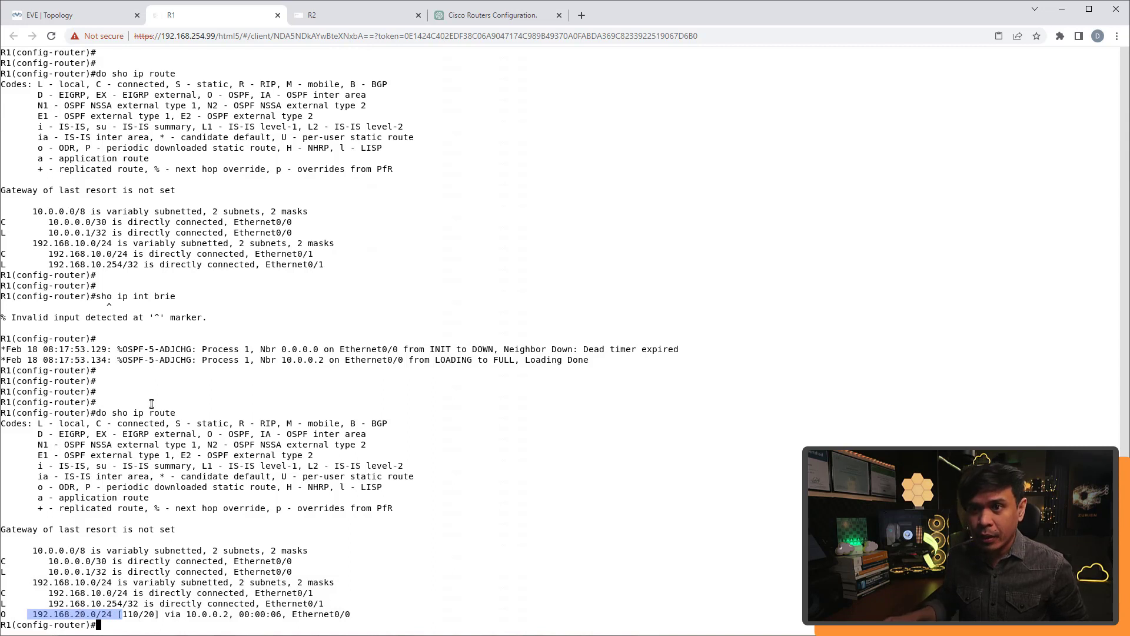
scroll(96, 323, up, 2)
drag(12, 329, 306, 329)
scroll(306, 507, down, 2)
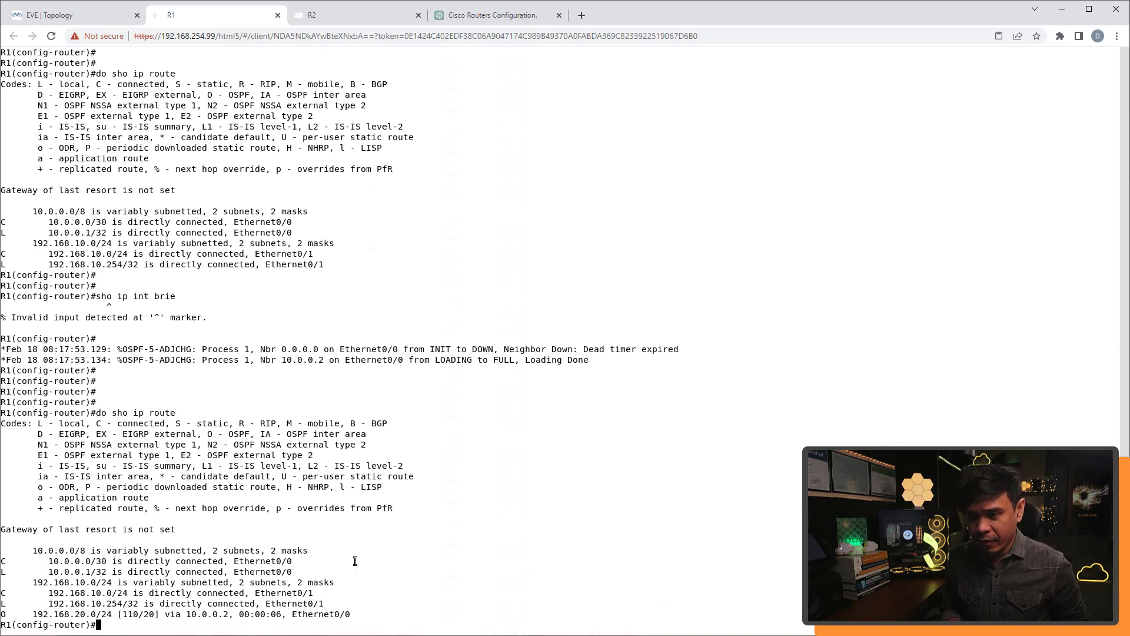
- Leave configuration mode on R1 and list its OSPF neighbors with sho ip ospf neighbor
text(end)
key(Return)
key(Return)
text(sho ip ospf nei)
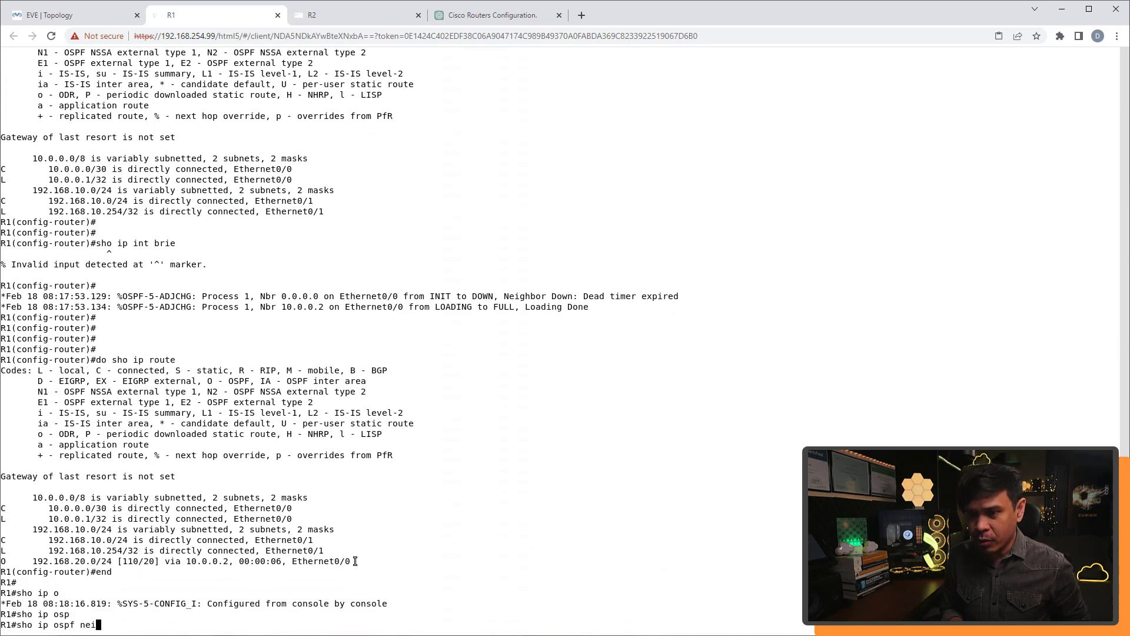
key(Tab)
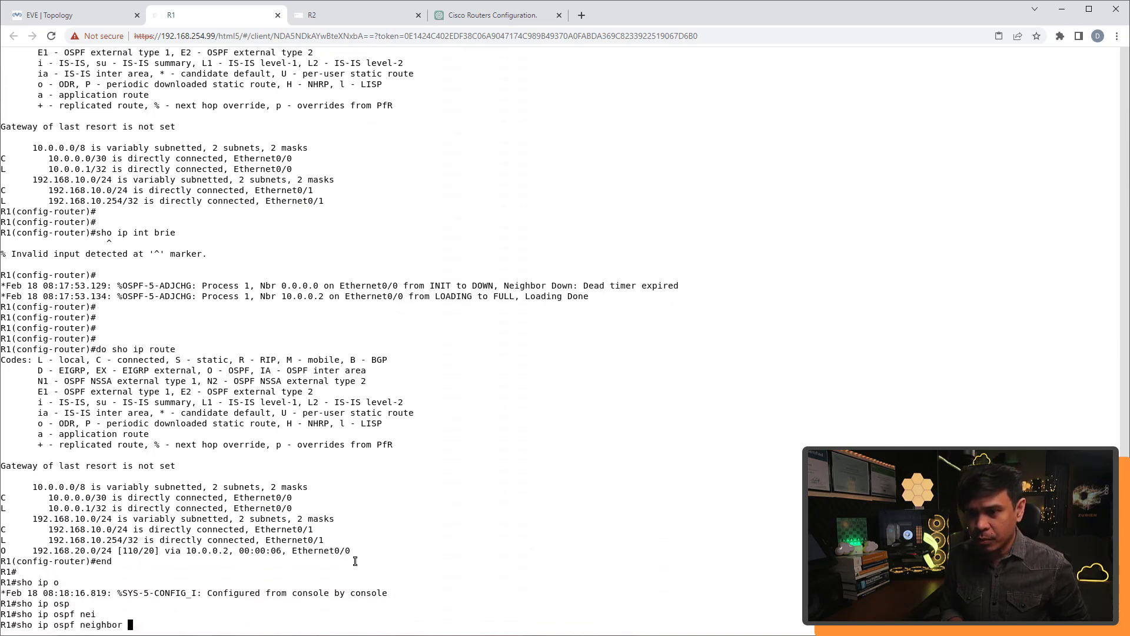
key(Return)
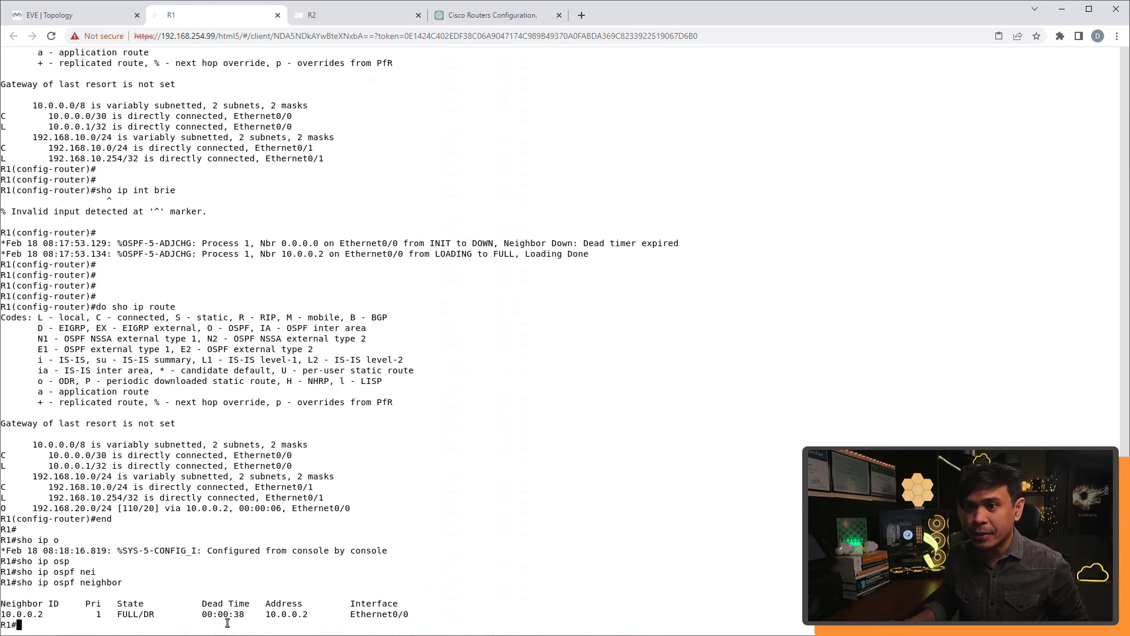
- Display R2's routing table from its router configuration prompt with do sho ip route
click(359, 15)
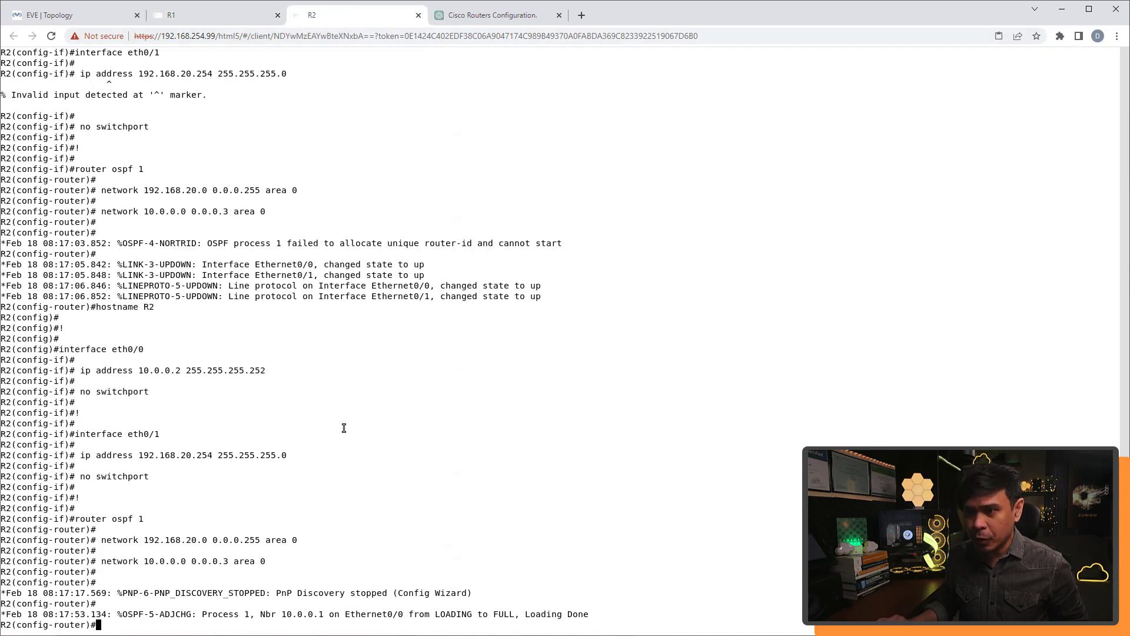
text(do sho ip route)
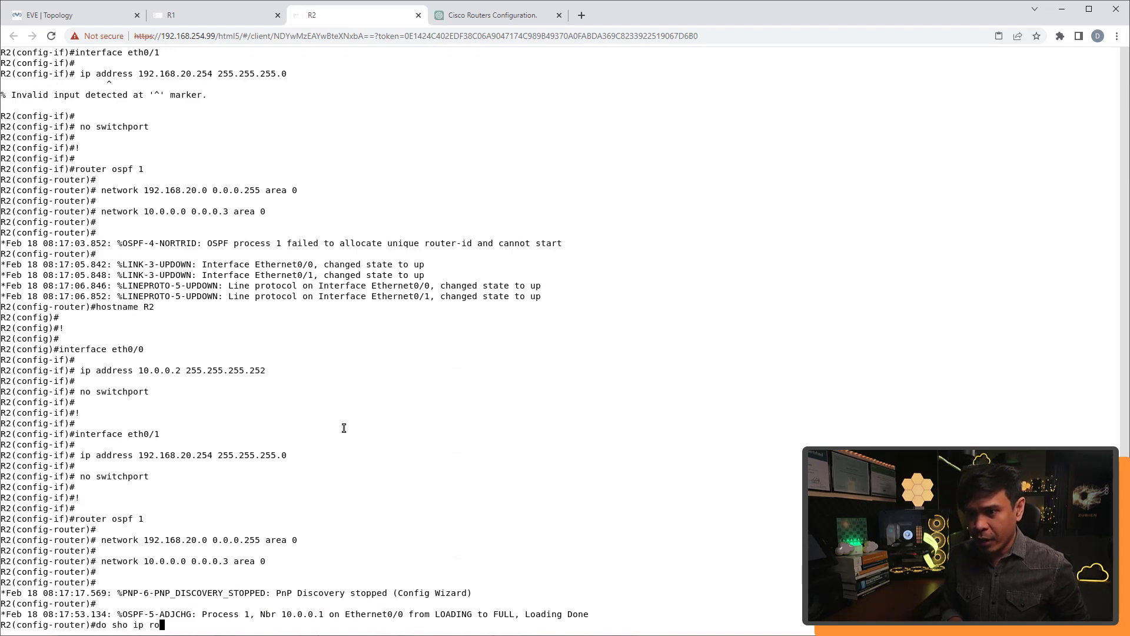
key(Return)
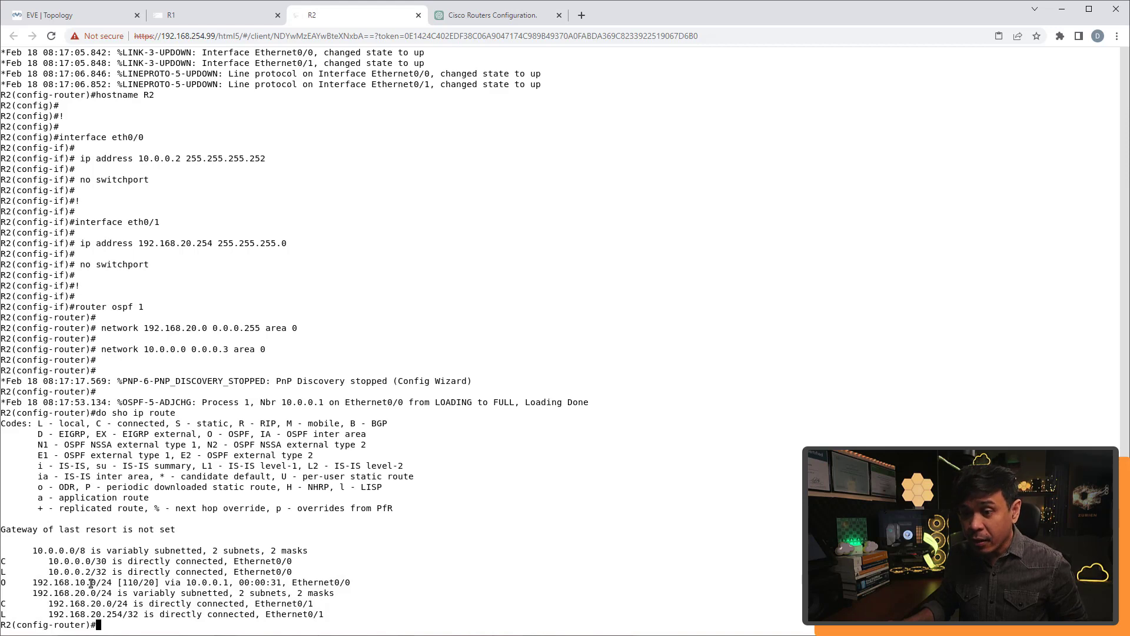
- Return to the EVE topology and ping the server at 192.168.20.2 again from the PC console
click(104, 12)
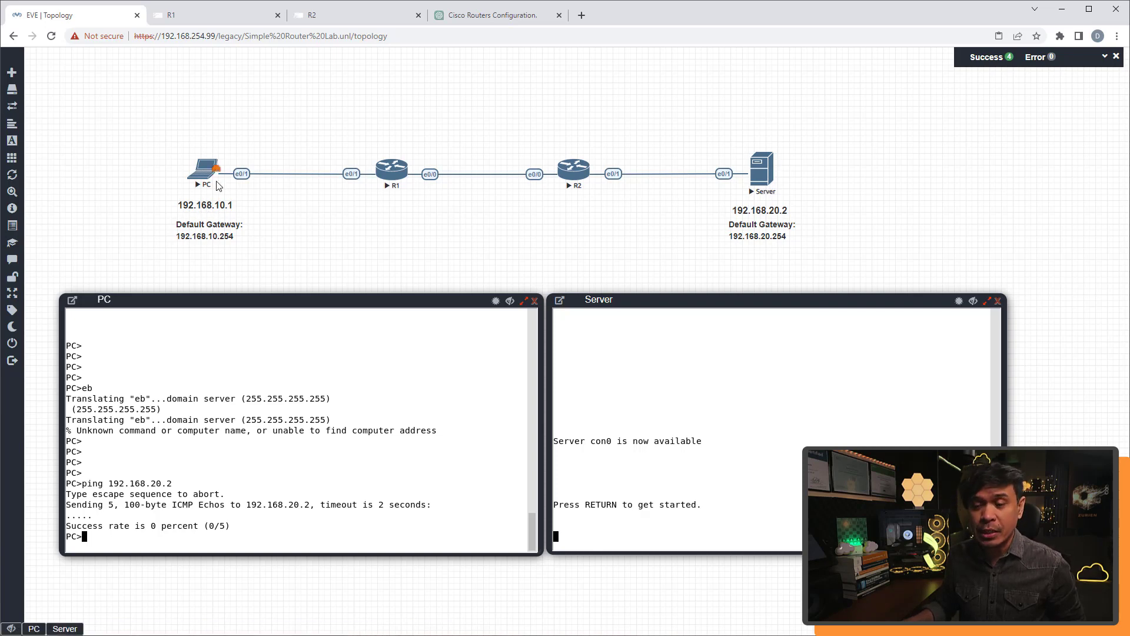
click(263, 410)
key(Return)
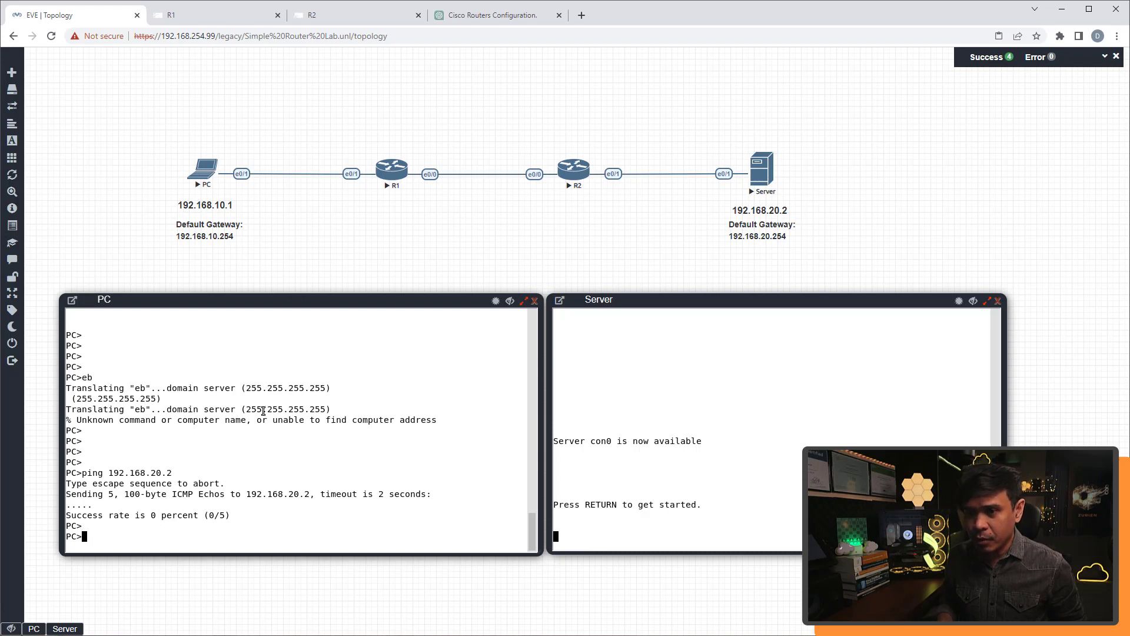
key(Return)
key(Up)
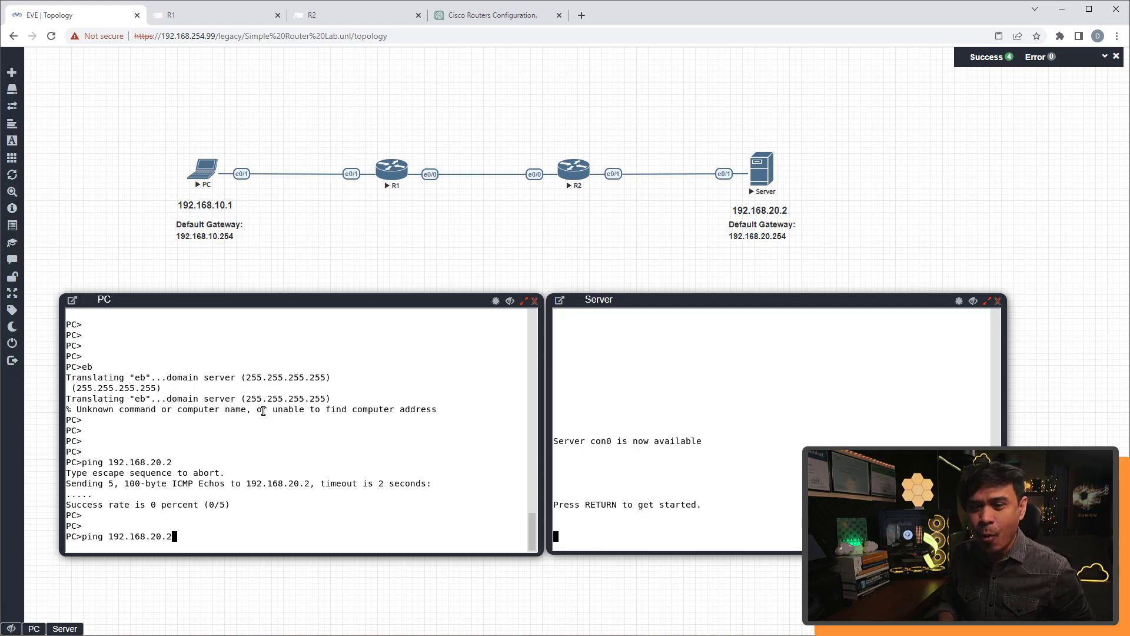
key(Return)
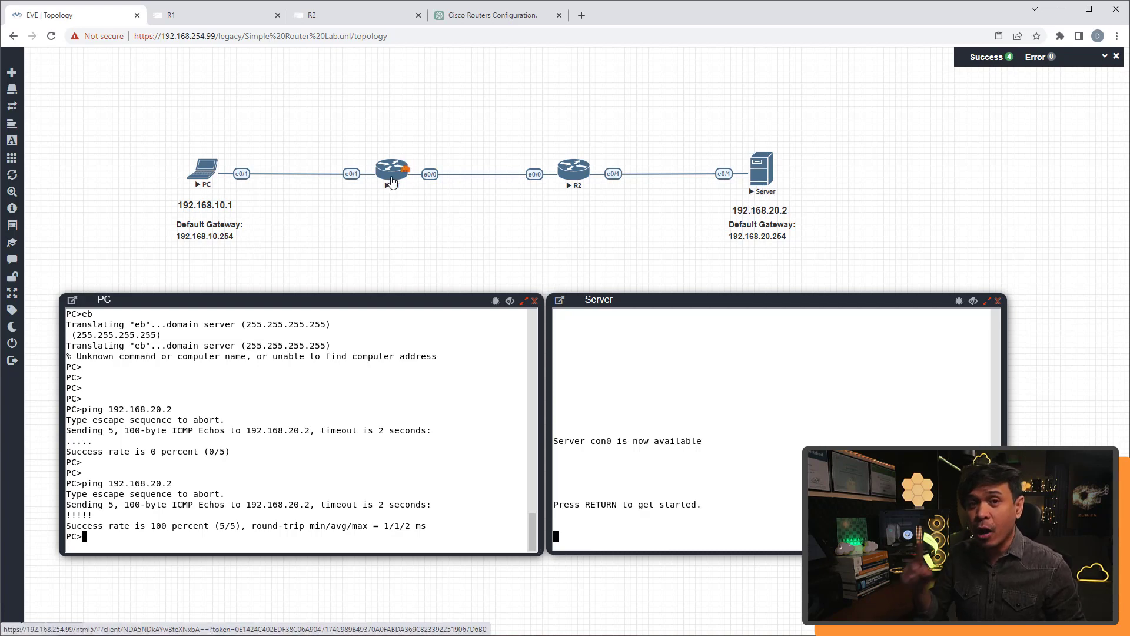
- Switch to ChatGPT and review the generated R1 and R2 configurations along with the explanation below them
click(498, 16)
scroll(533, 329, up, 4)
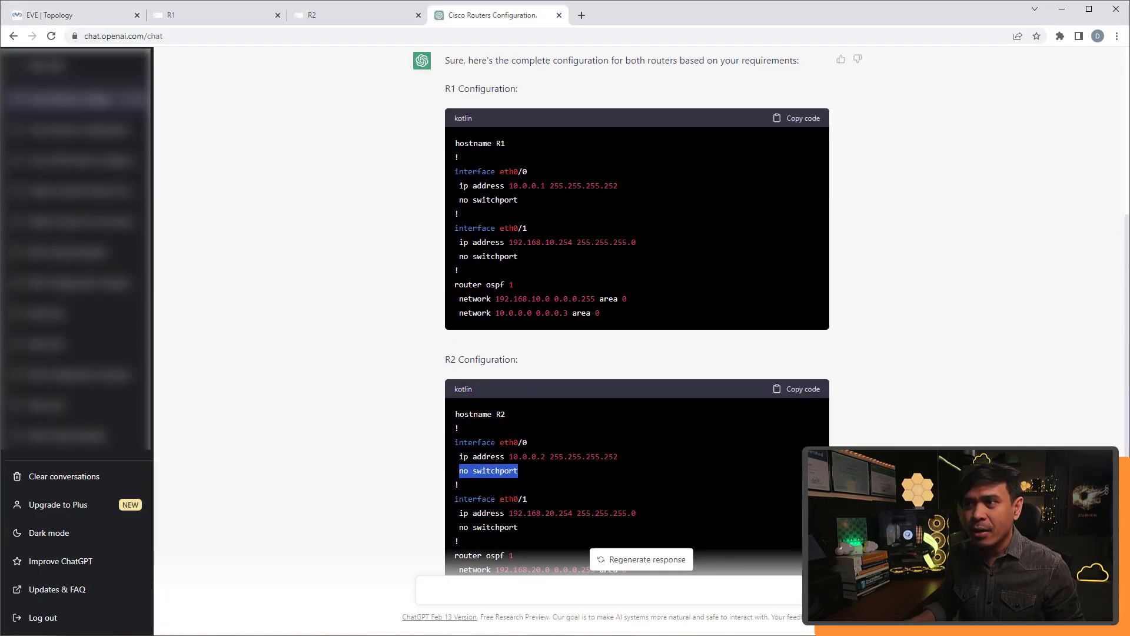
drag(455, 188, 625, 369)
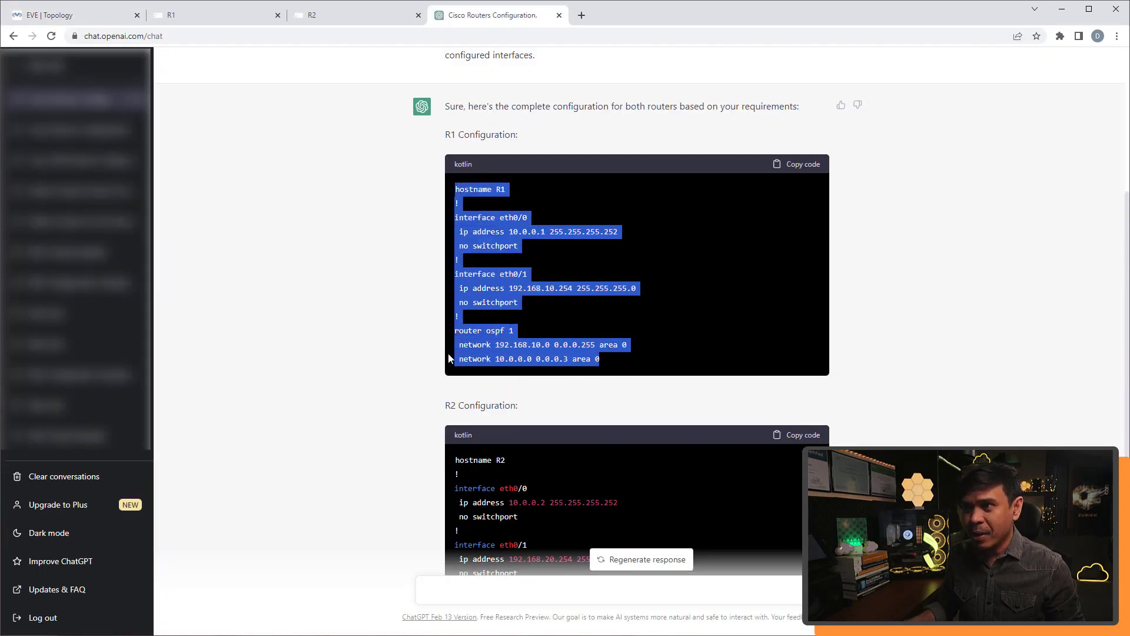
scroll(448, 358, down, 2)
drag(453, 341, 604, 518)
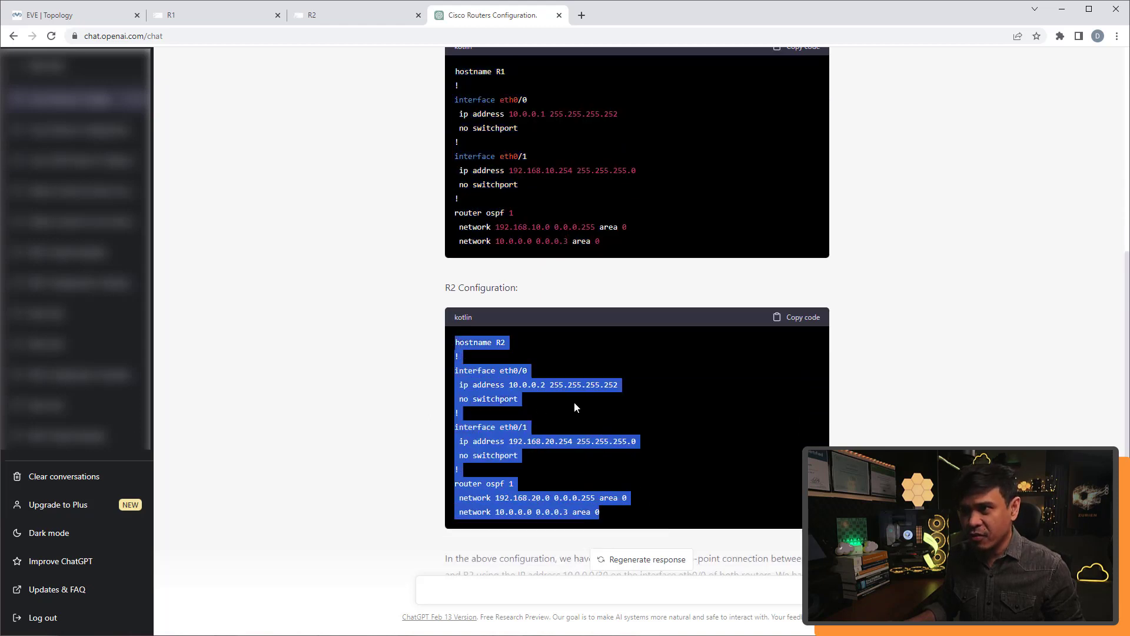
click(483, 357)
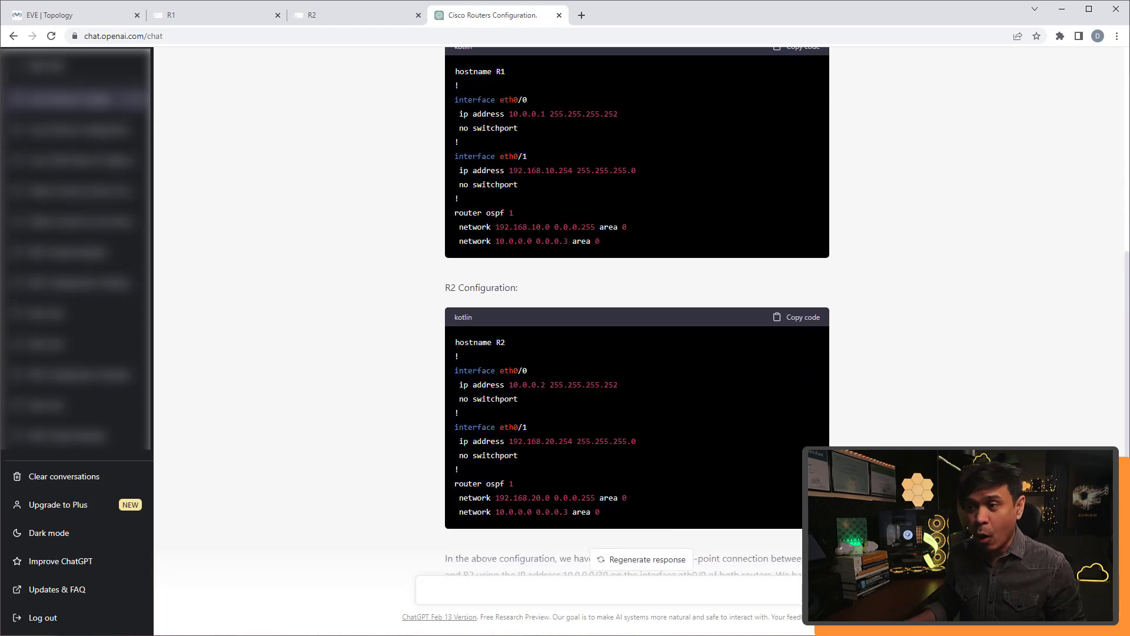
scroll(636, 295, down, 1)
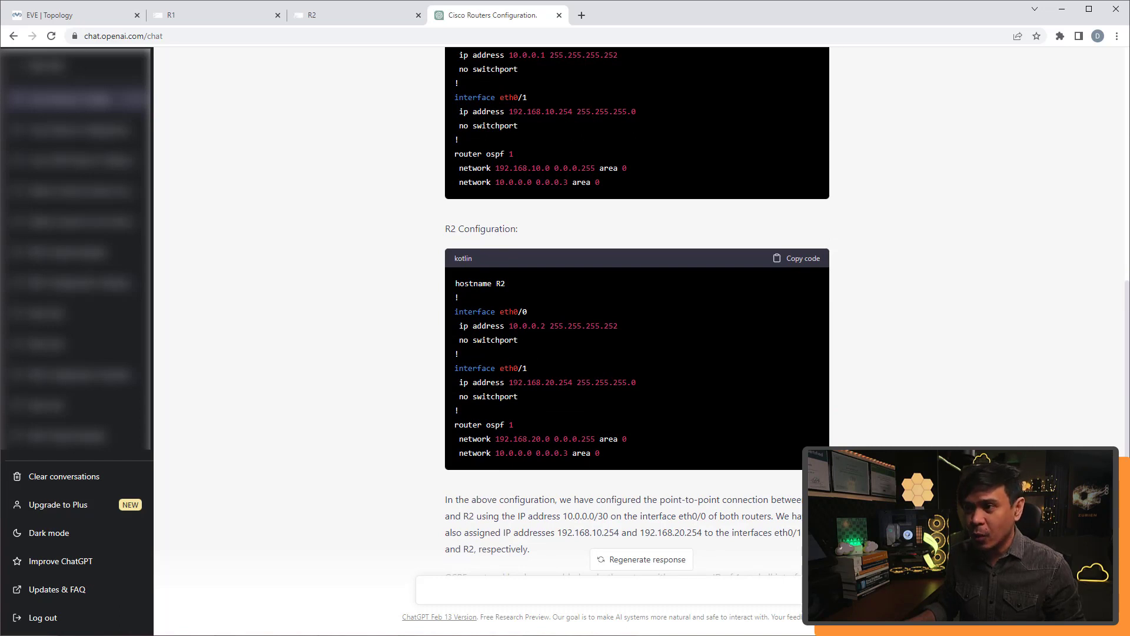
scroll(547, 412, down, 1)
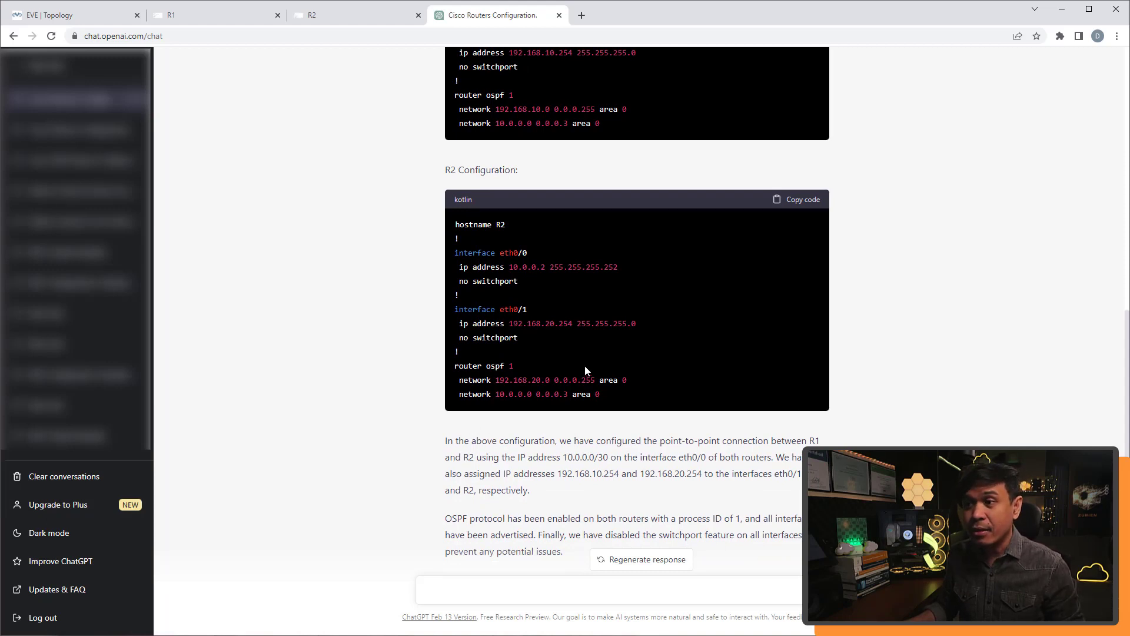
scroll(585, 370, up, 5)
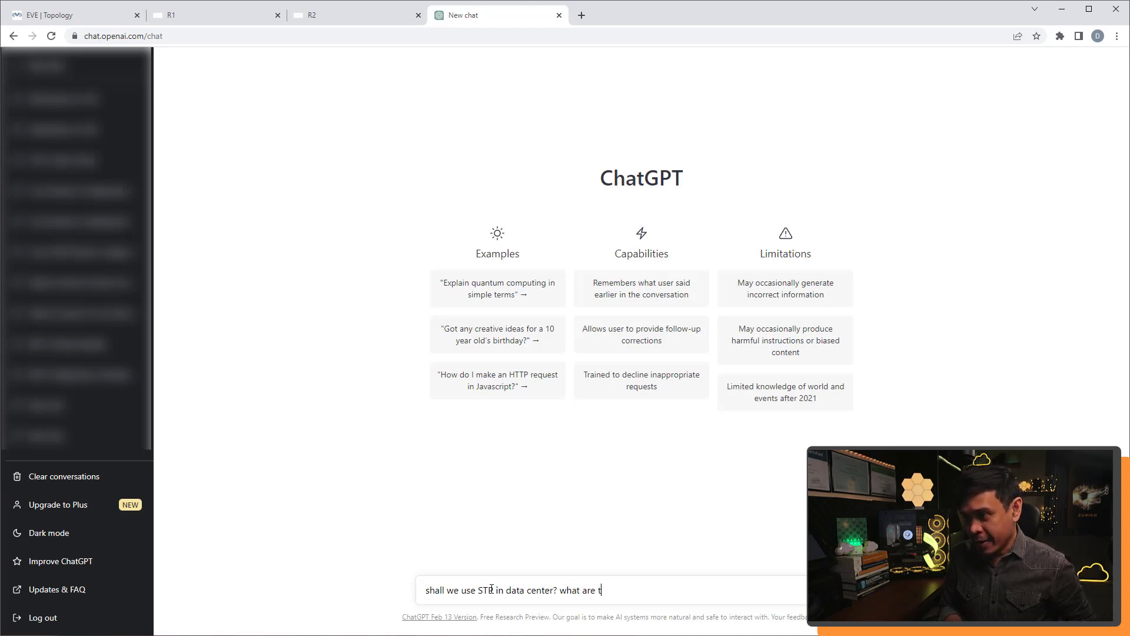
- Ask ChatGPT in a new chat: "shall we use STP in data center? what are the alternatives?"
text(ves?)
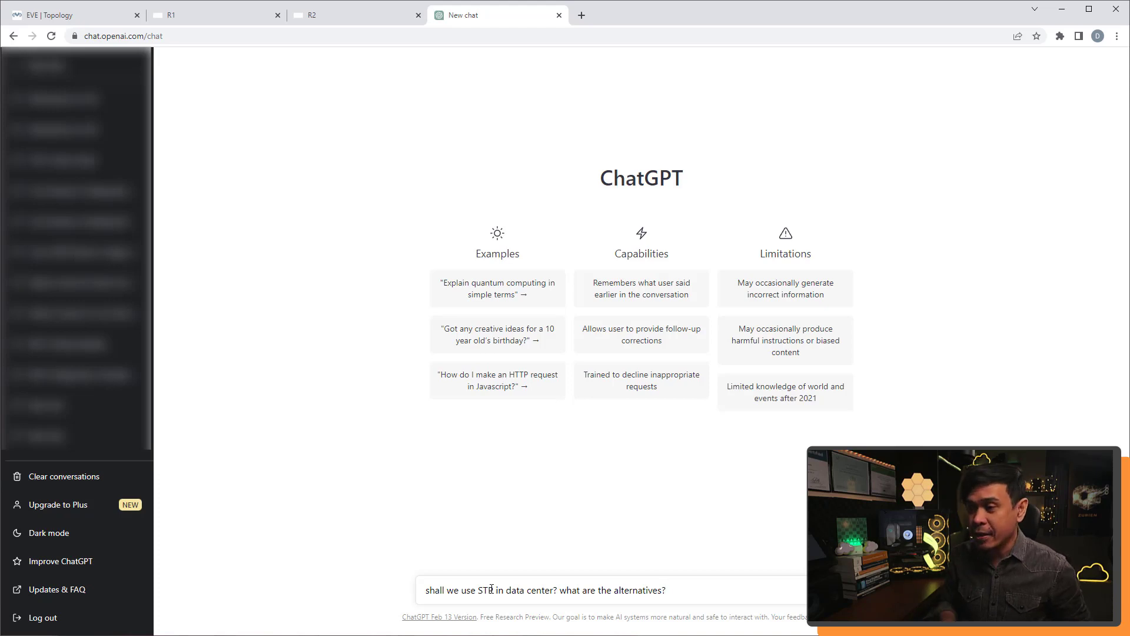
key(Return)
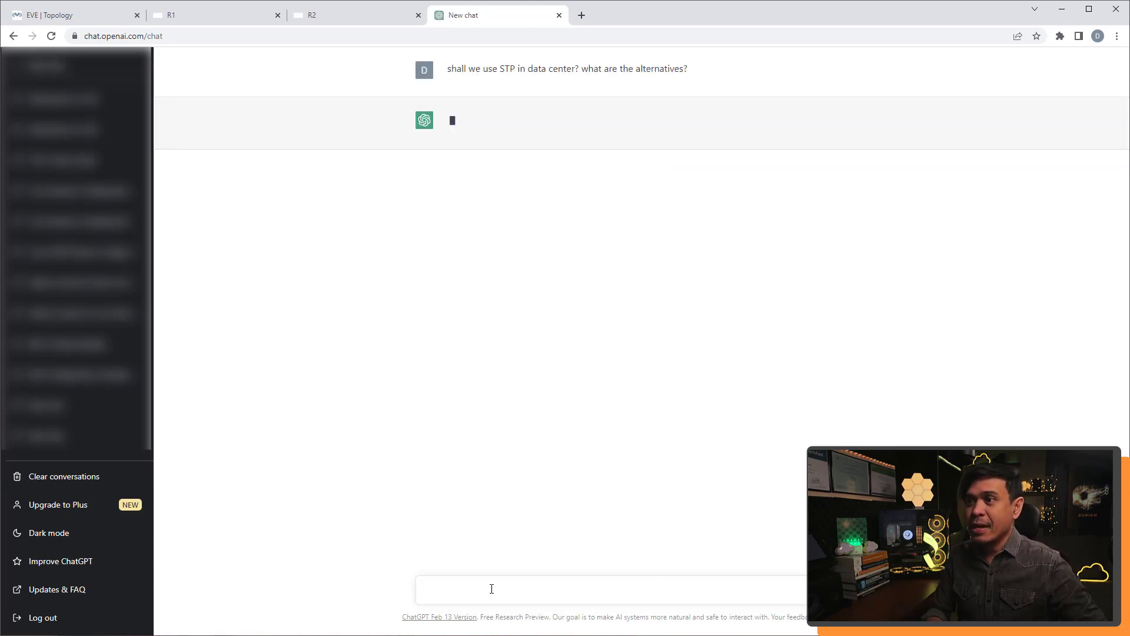